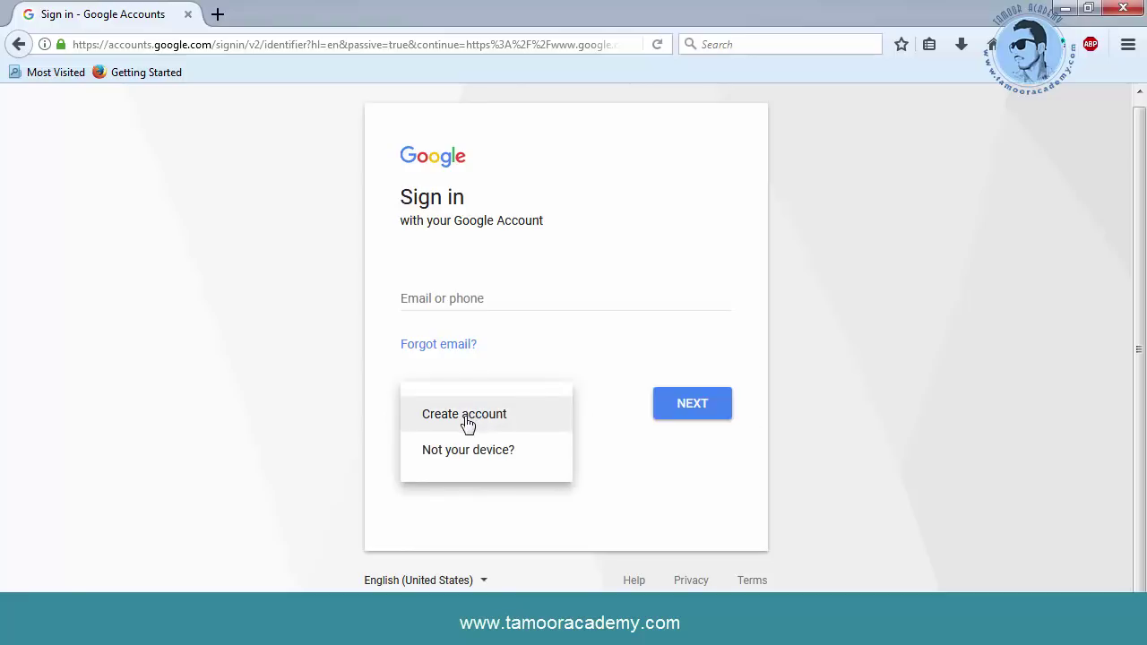
# Step: Start a new Google account with the first and last name, a suggested available username and a confirmed password
pyautogui.click(467, 424)
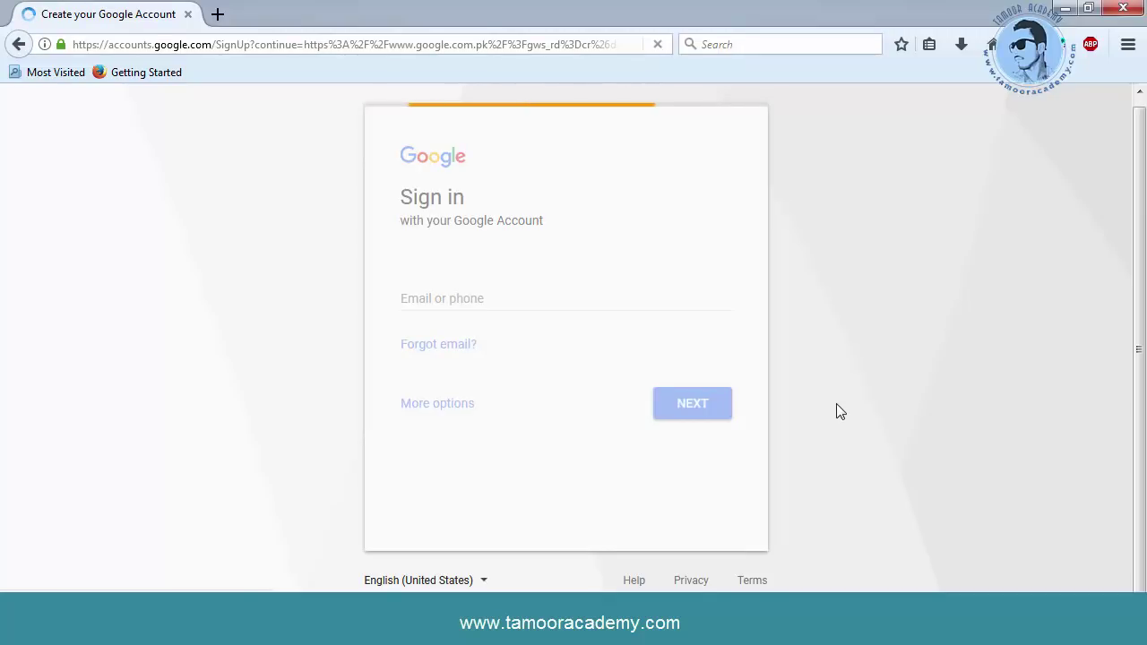
pyautogui.click(763, 318)
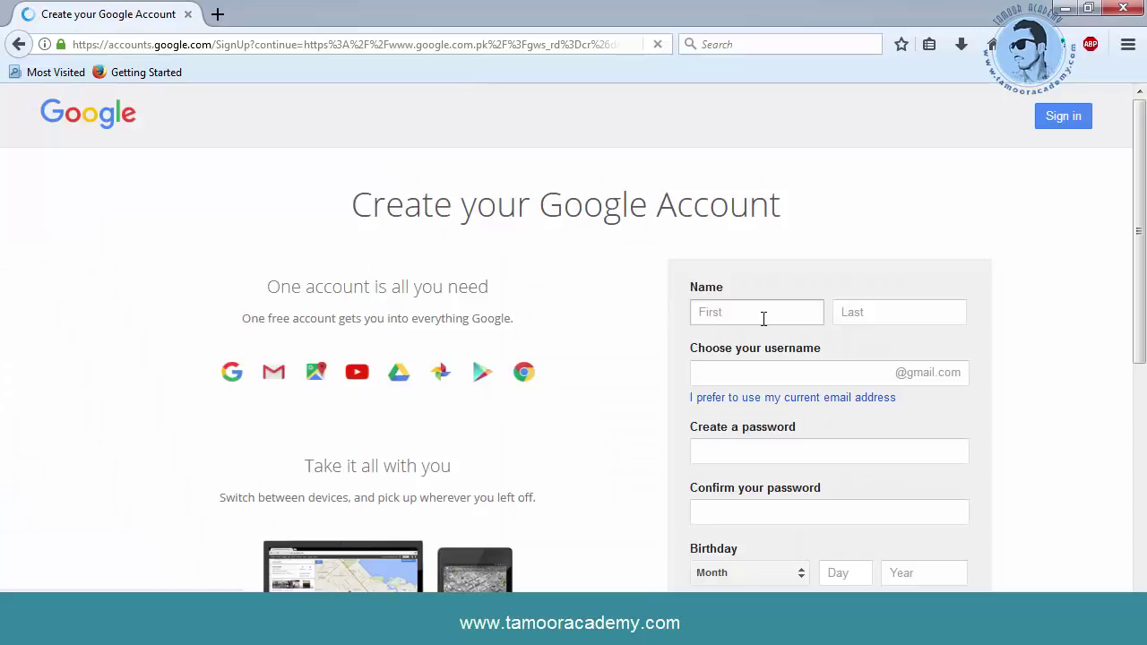
pyautogui.press('Tab')
pyautogui.write('learn')
pyautogui.press('Tab')
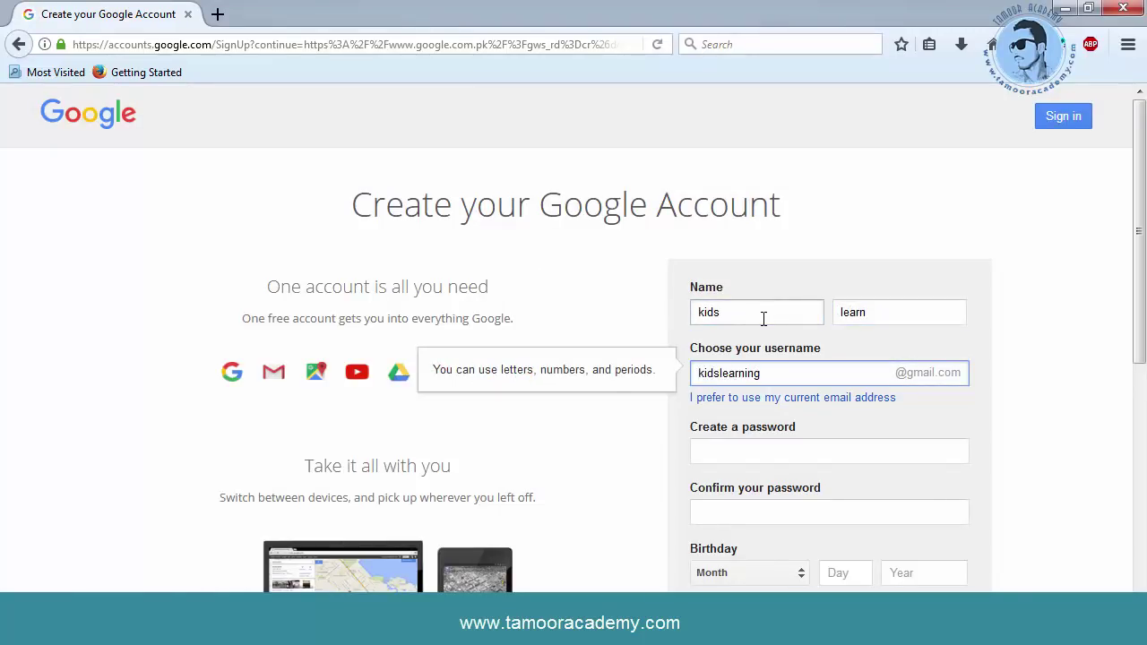
pyautogui.click(819, 453)
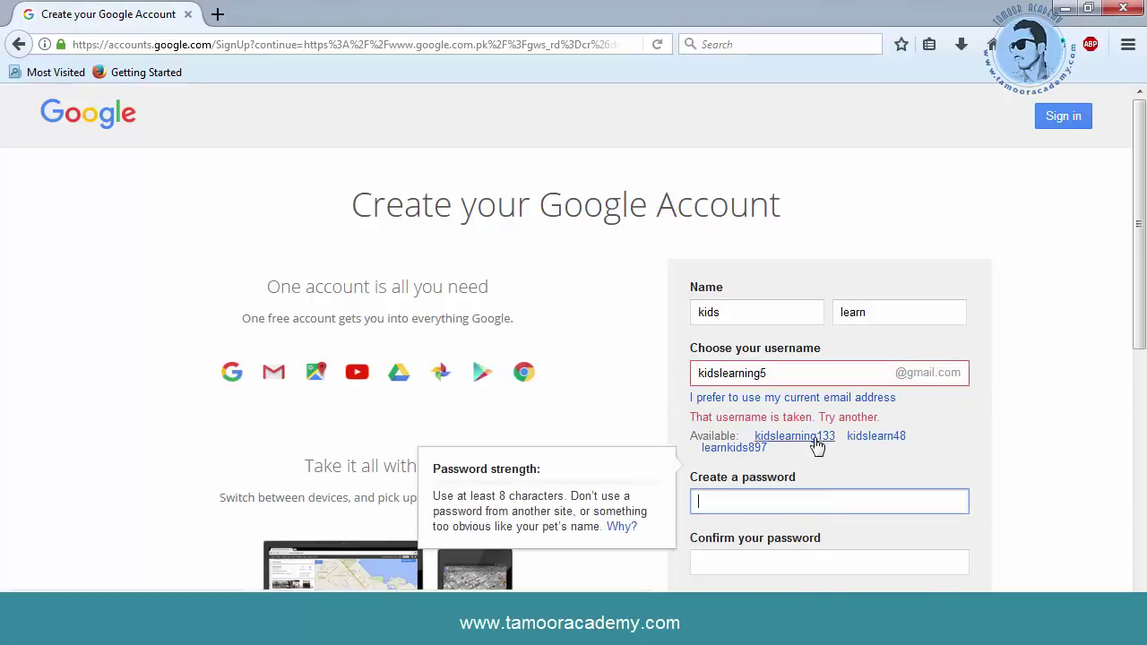
pyautogui.click(819, 440)
pyautogui.write('••••••••••')
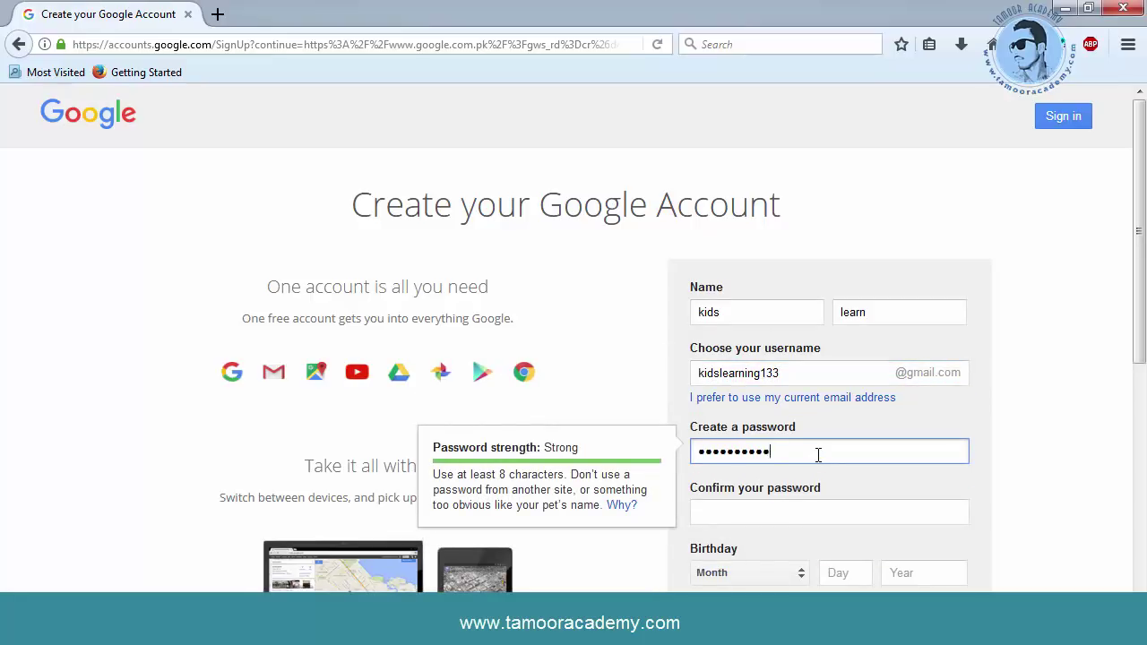
pyautogui.scroll(-2, 806, 295)
pyautogui.click(787, 307)
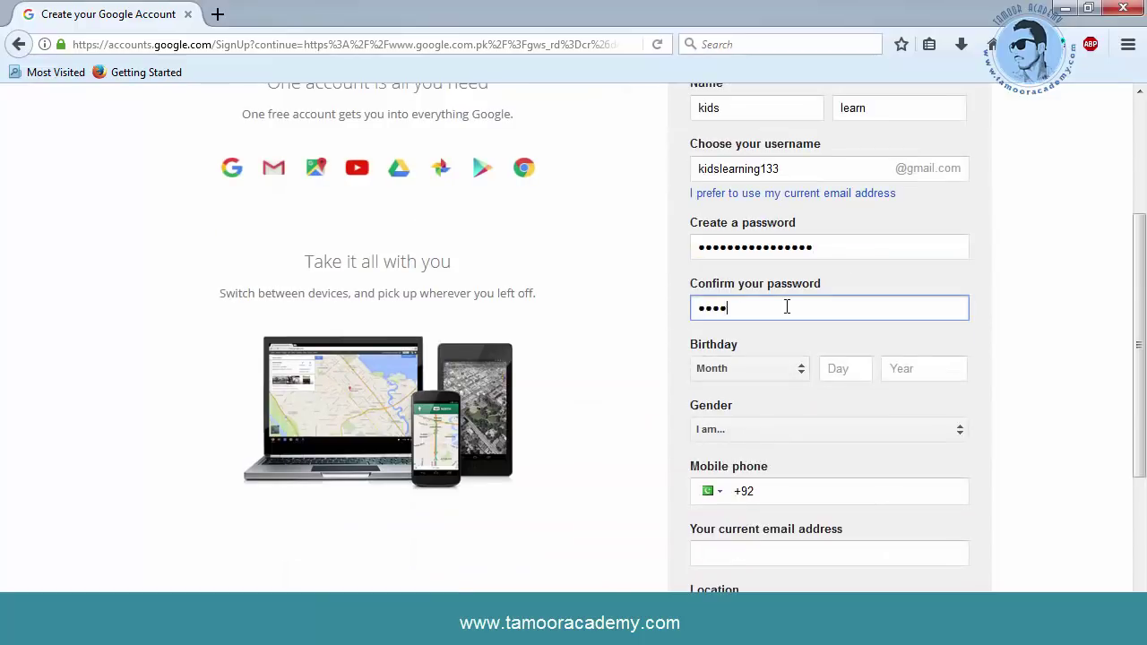
pyautogui.click(794, 368)
pyautogui.click(753, 504)
pyautogui.click(838, 371)
pyautogui.write('12')
pyautogui.click(891, 371)
pyautogui.write('1990')
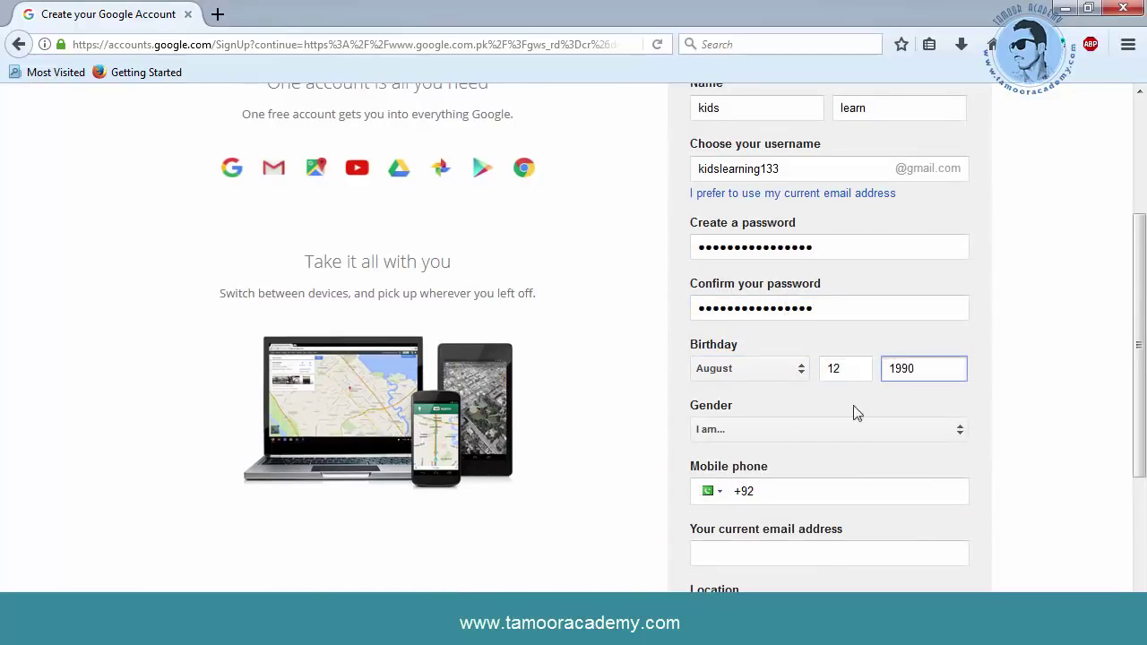
pyautogui.scroll(-2, 855, 410)
pyautogui.click(784, 225)
pyautogui.click(781, 250)
pyautogui.click(807, 290)
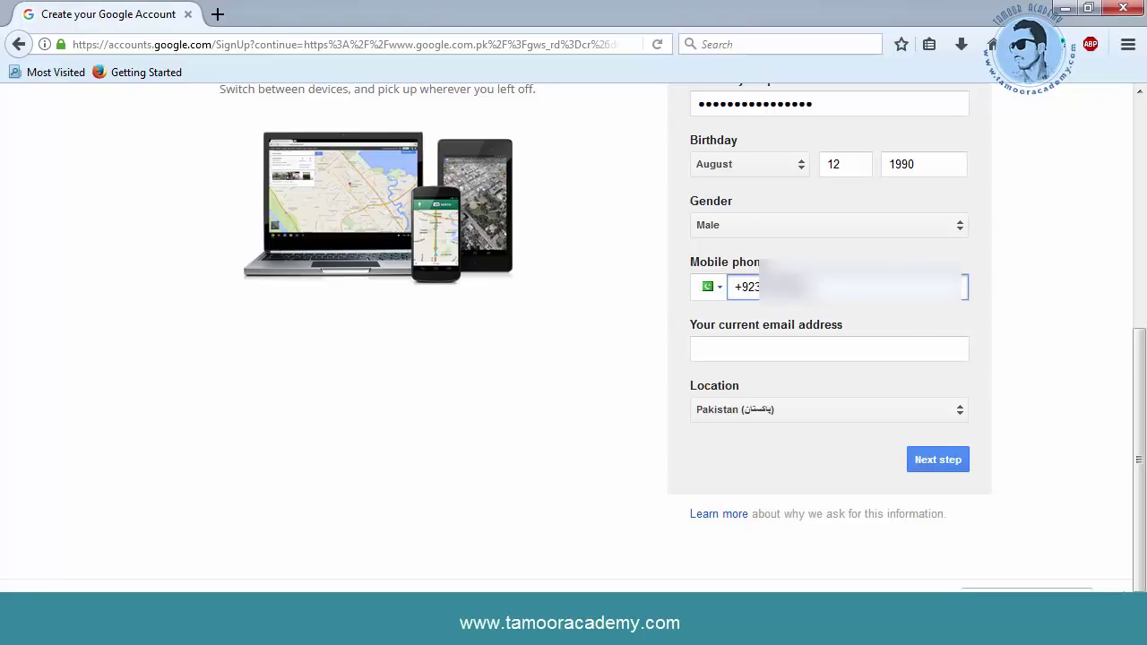
pyautogui.click(941, 460)
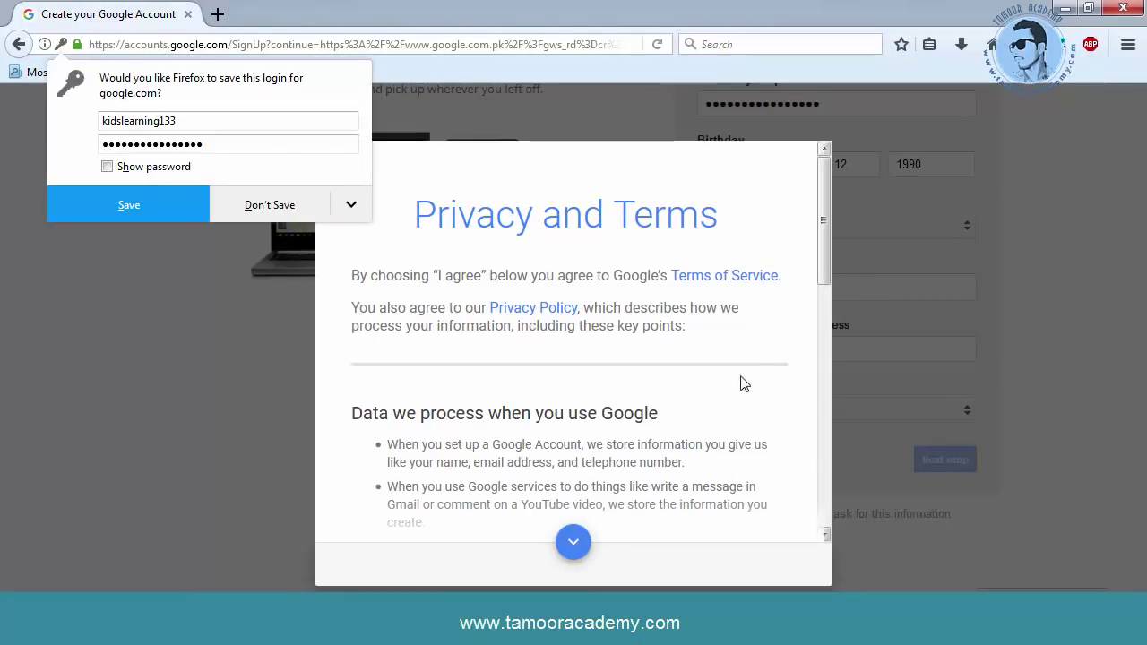
# Step: Scroll through Google's Privacy and Terms and agree to them
pyautogui.moveTo(829, 265); pyautogui.dragTo(829, 504)
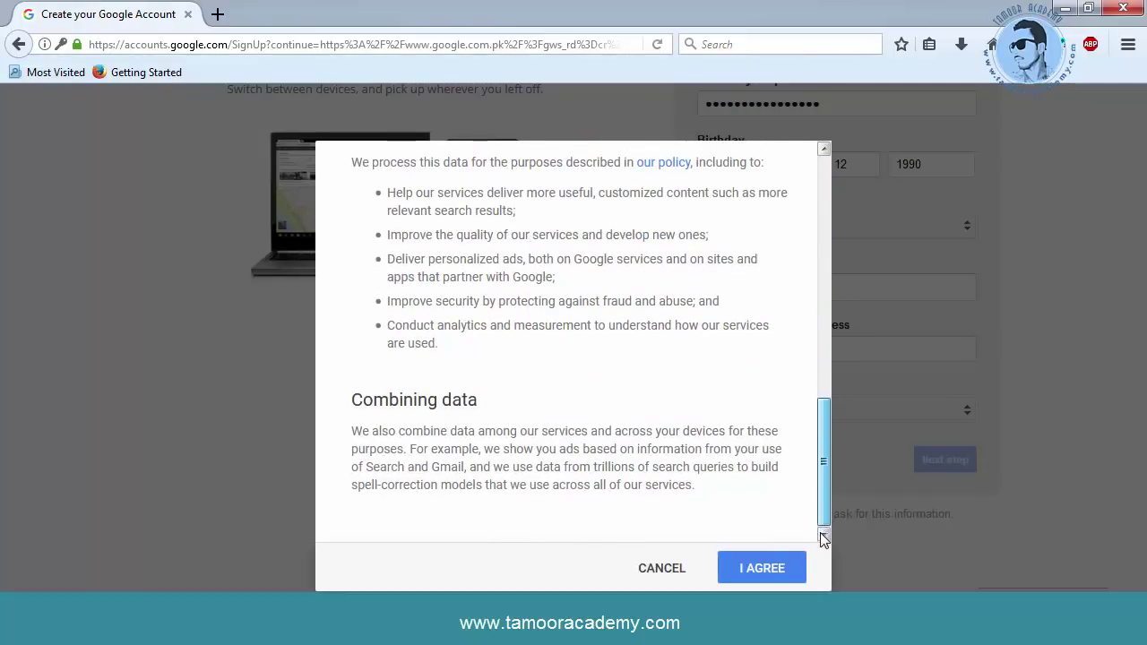
pyautogui.click(770, 573)
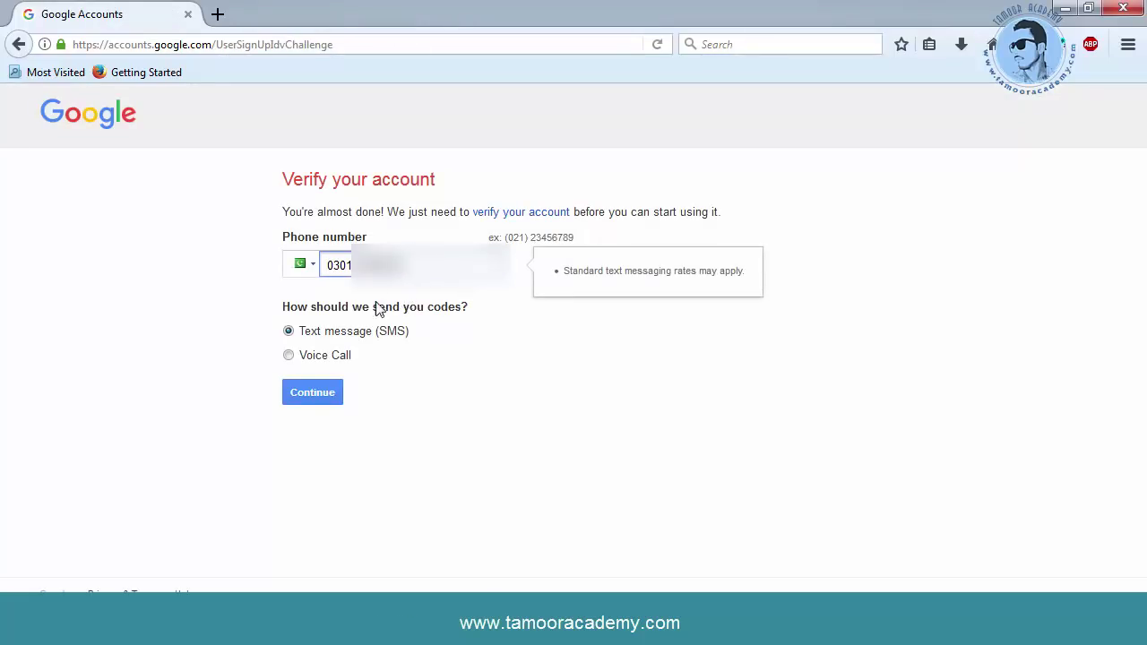
# Step: Have the verification code sent by text message, then enter and submit the received code
pyautogui.click(314, 395)
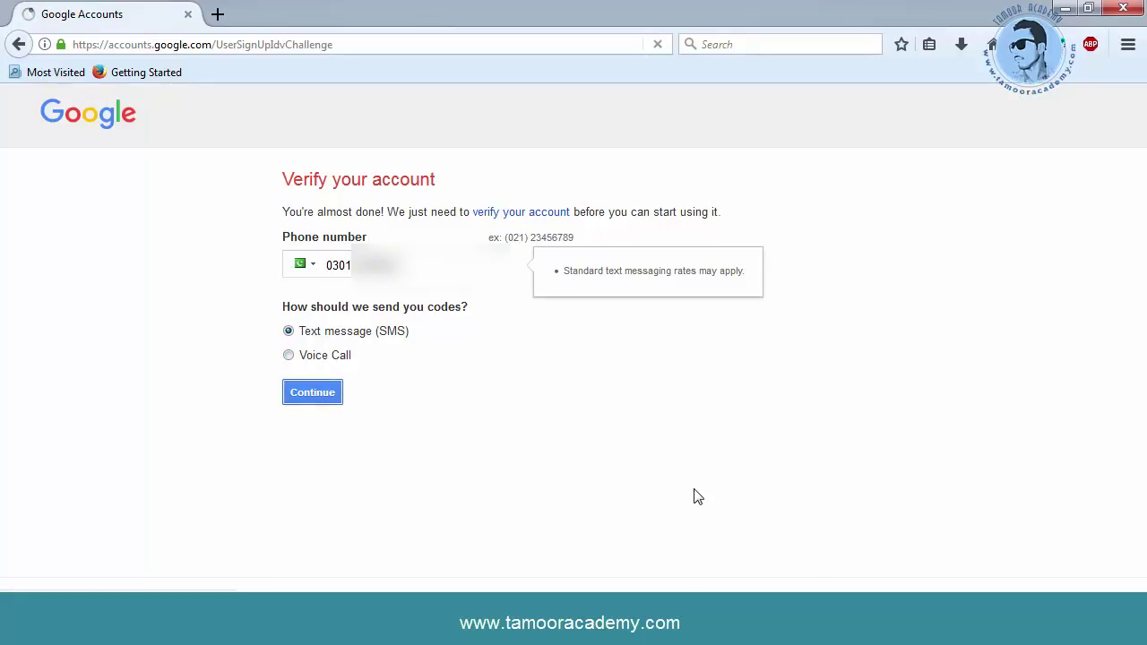
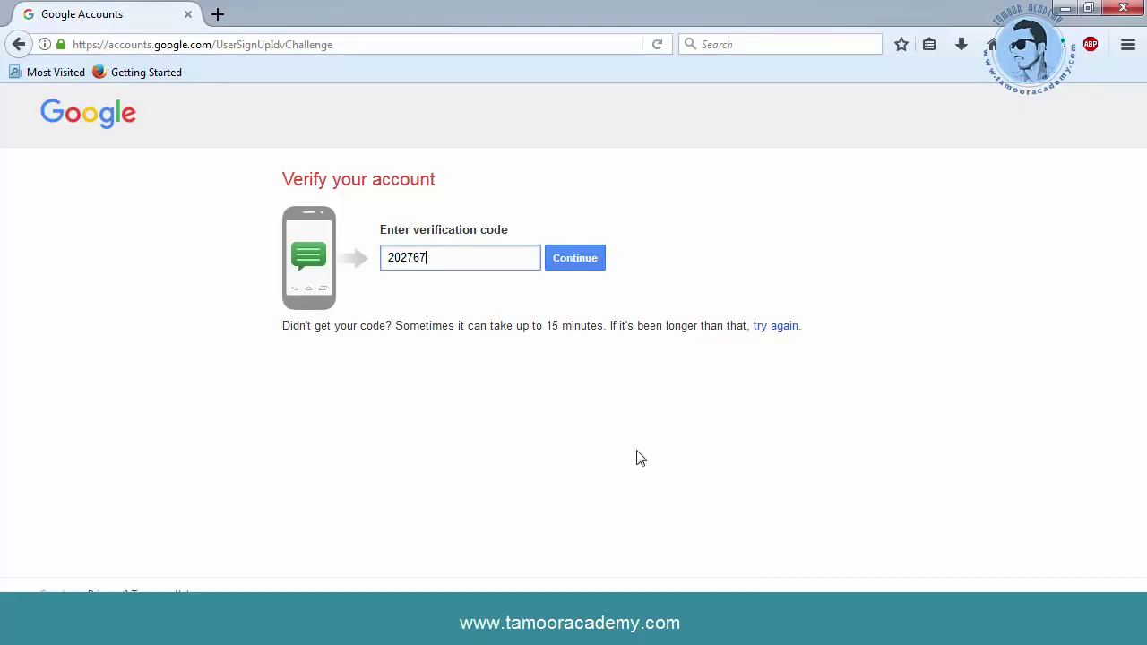
pyautogui.click(563, 258)
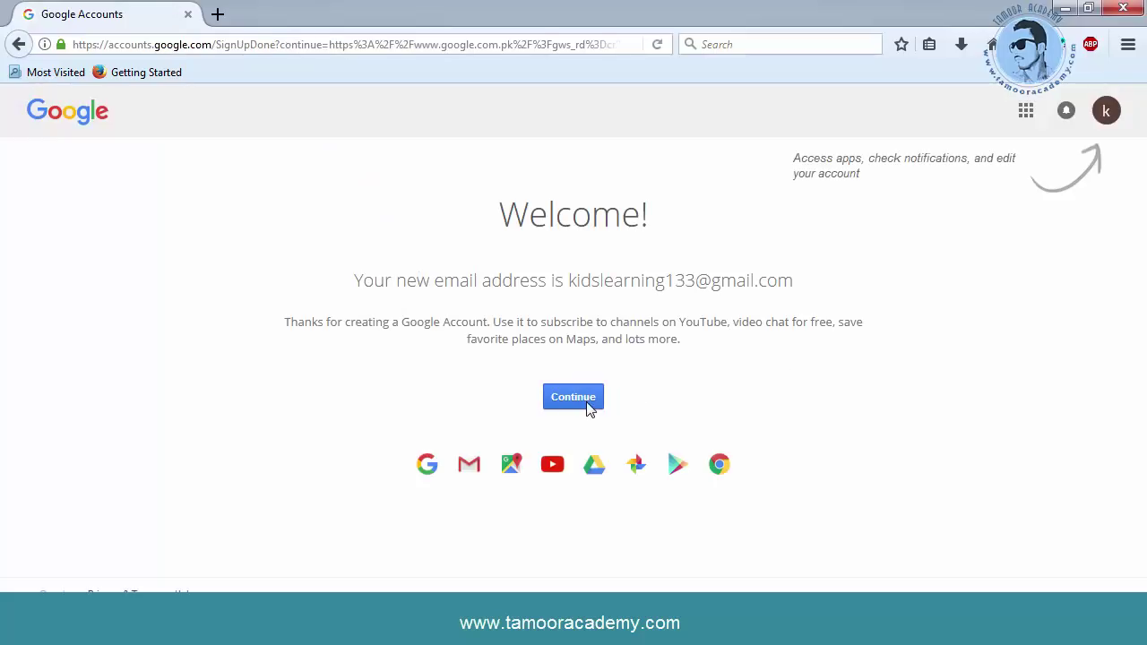
# Step: Continue past the Welcome page, load youtube.com in a new tab, sign in, and open the account menu
pyautogui.click(590, 408)
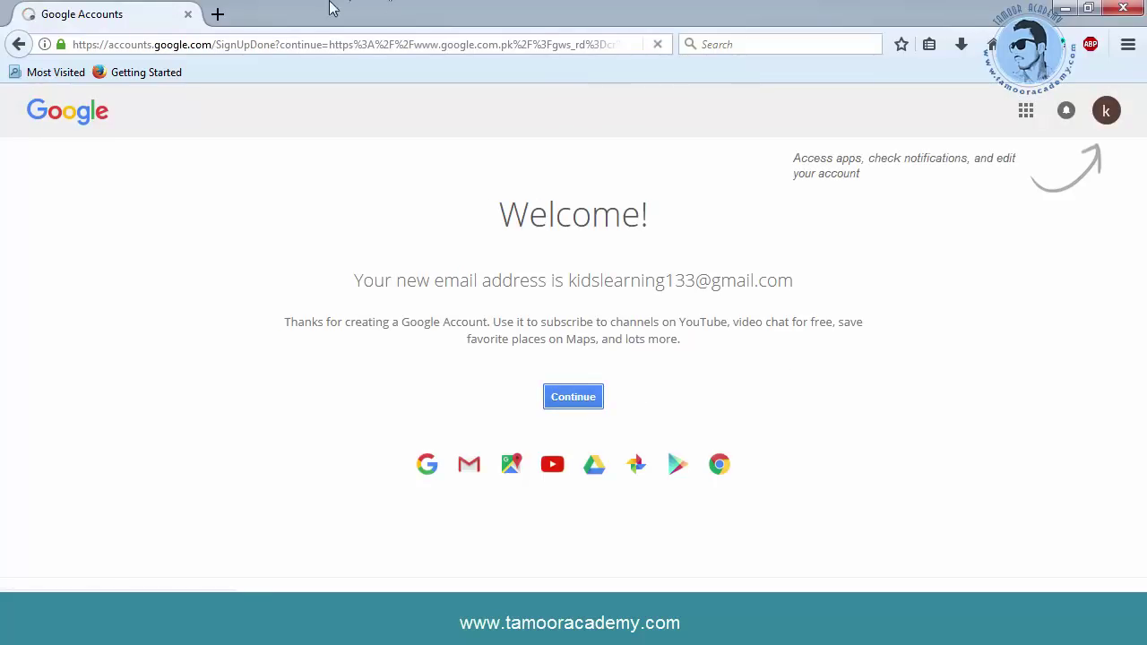
pyautogui.click(218, 15)
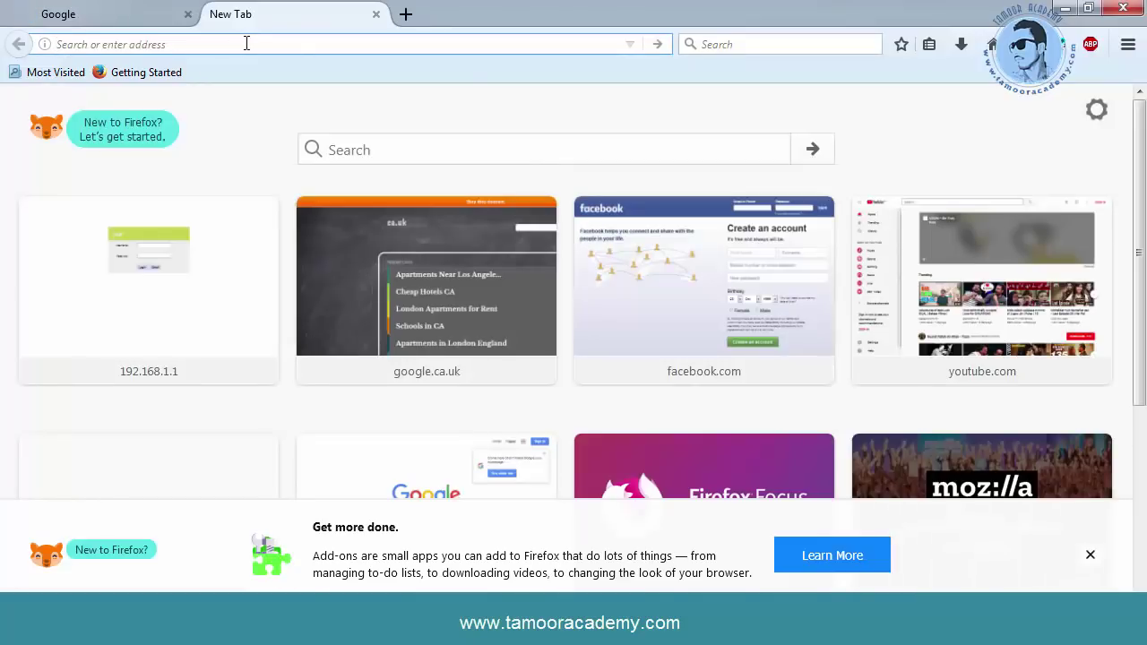
pyautogui.write('youtube.com')
pyautogui.press('Return')
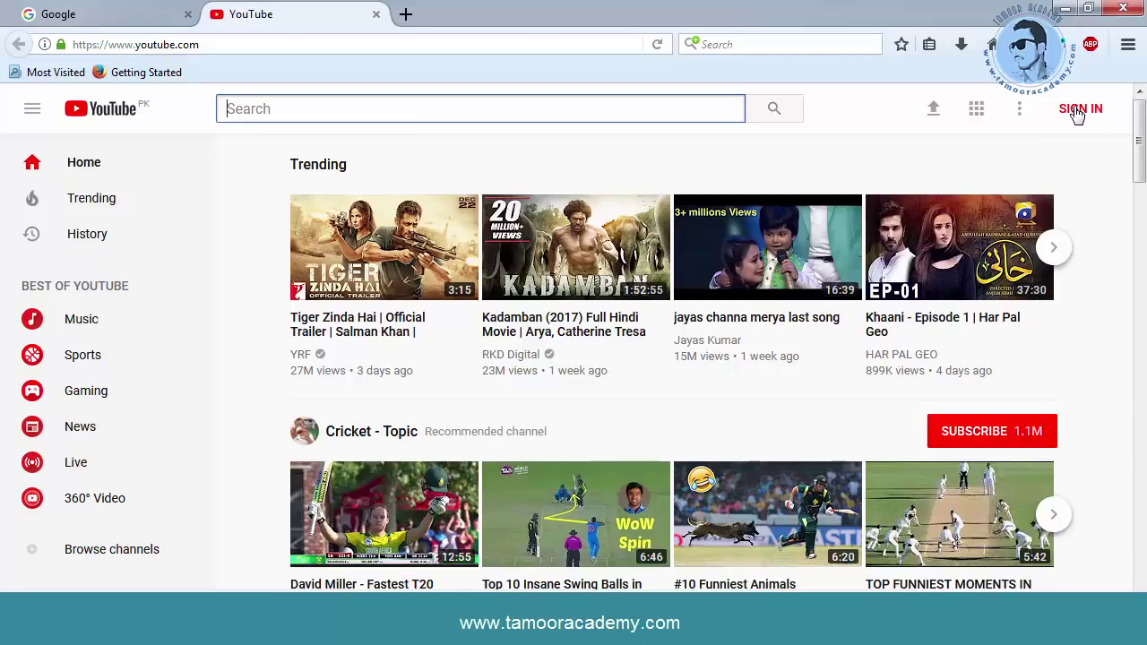
pyautogui.click(1078, 111)
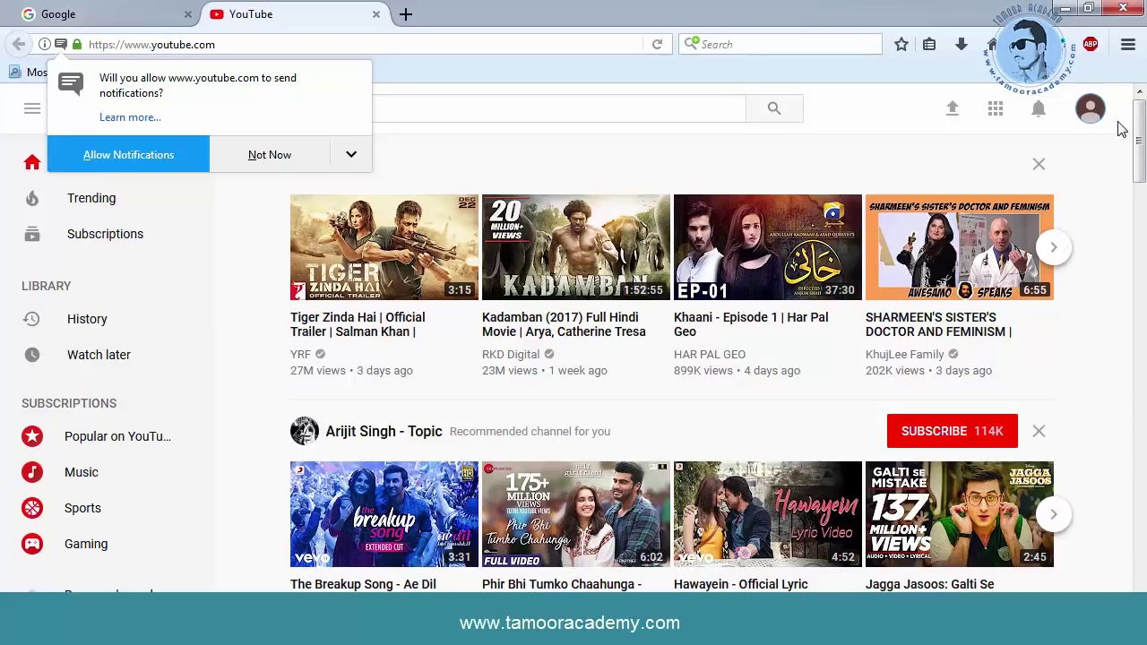
pyautogui.click(1092, 111)
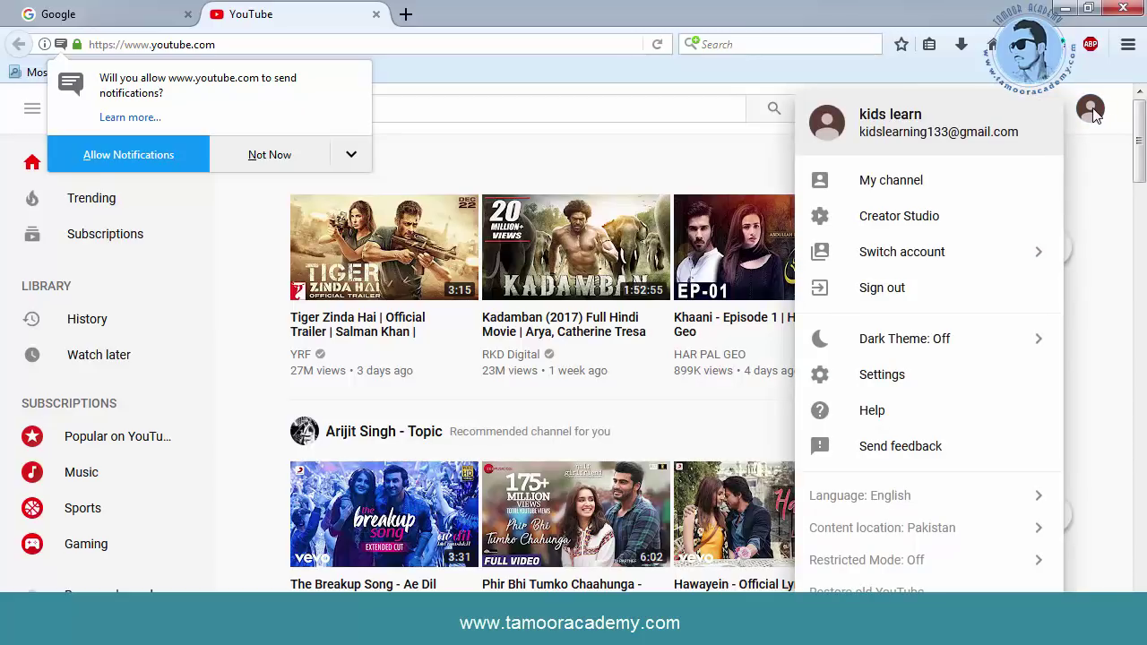
# Step: From Creator Studio, create a channel with the first name changed to Mehto and the last name to Choto
pyautogui.click(912, 218)
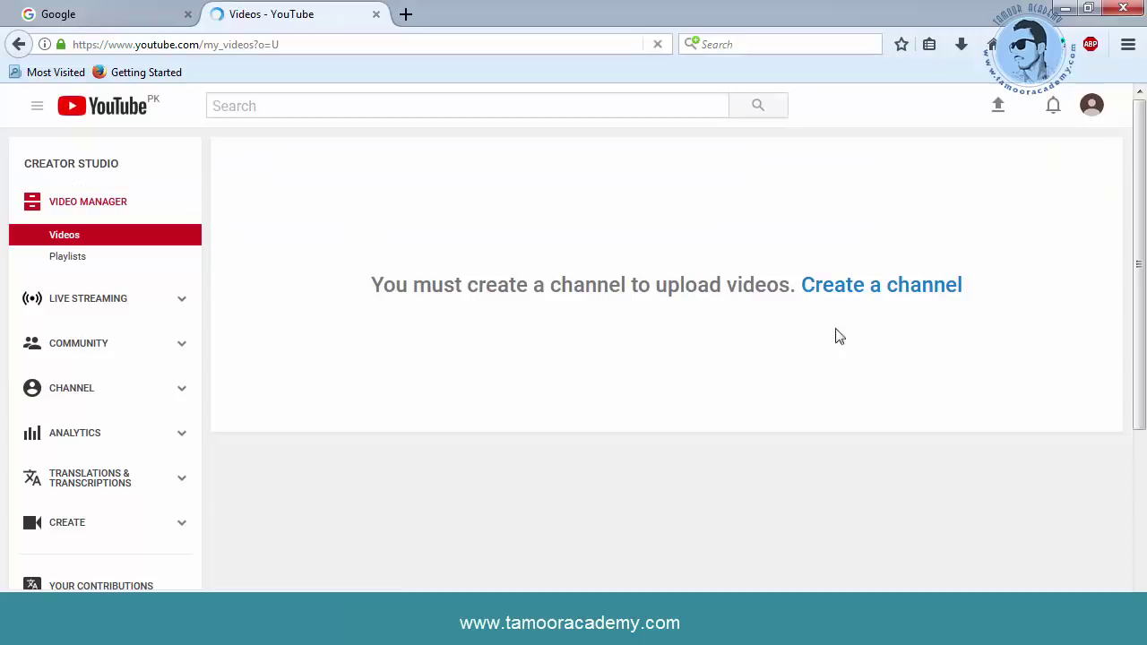
pyautogui.click(869, 298)
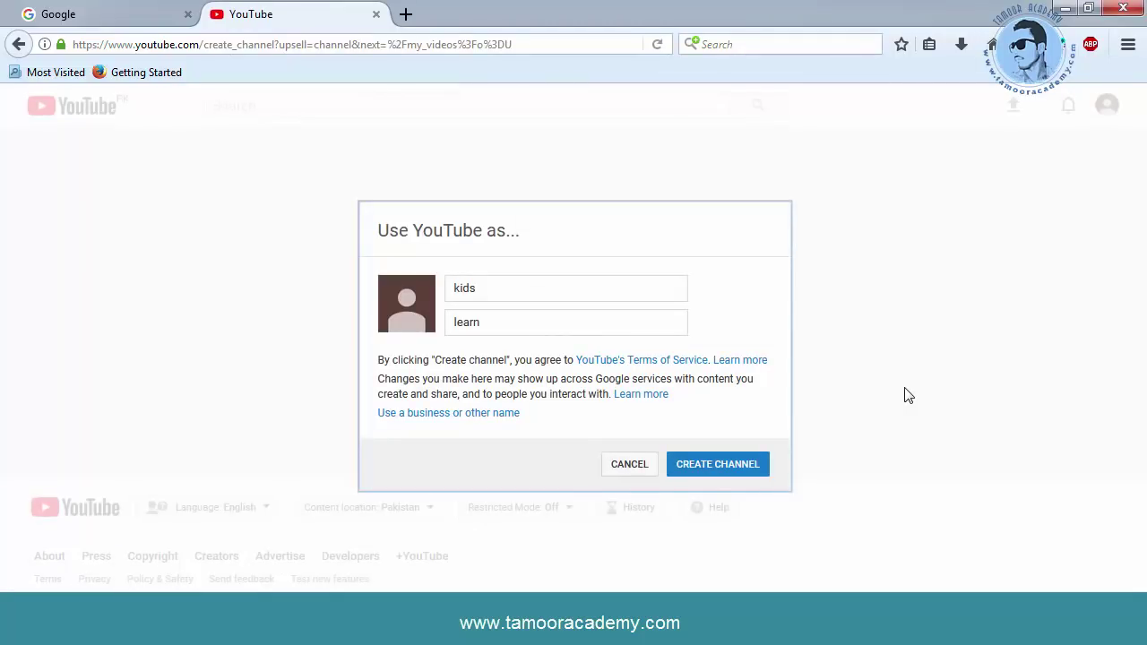
pyautogui.moveTo(509, 288); pyautogui.dragTo(456, 291)
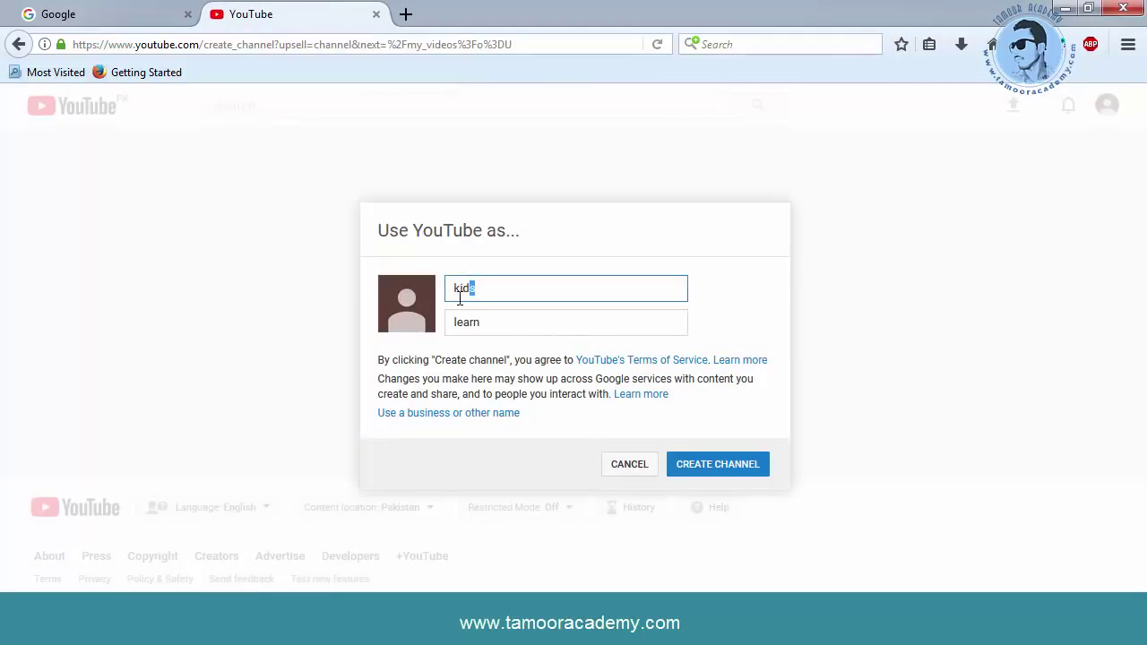
pyautogui.press('BackSpace')
pyautogui.write('Meh')
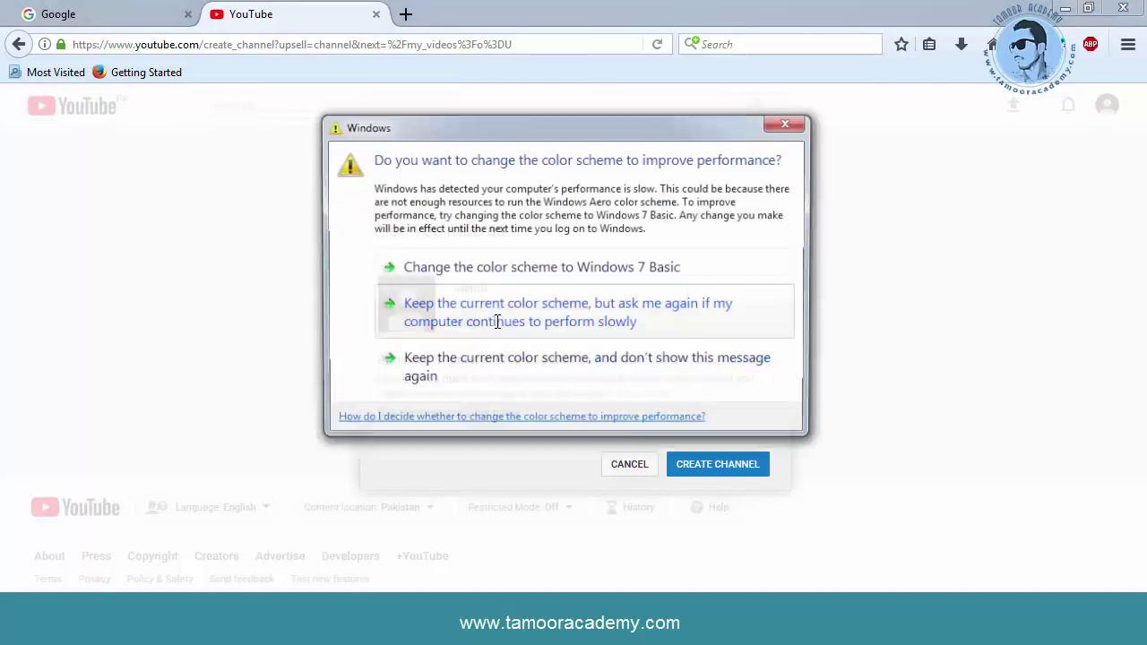
pyautogui.click(528, 273)
pyautogui.click(511, 329)
pyautogui.press('BackSpace')
pyautogui.press('BackSpace')
pyautogui.press('BackSpace')
pyautogui.press('BackSpace')
pyautogui.press('BackSpace')
pyautogui.write('Choto')
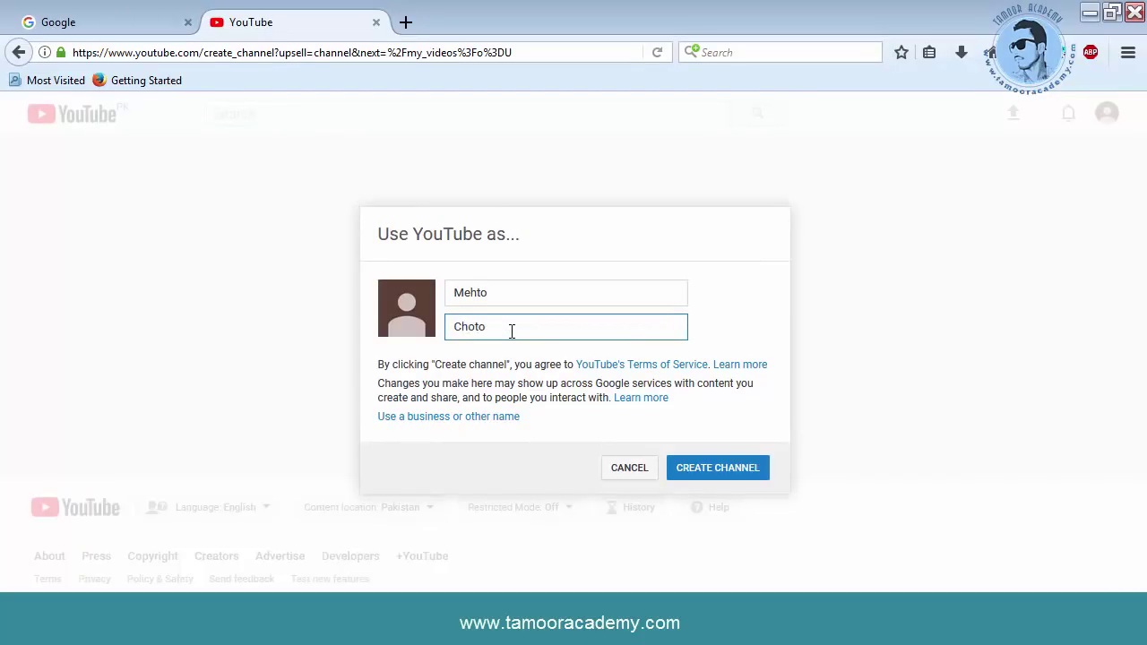
pyautogui.click(697, 475)
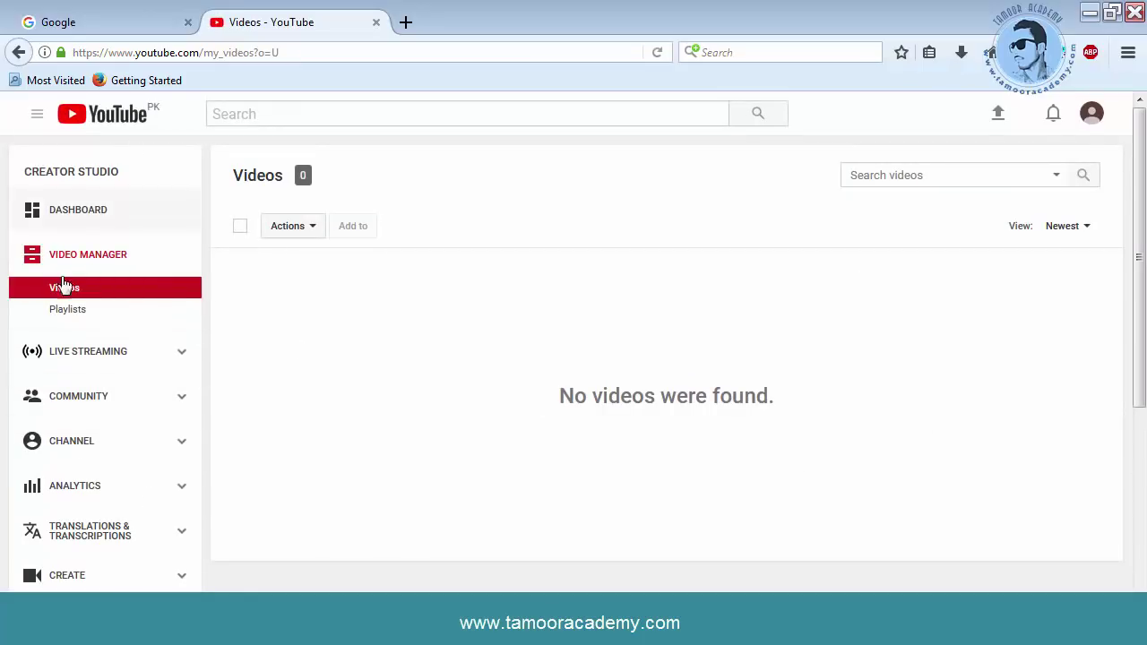
# Step: Check which channel the account uses, then go to My channel from the guide menu
pyautogui.click(37, 118)
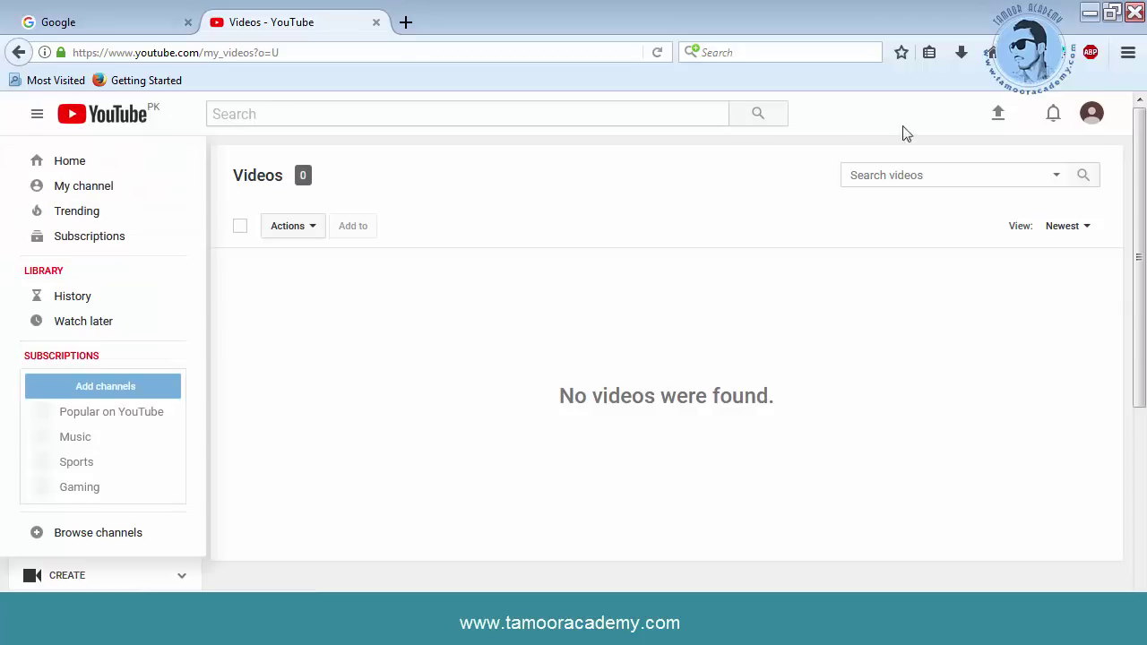
pyautogui.click(1091, 117)
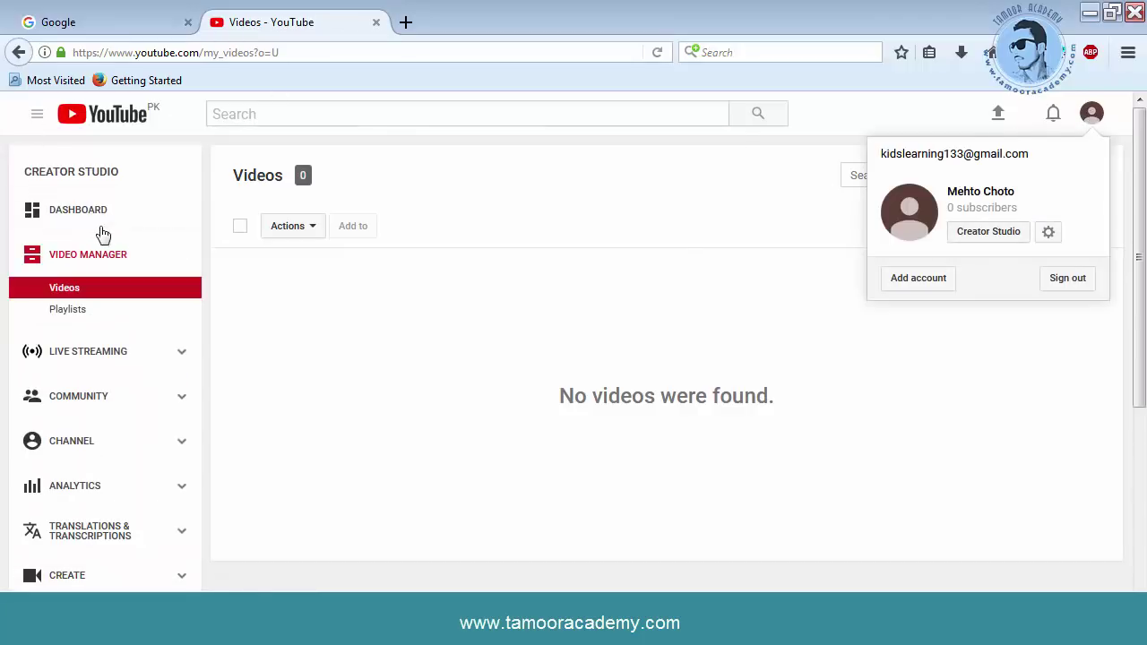
pyautogui.click(37, 115)
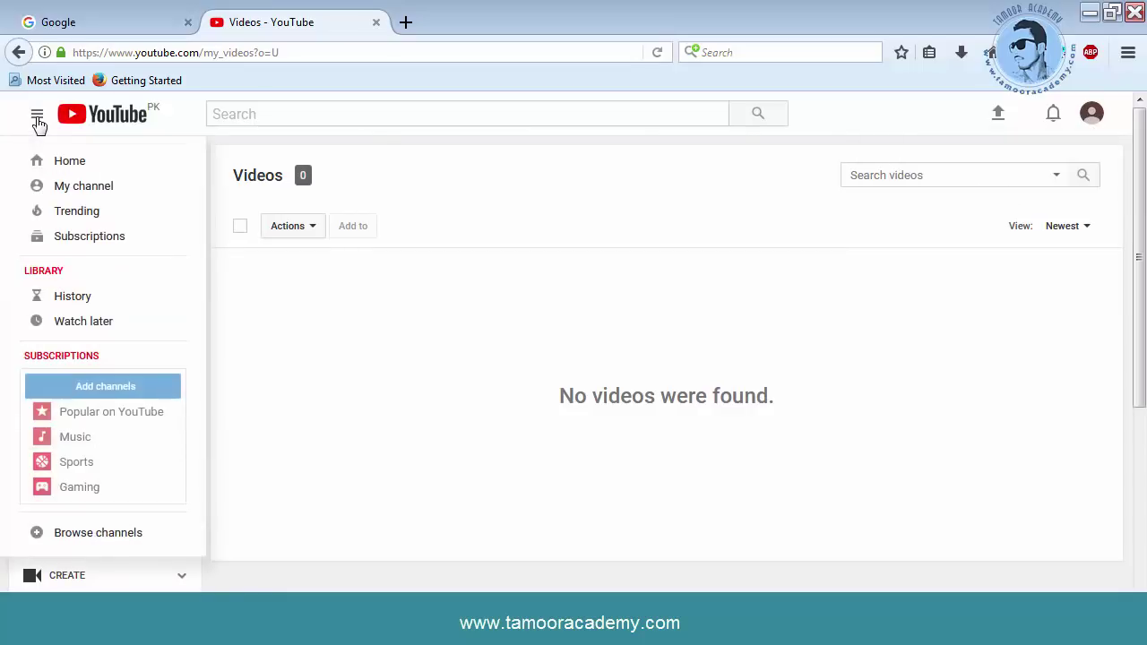
pyautogui.click(76, 188)
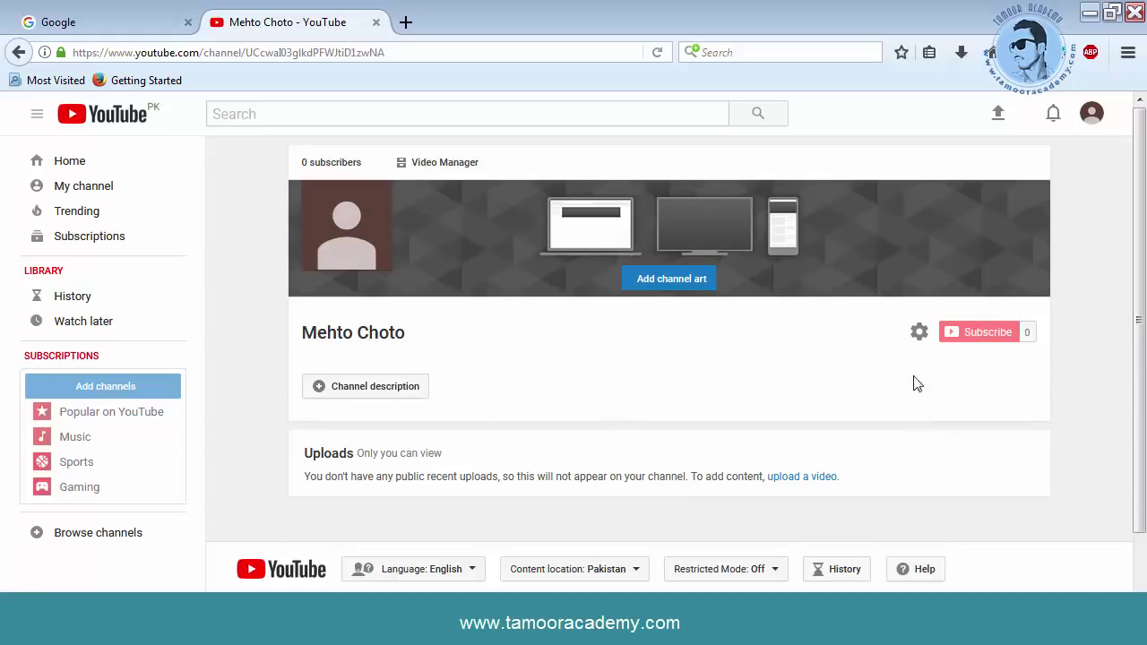
# Step: Switch on 'Customize the layout of your channel' in channel settings and save
pyautogui.click(919, 333)
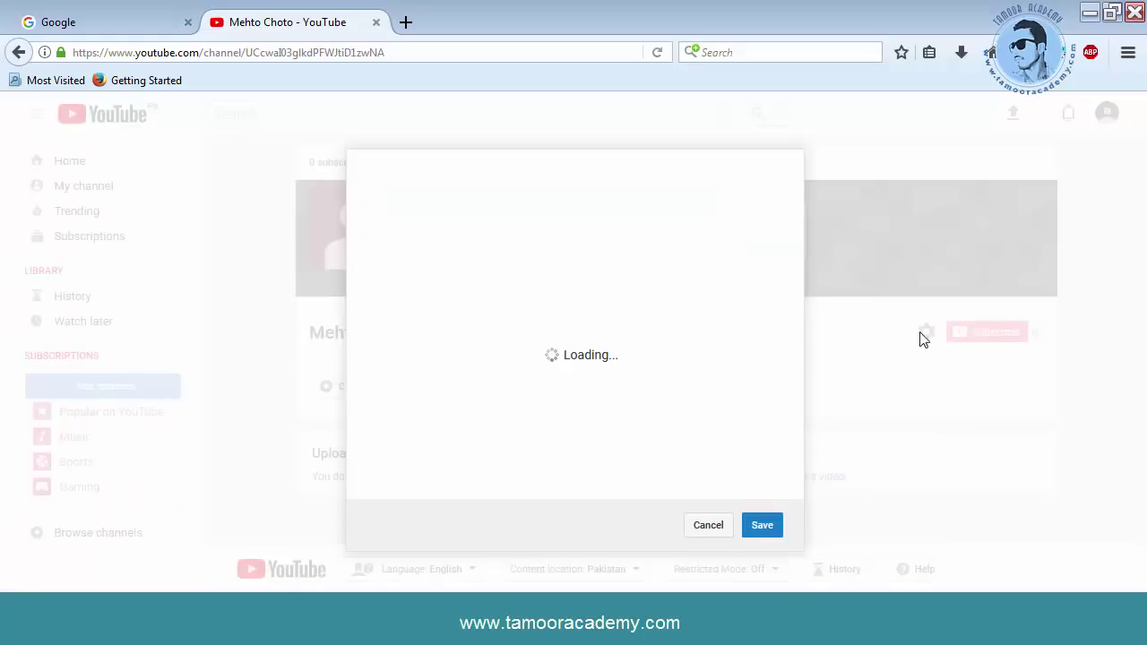
pyautogui.click(762, 383)
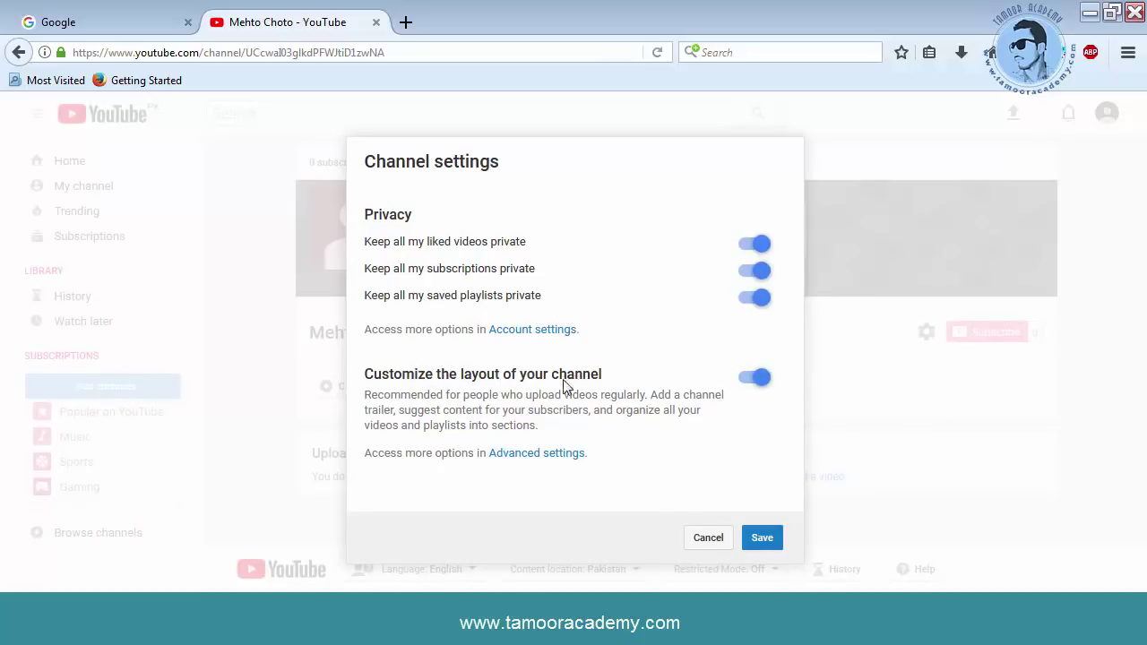
pyautogui.click(759, 539)
pyautogui.click(761, 540)
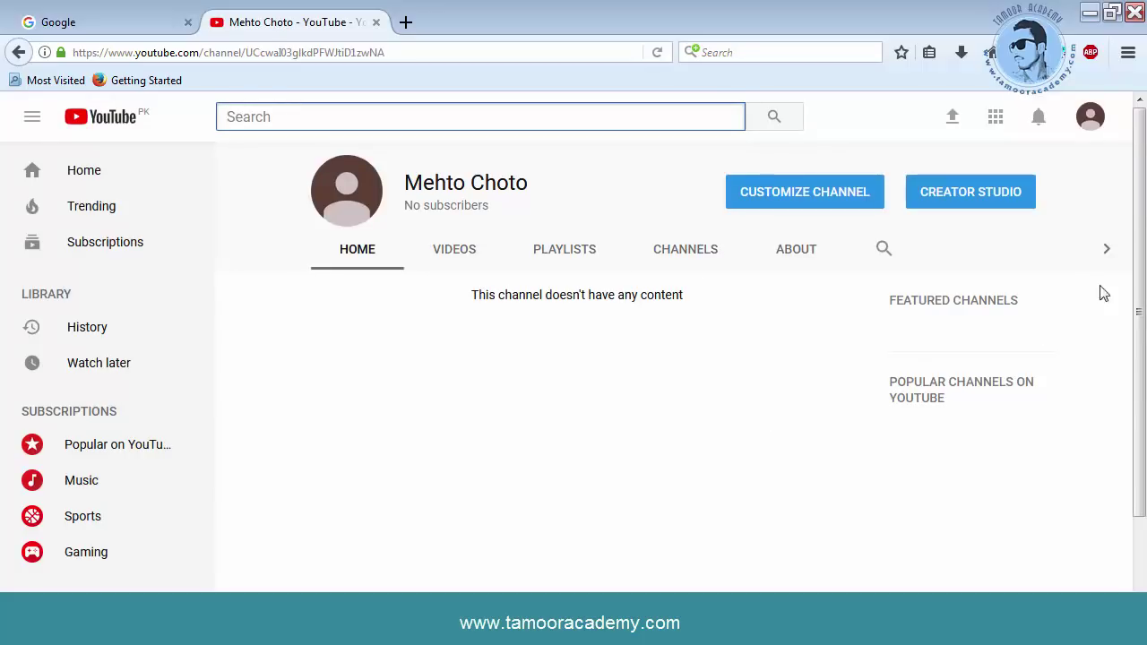
# Step: On the About tab, enter Customize Channel mode and open the channel description box
pyautogui.click(788, 251)
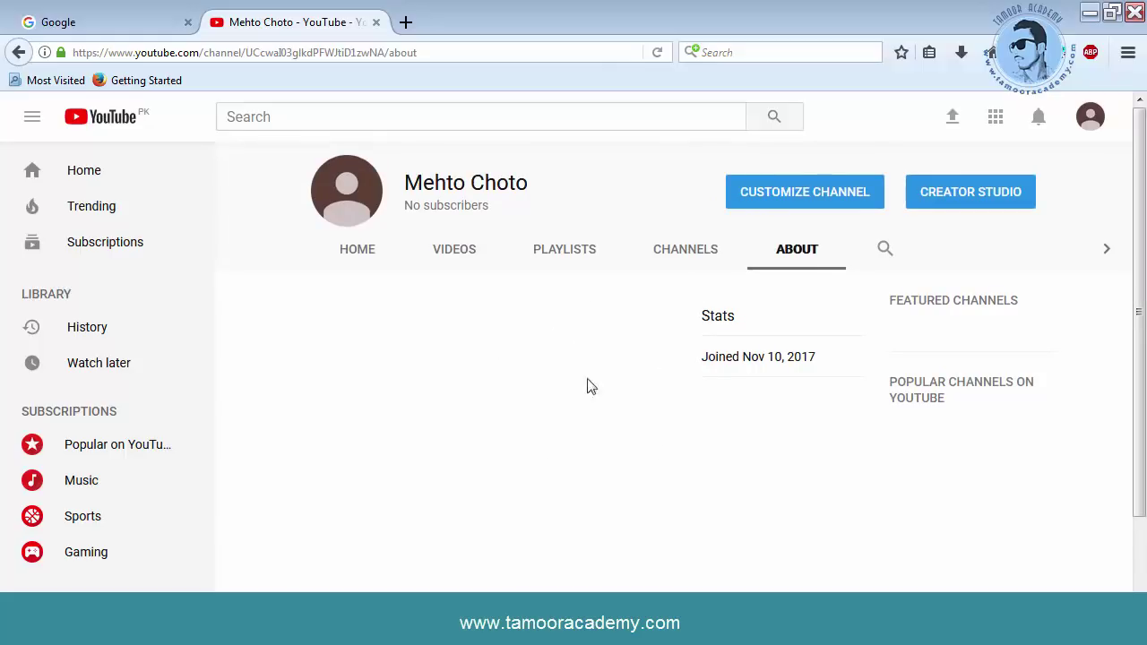
pyautogui.click(765, 202)
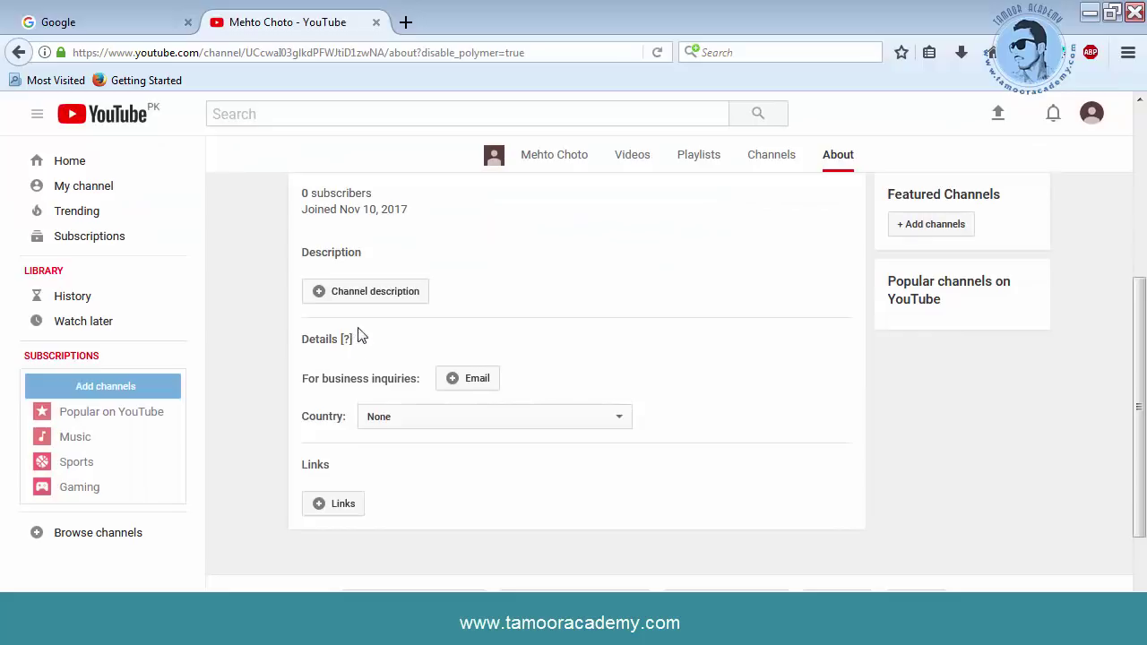
pyautogui.click(354, 298)
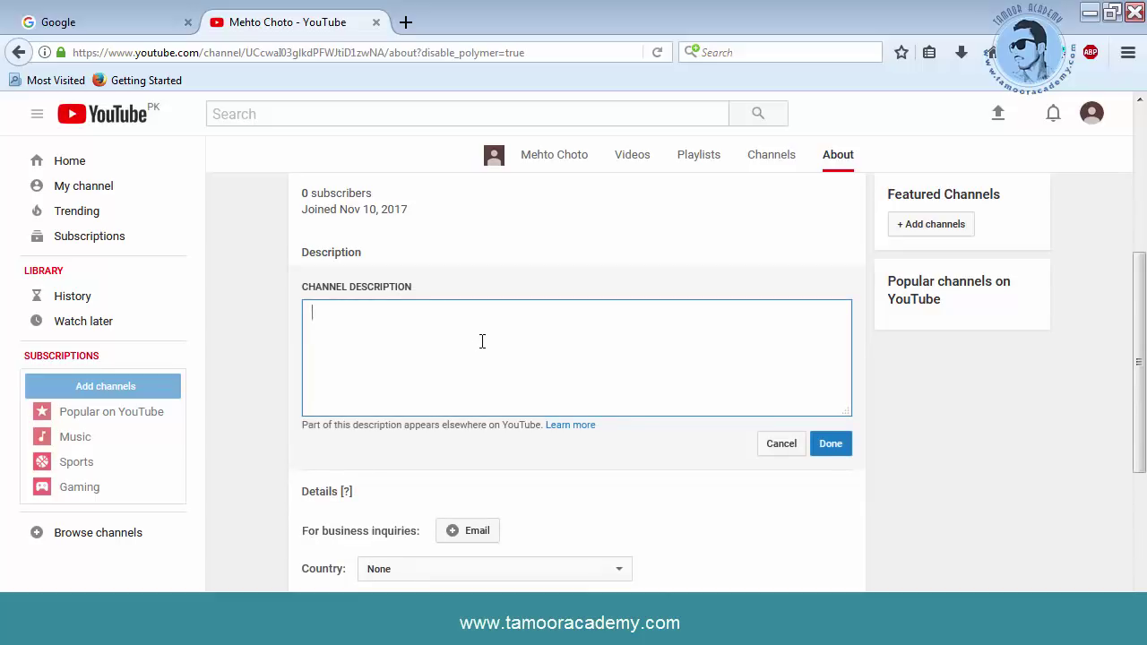
# Step: Open the Links editor and add one custom link row, placing the cursor in its title and URL fields
pyautogui.scroll(-3, 482, 340)
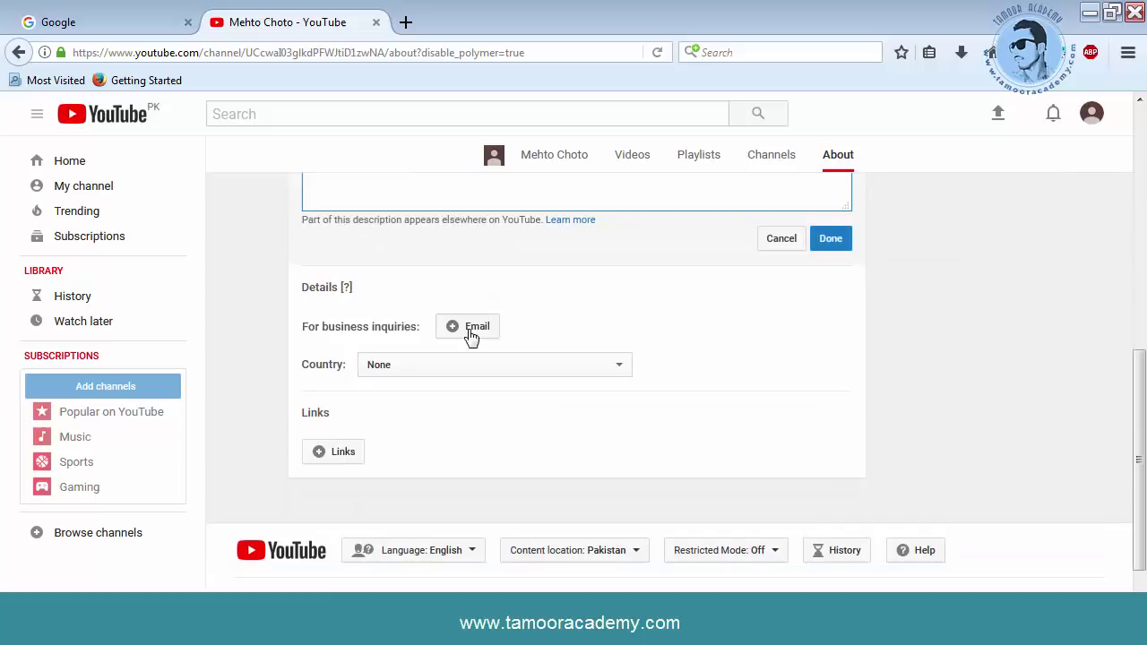
pyautogui.click(565, 314)
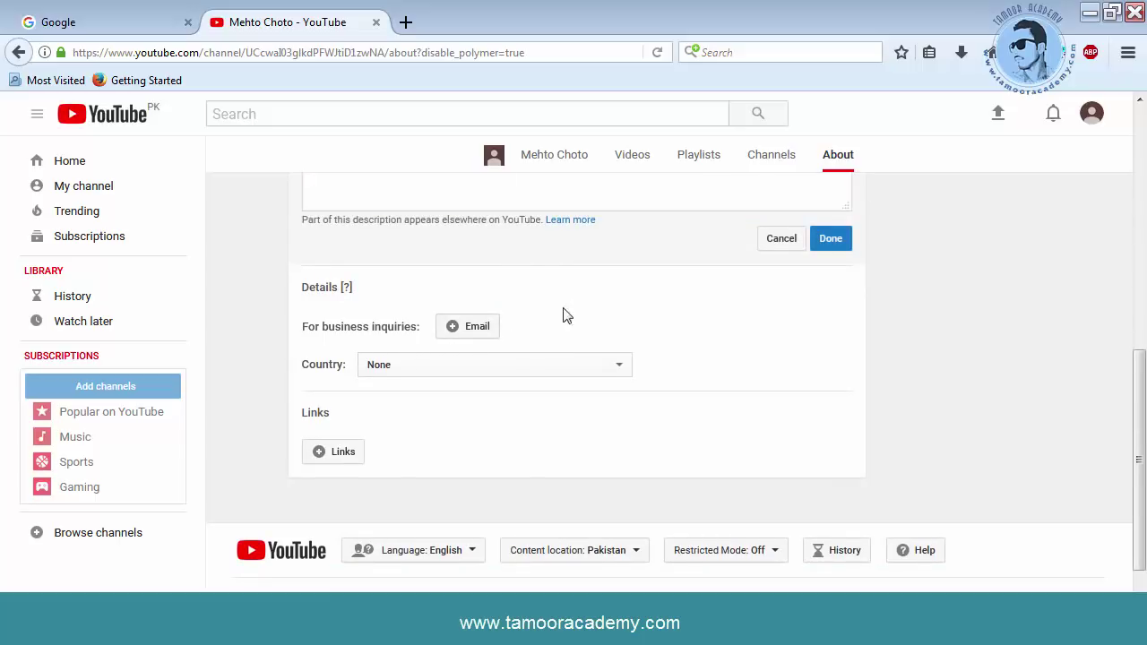
pyautogui.click(319, 452)
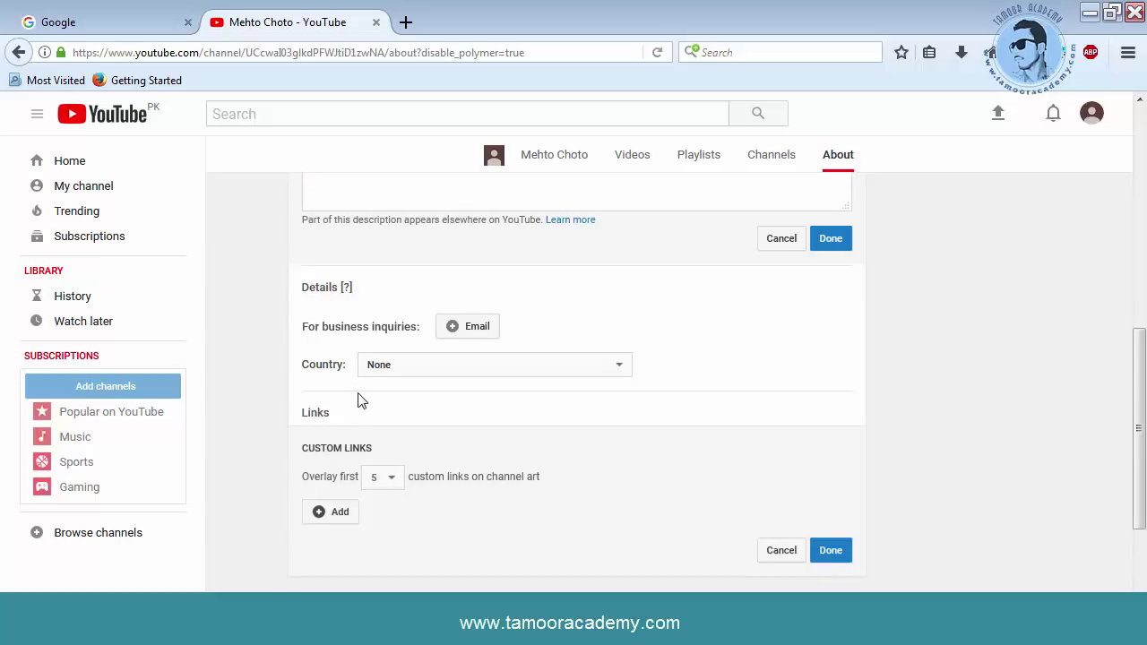
pyautogui.scroll(-3, 435, 457)
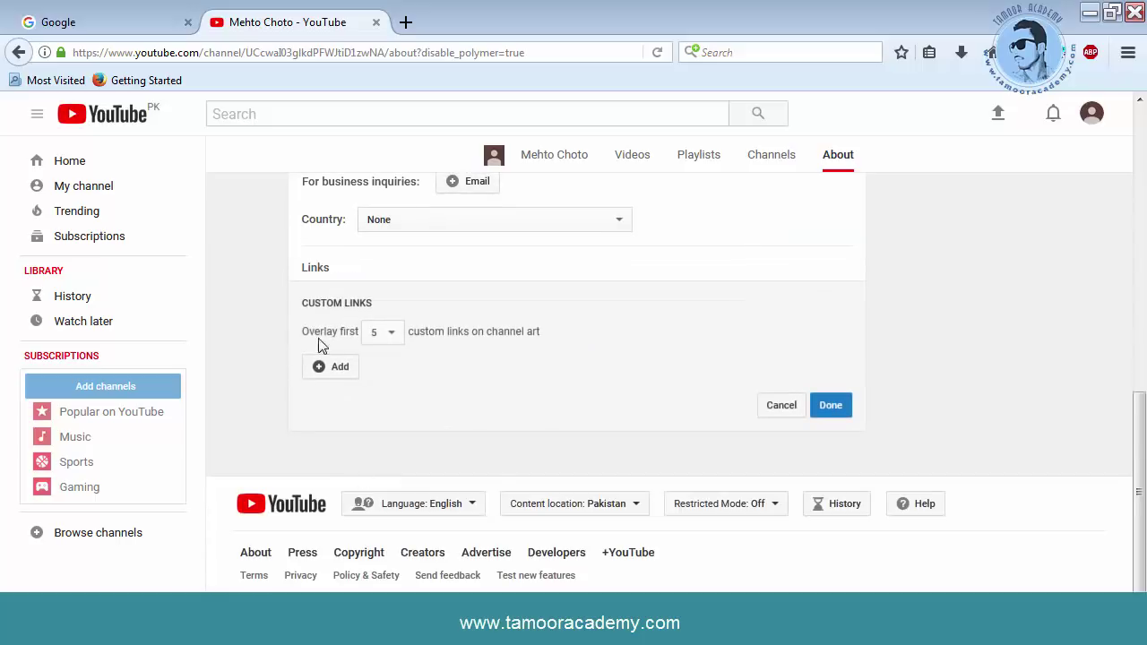
pyautogui.click(313, 373)
pyautogui.click(397, 365)
pyautogui.click(556, 368)
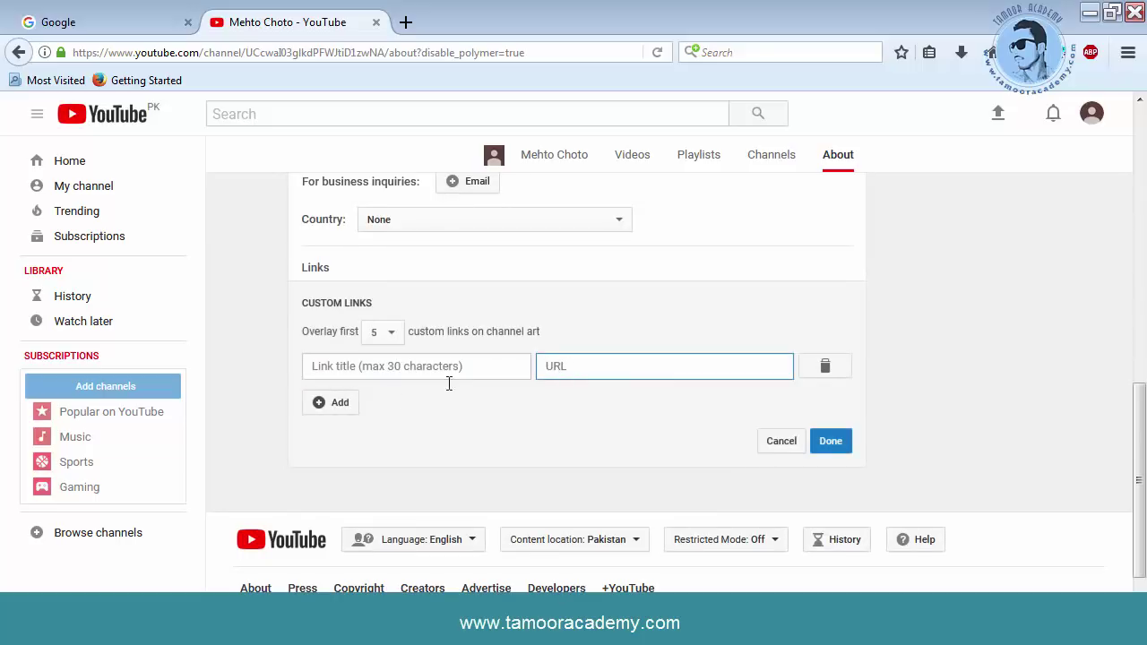
# Step: Discard the links editor and upload the Desktop image sps as the channel art banner
pyautogui.click(780, 441)
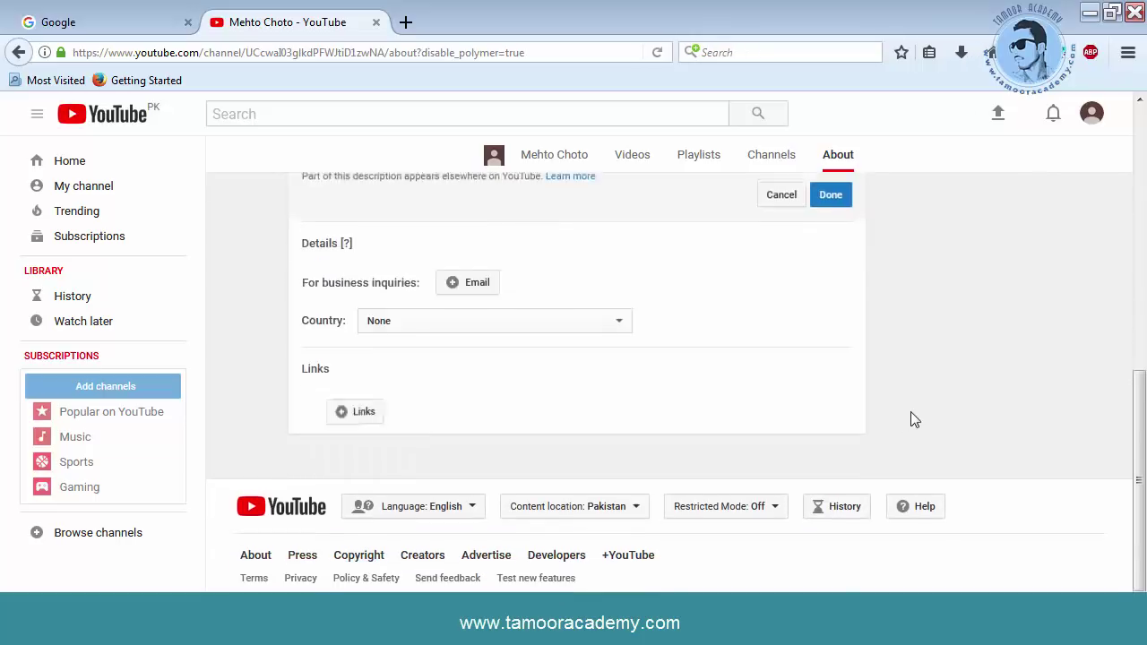
pyautogui.scroll(6, 909, 417)
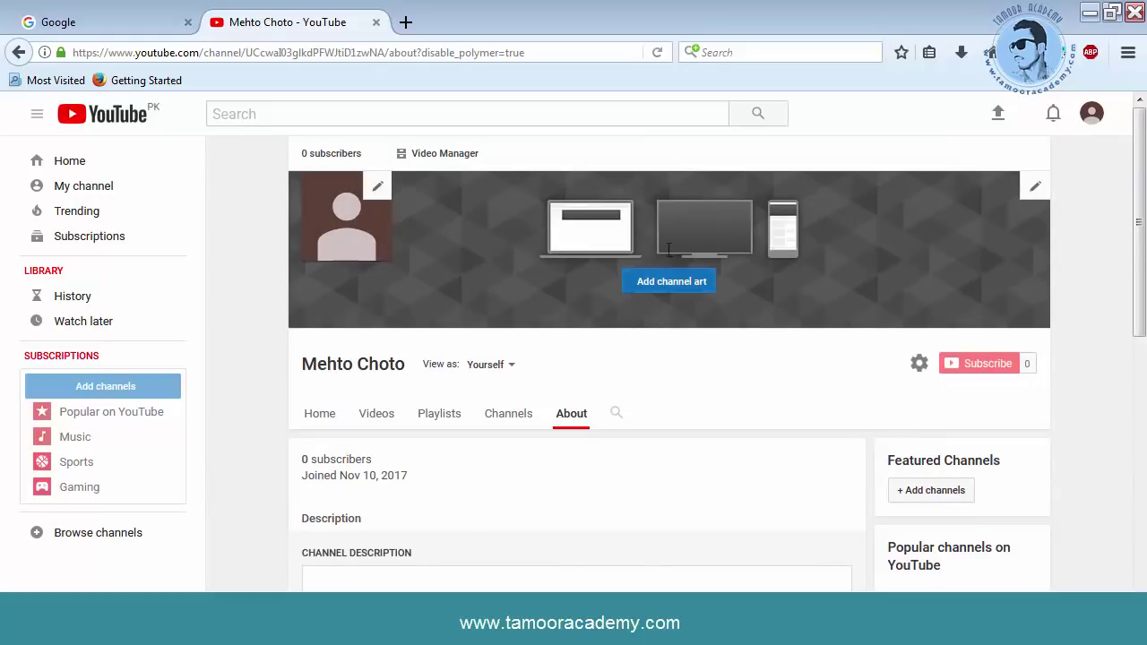
pyautogui.click(664, 283)
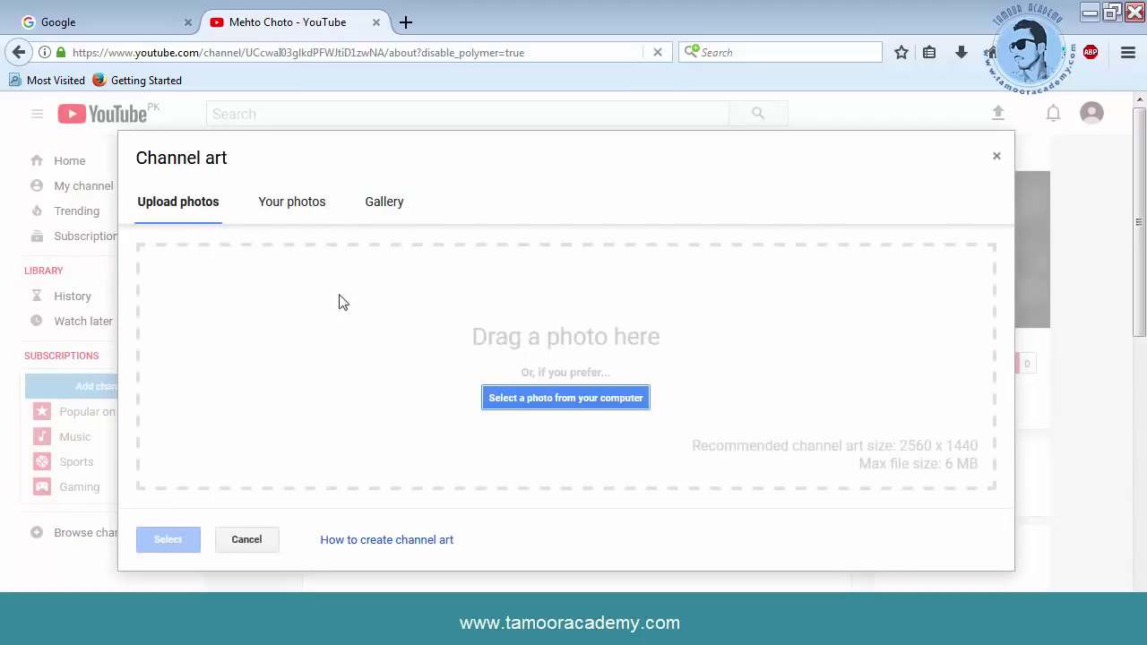
pyautogui.click(520, 400)
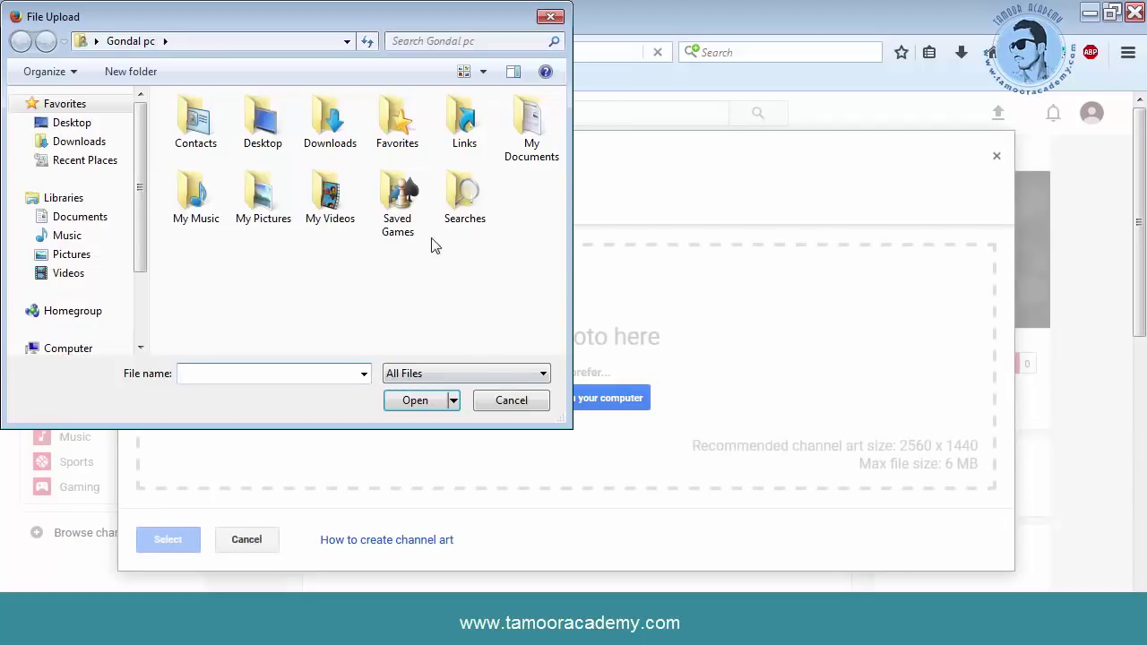
pyautogui.click(72, 123)
pyautogui.moveTo(558, 210); pyautogui.dragTo(559, 319)
pyautogui.click(527, 406)
pyautogui.click(527, 404)
pyautogui.click(71, 123)
pyautogui.moveTo(559, 133); pyautogui.dragTo(559, 292)
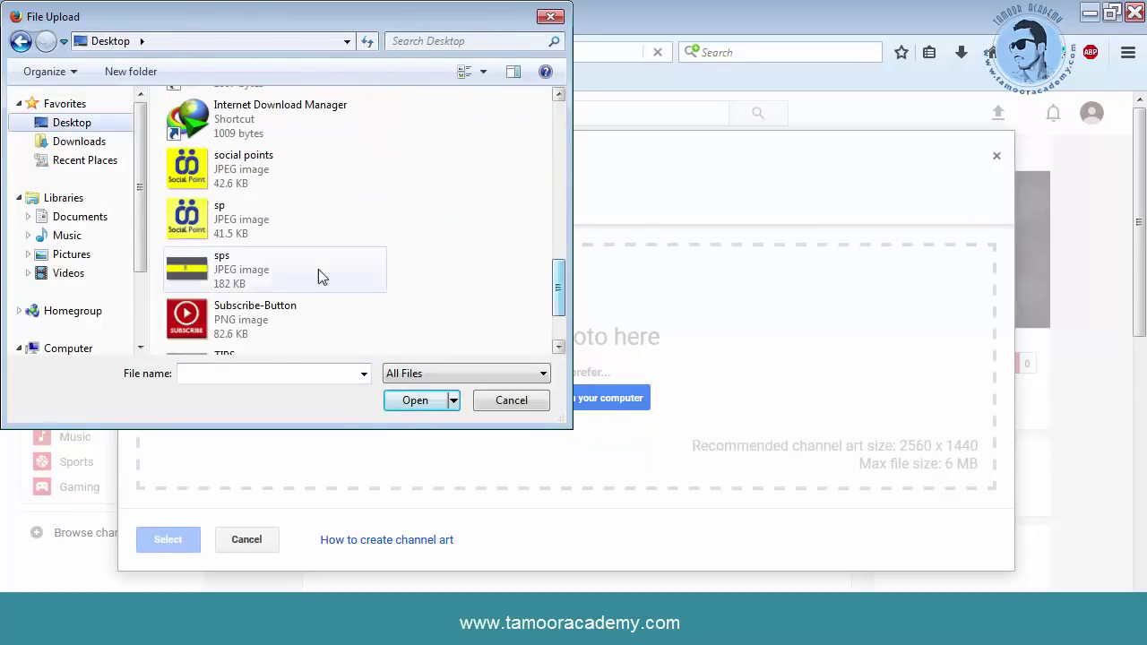
pyautogui.doubleClick(323, 276)
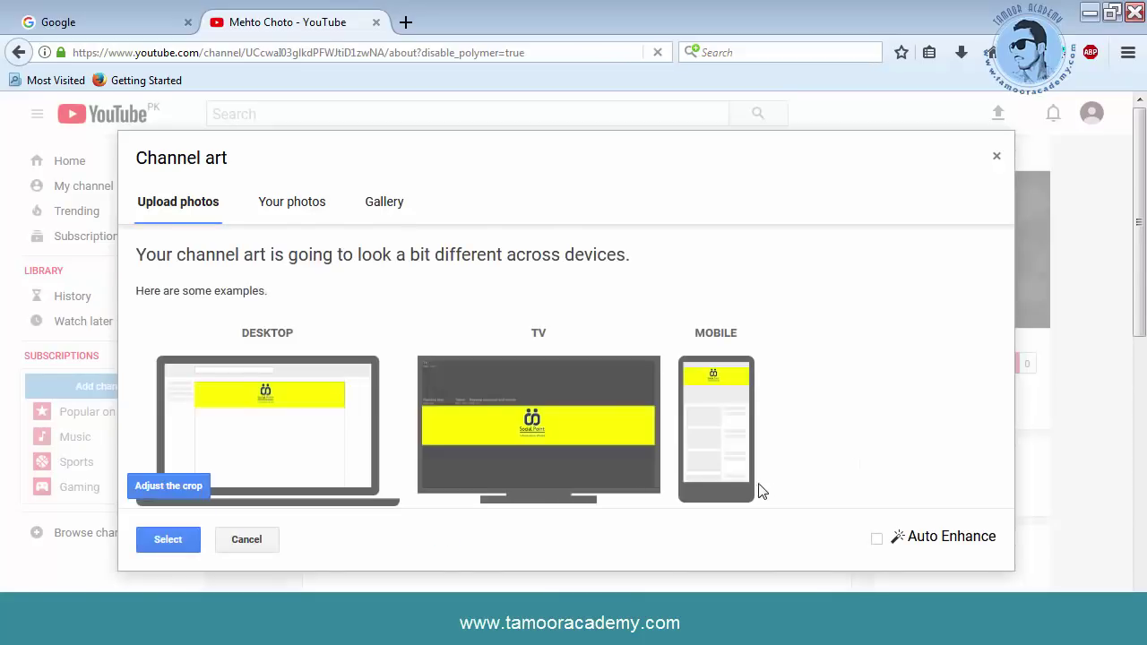
pyautogui.click(187, 540)
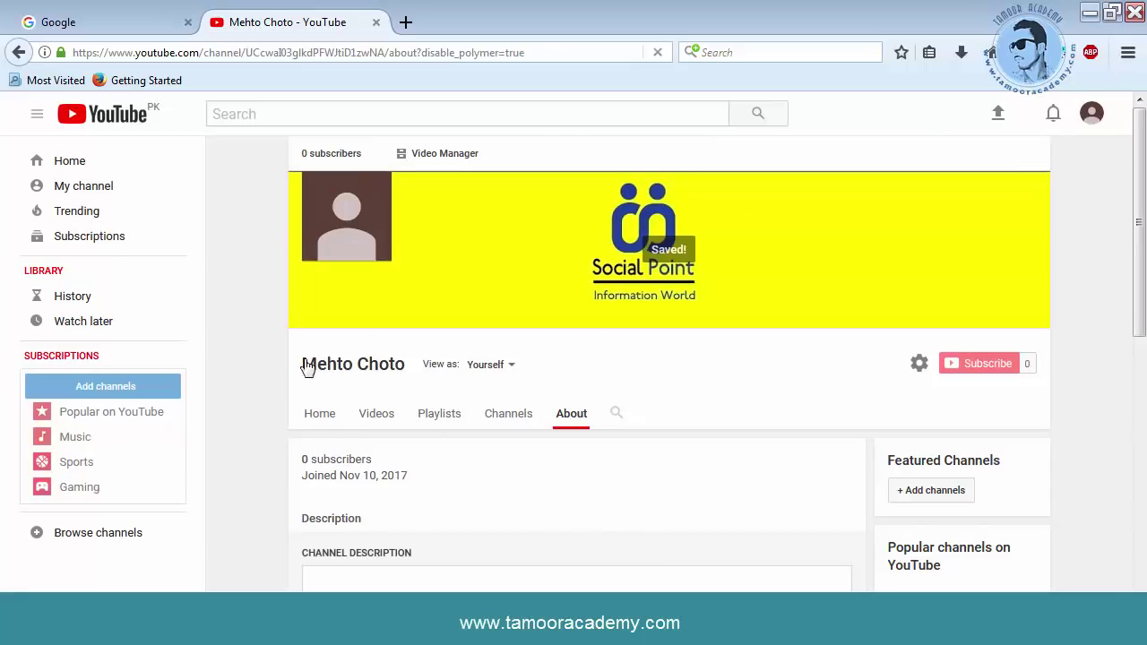
# Step: Open the channel icon's Google About me profile, dismiss the photo picker, and start a new tab
pyautogui.moveTo(416, 222)
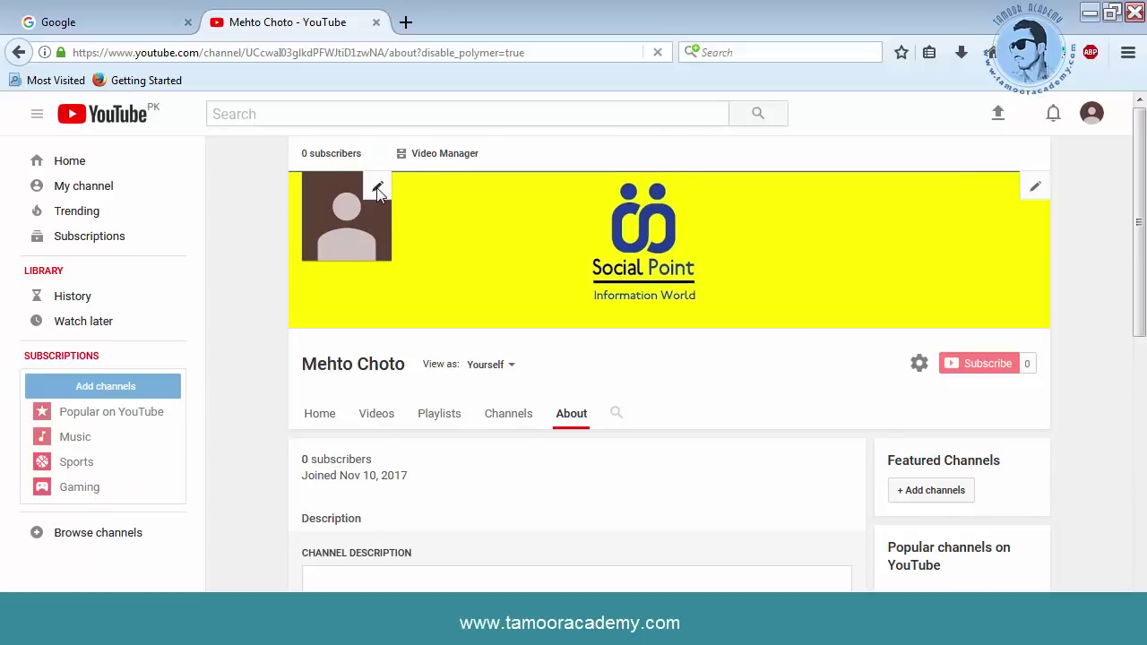
pyautogui.click(380, 191)
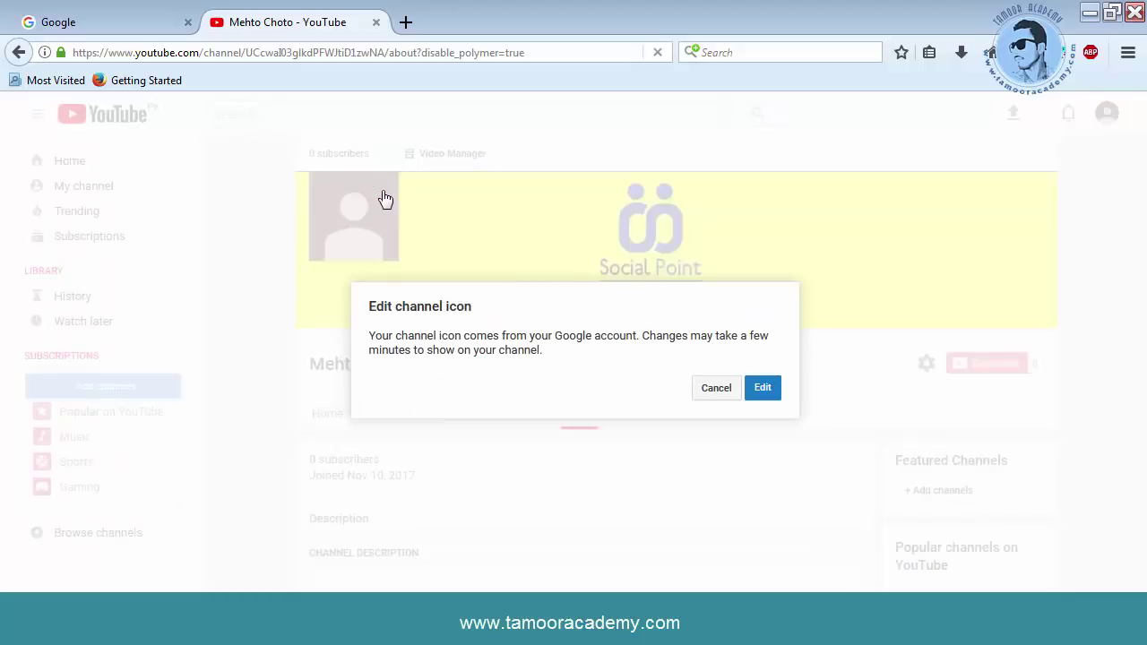
pyautogui.click(759, 390)
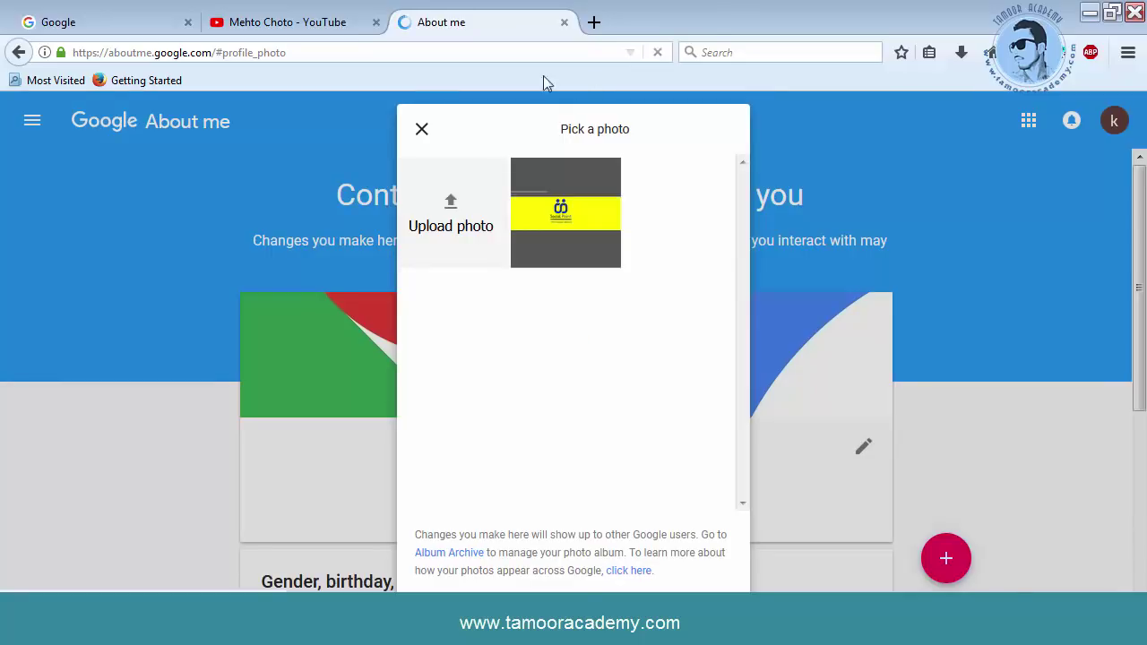
pyautogui.click(421, 131)
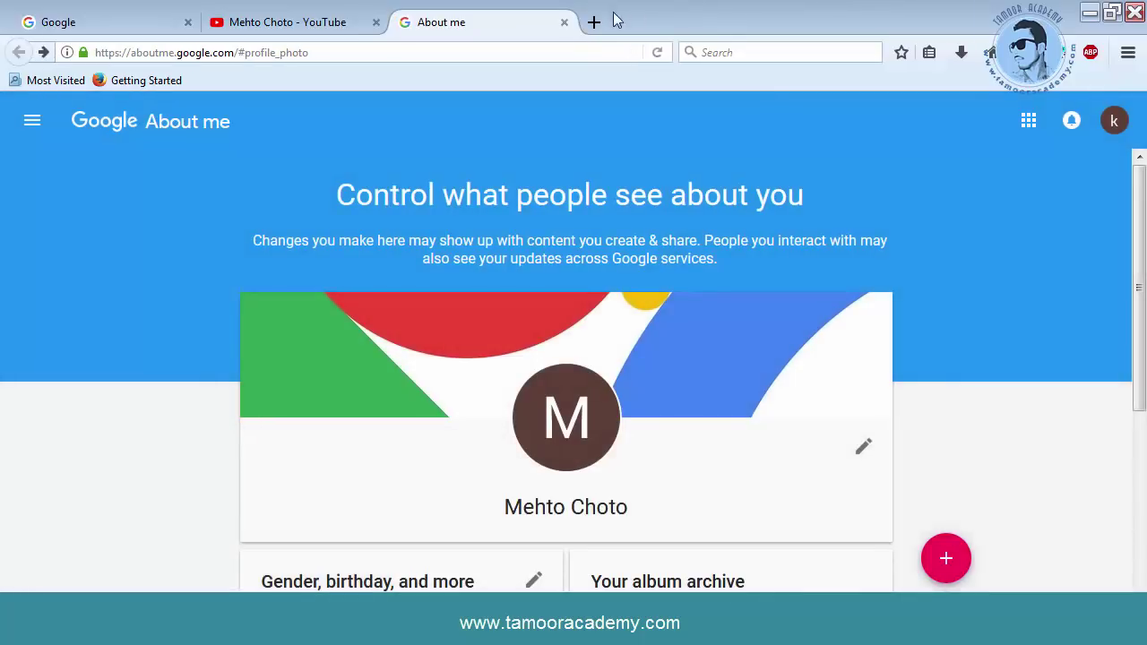
pyautogui.click(593, 22)
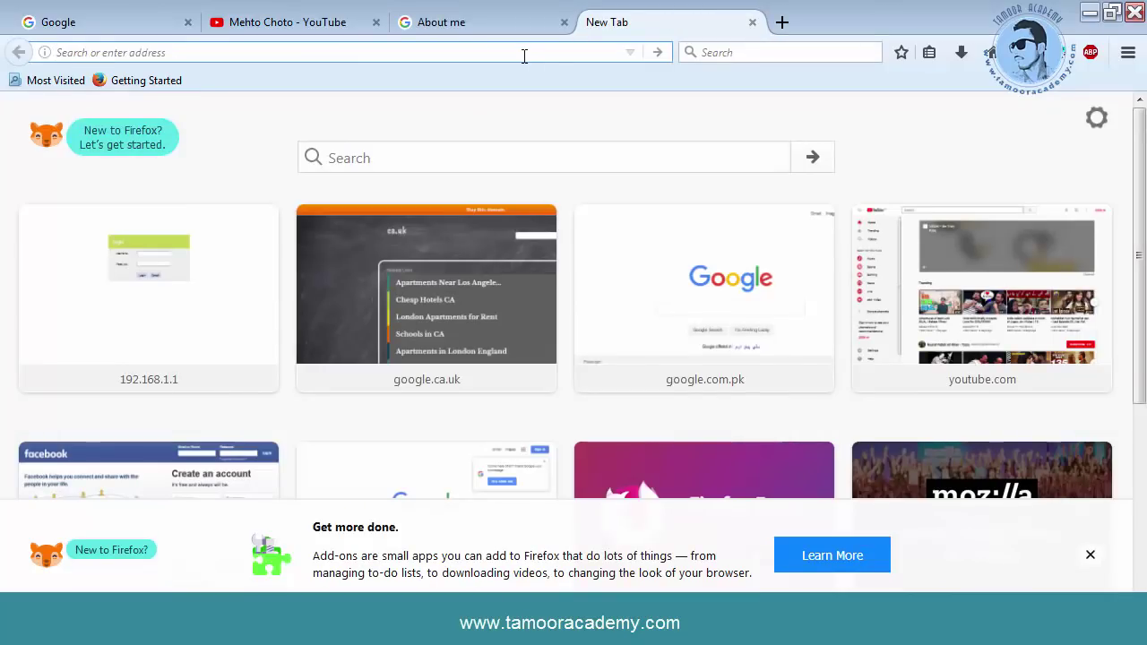
# Step: Go from google.com to Google+ and open the Join Google+ public profile creation form
pyautogui.write('google.c')
pyautogui.press('Return')
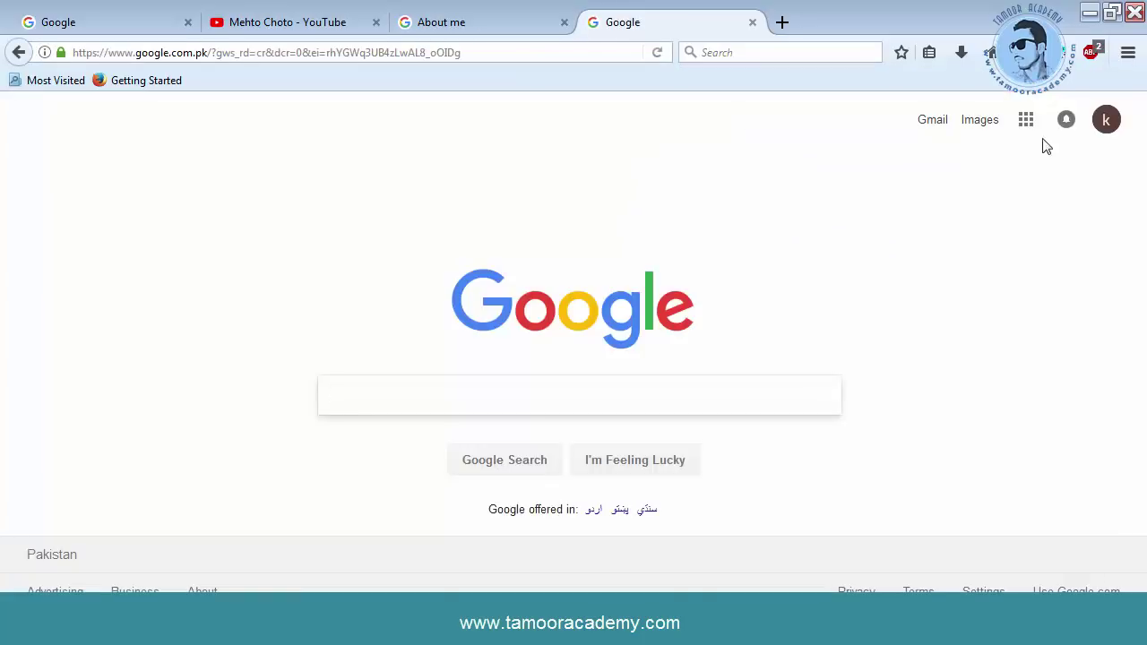
pyautogui.click(1028, 122)
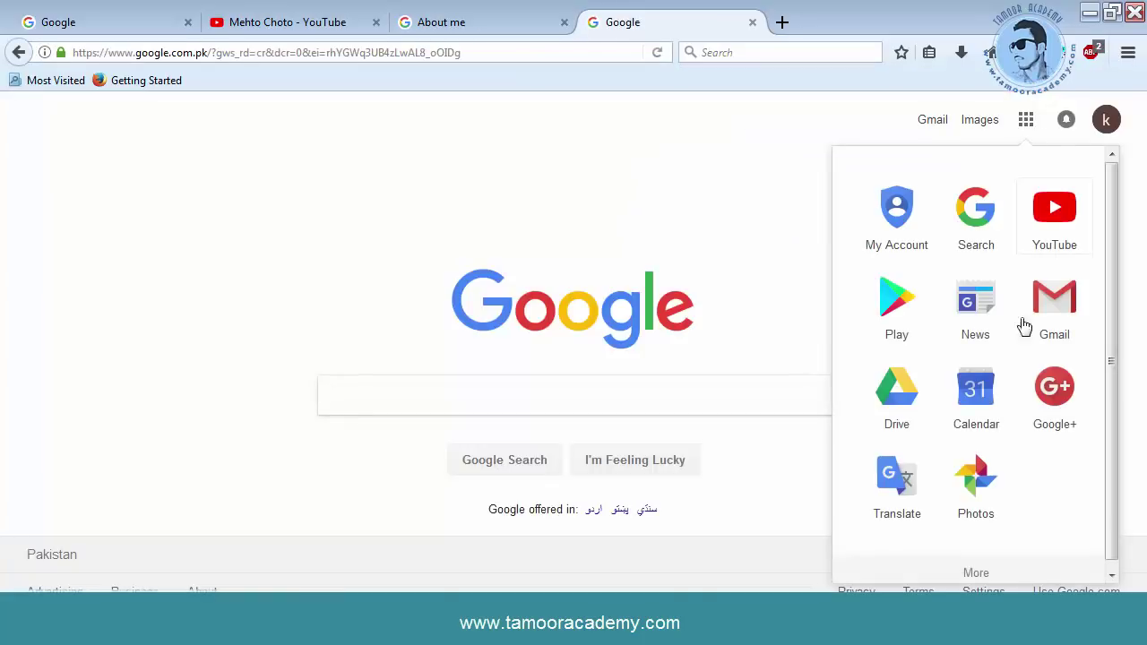
pyautogui.click(1054, 385)
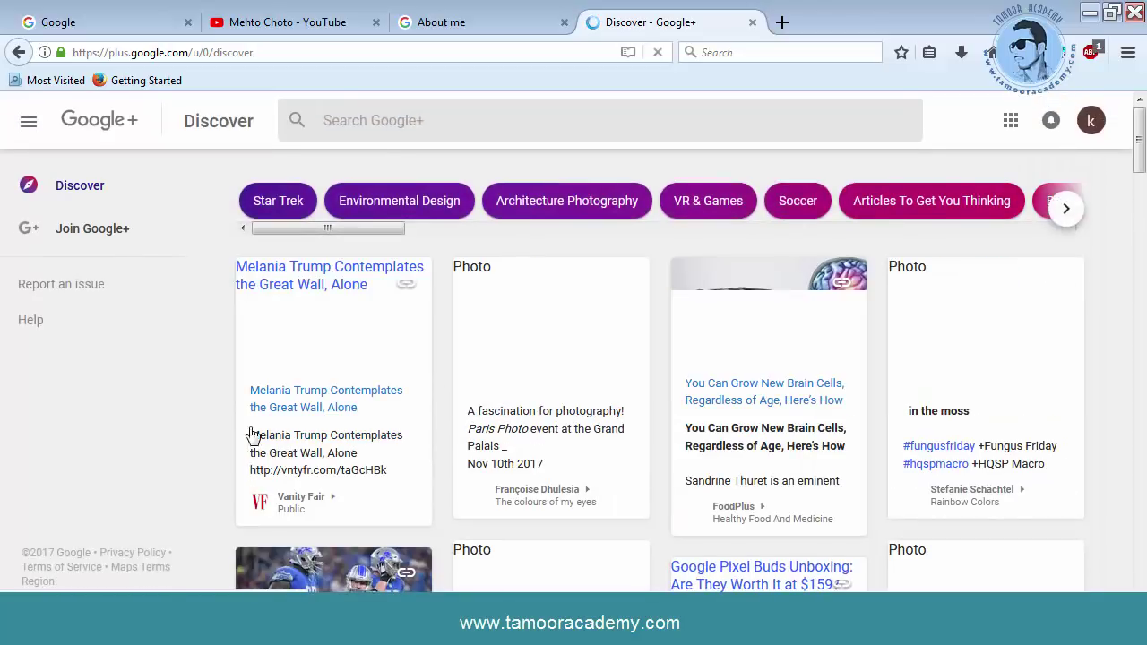
pyautogui.click(104, 237)
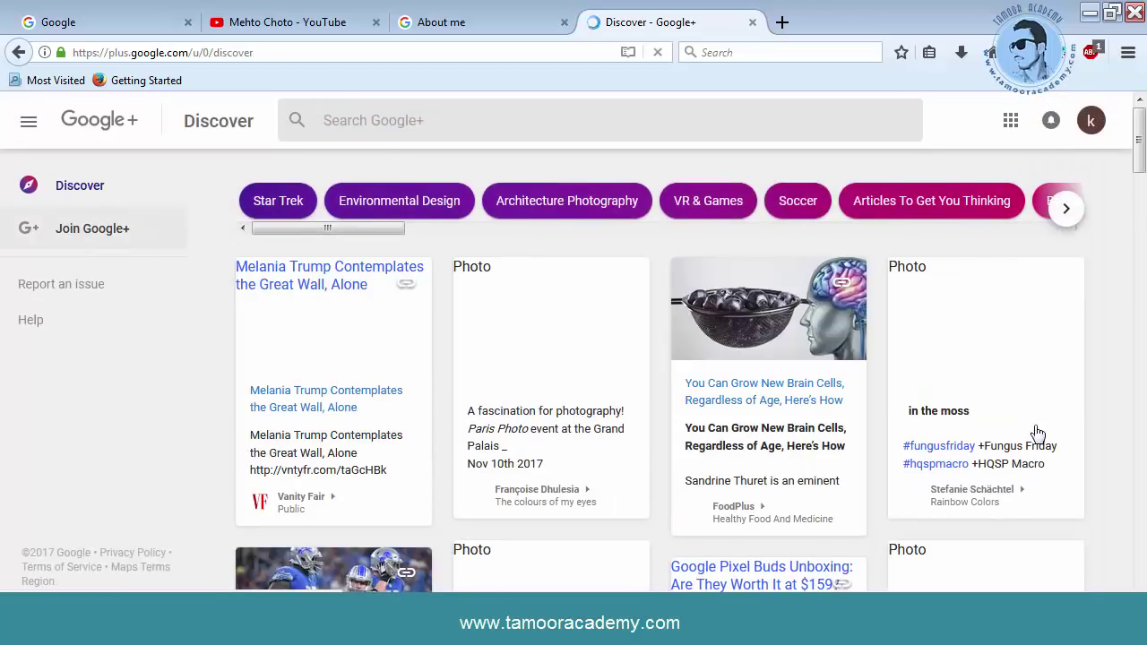
pyautogui.click(776, 392)
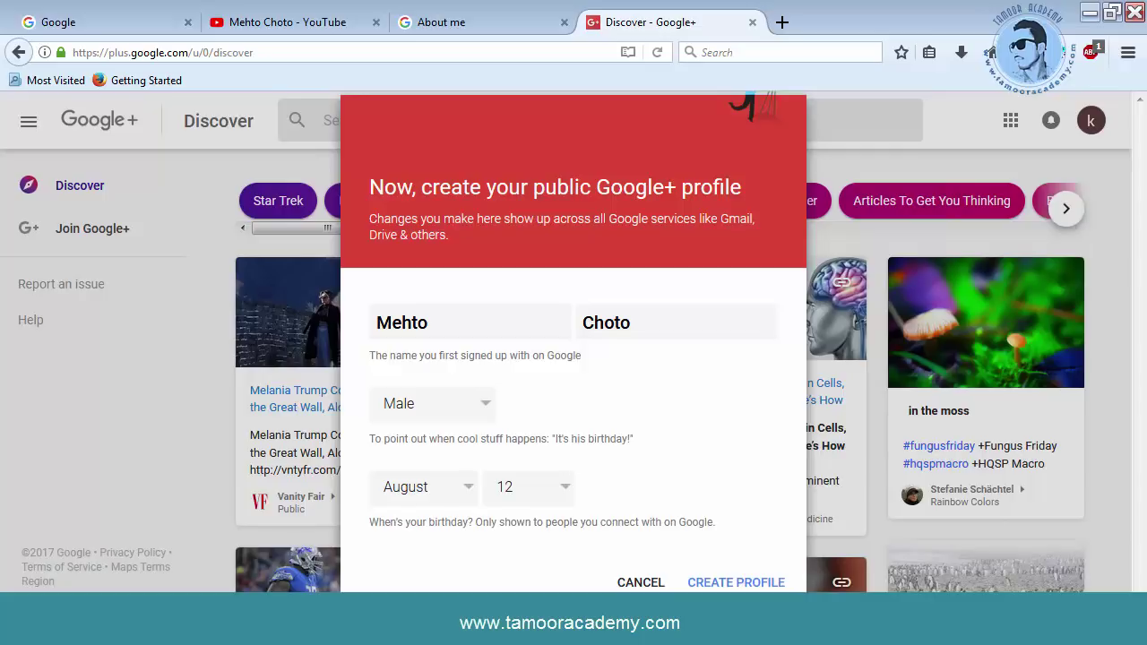
# Step: Create the Google+ profile with the Desktop 'social points' image as avatar, then open its profile page
pyautogui.click(737, 585)
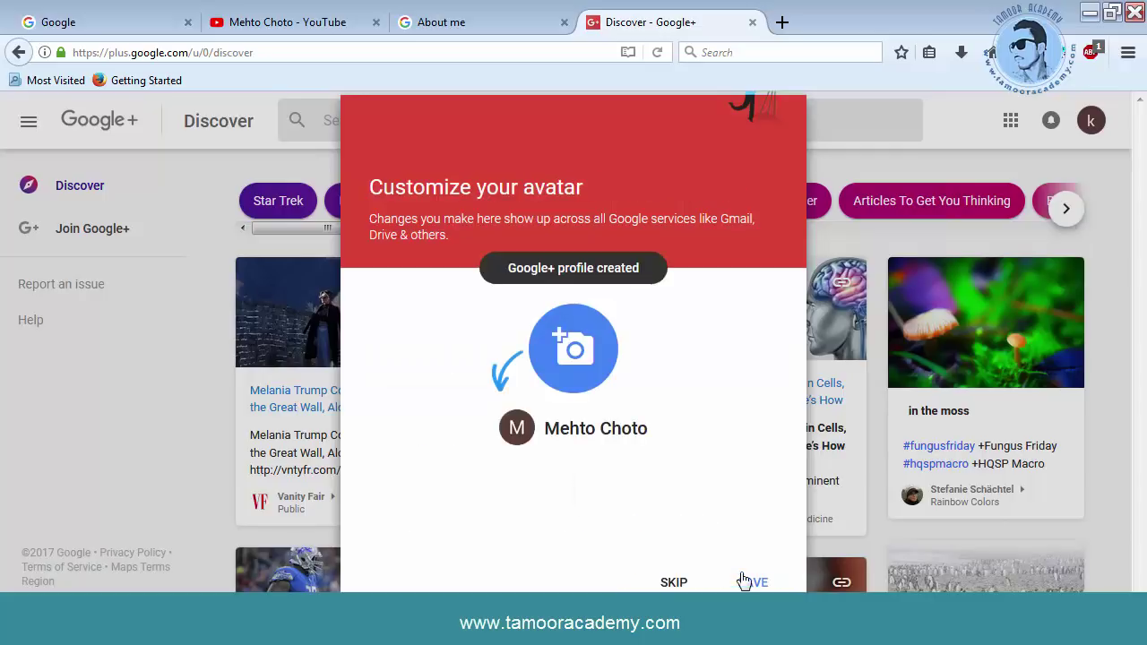
pyautogui.click(574, 360)
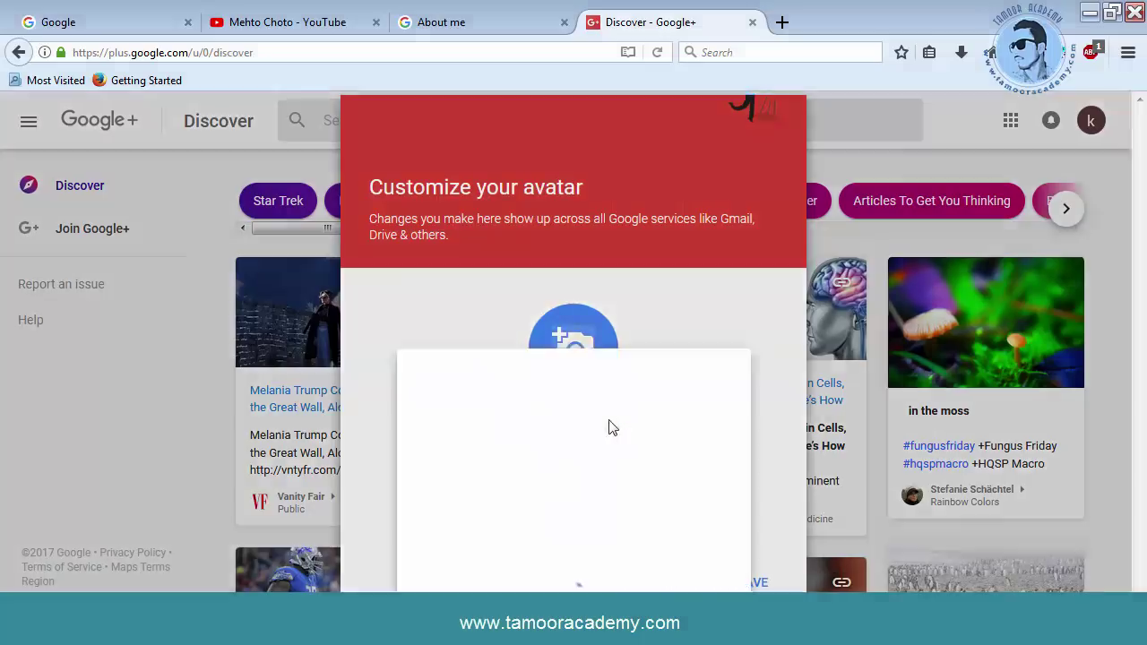
pyautogui.click(481, 247)
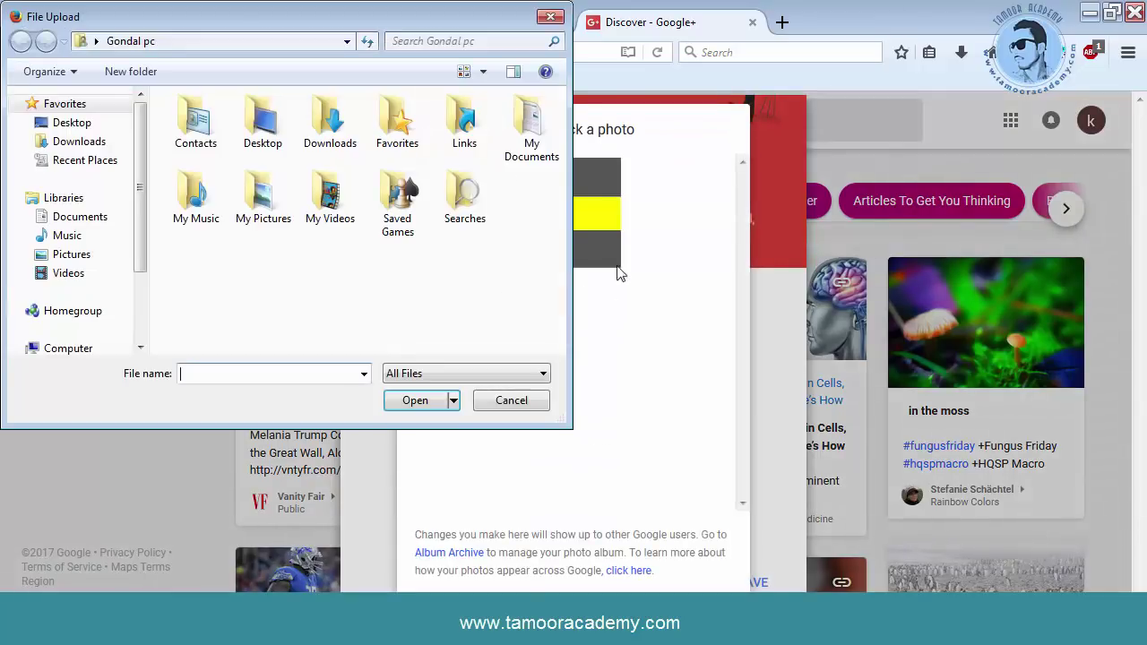
pyautogui.click(98, 122)
pyautogui.moveTo(558, 146); pyautogui.dragTo(545, 287)
pyautogui.click(284, 245)
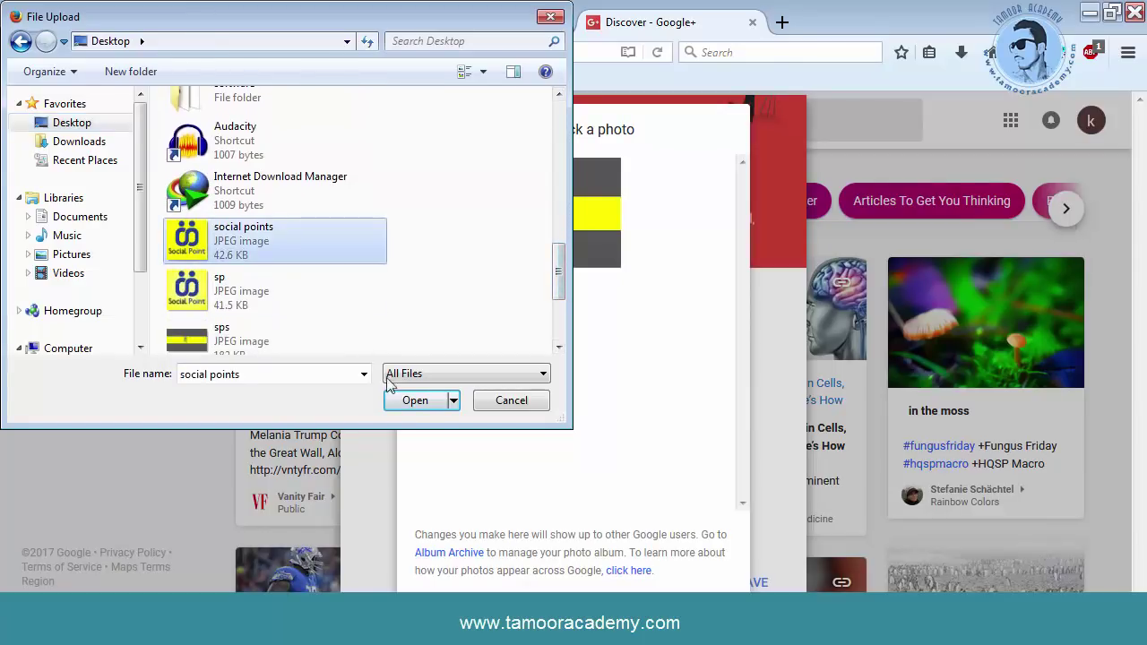
pyautogui.click(408, 403)
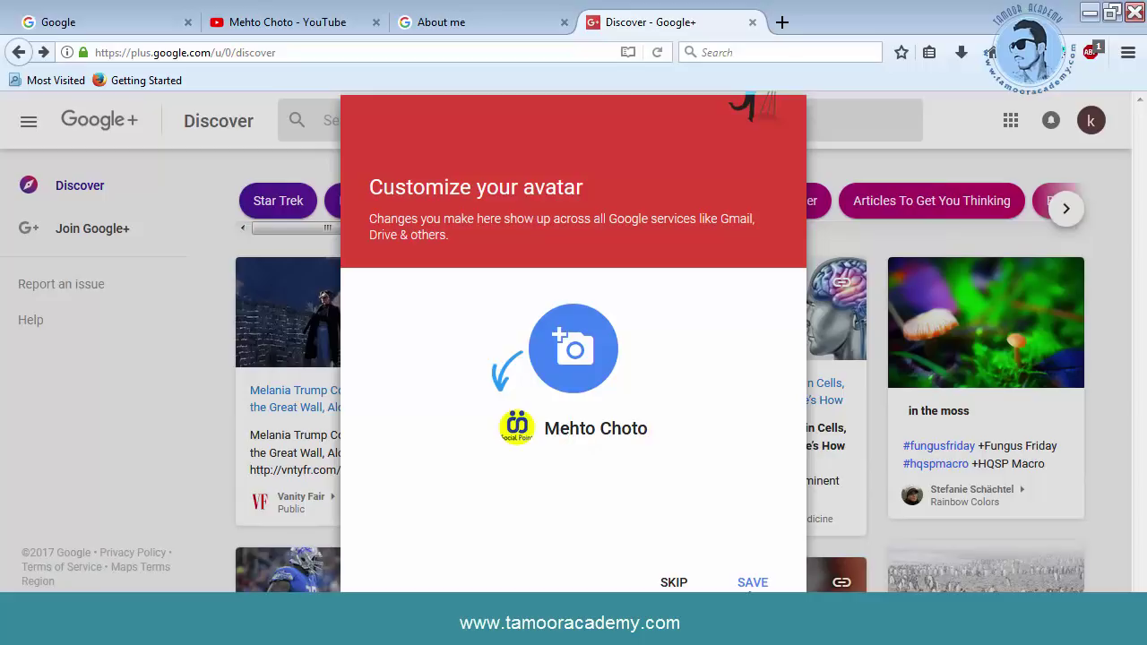
pyautogui.click(752, 583)
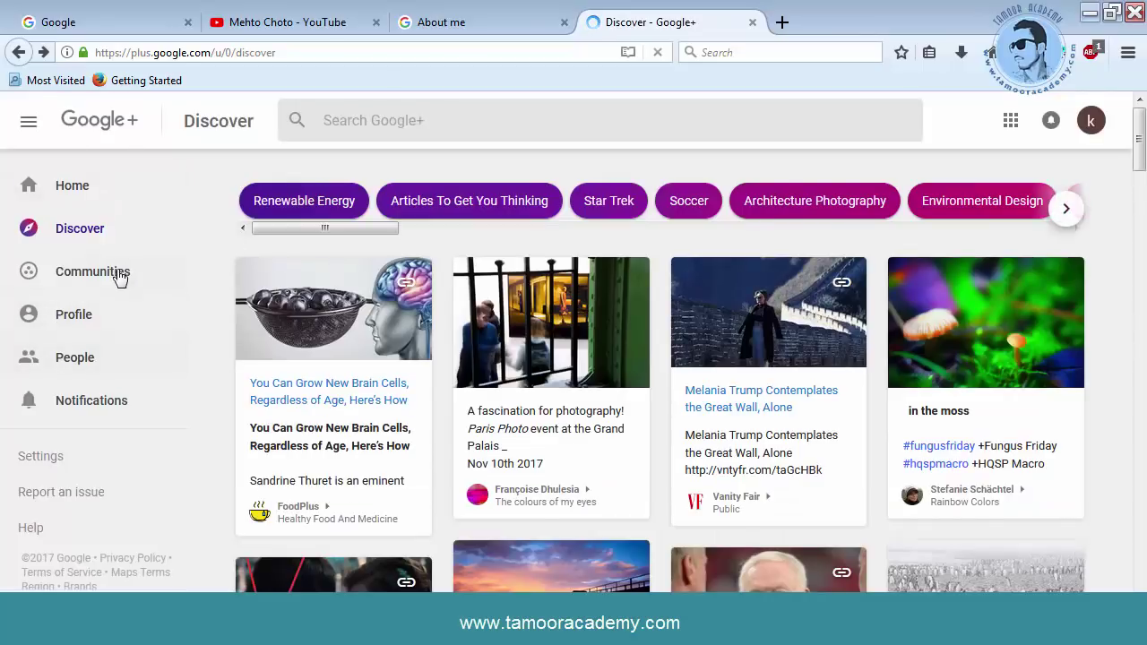
pyautogui.click(77, 315)
pyautogui.click(333, 51)
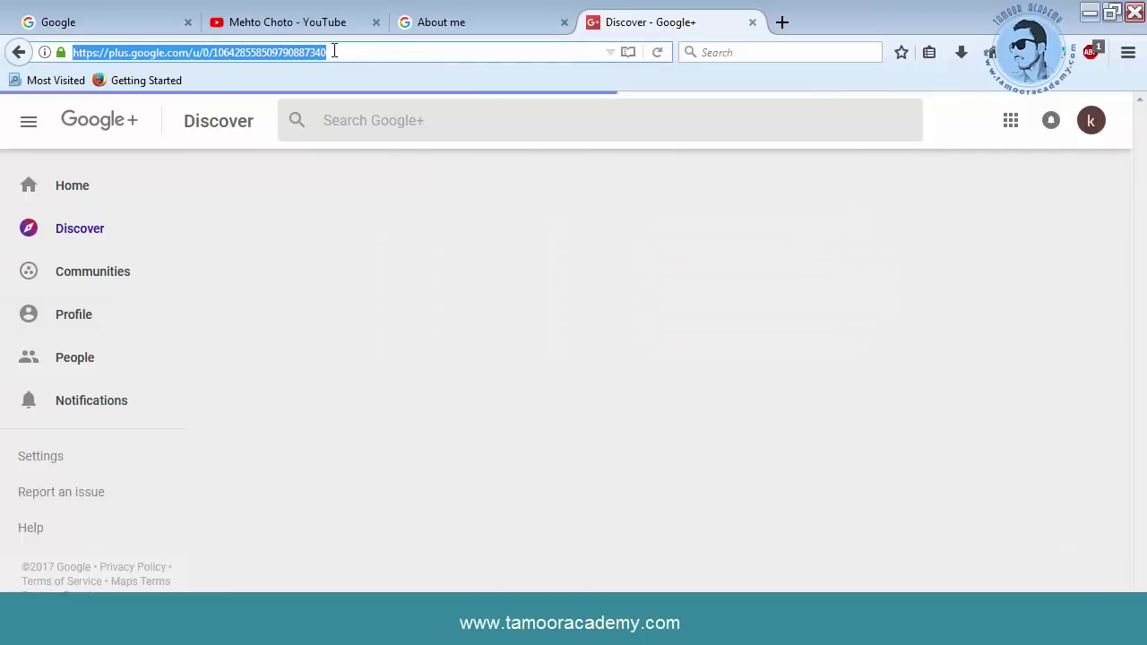
# Step: Copy the Google+ profile URL and return to the YouTube channel's About page
pyautogui.rightClick(318, 54)
pyautogui.click(361, 112)
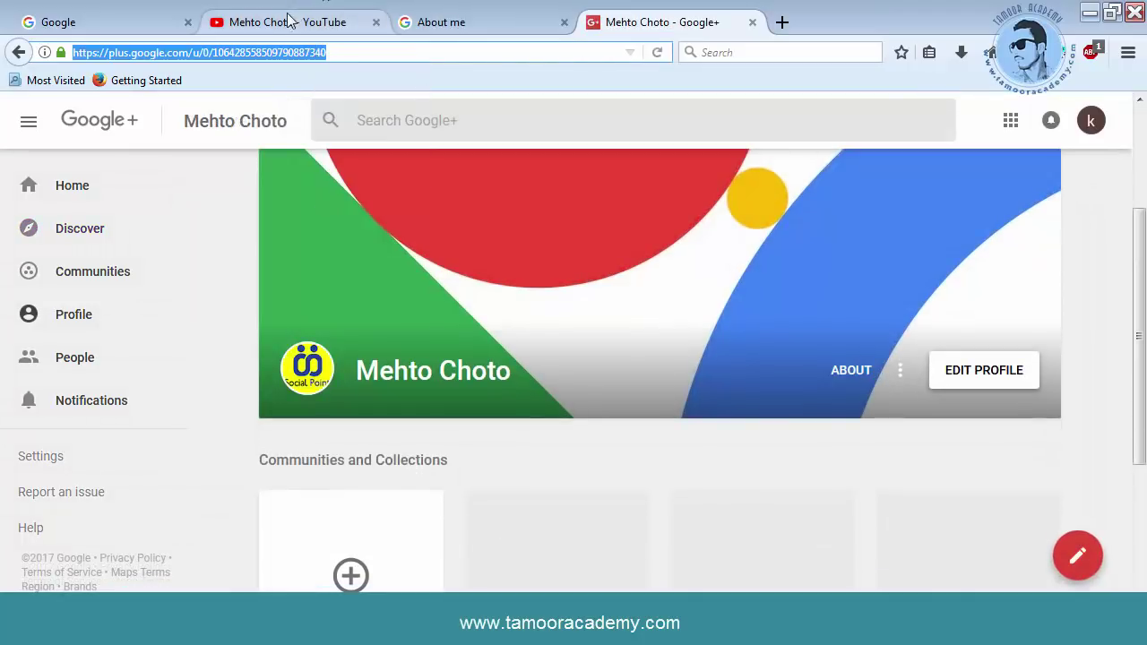
pyautogui.click(289, 24)
pyautogui.scroll(-3, 440, 427)
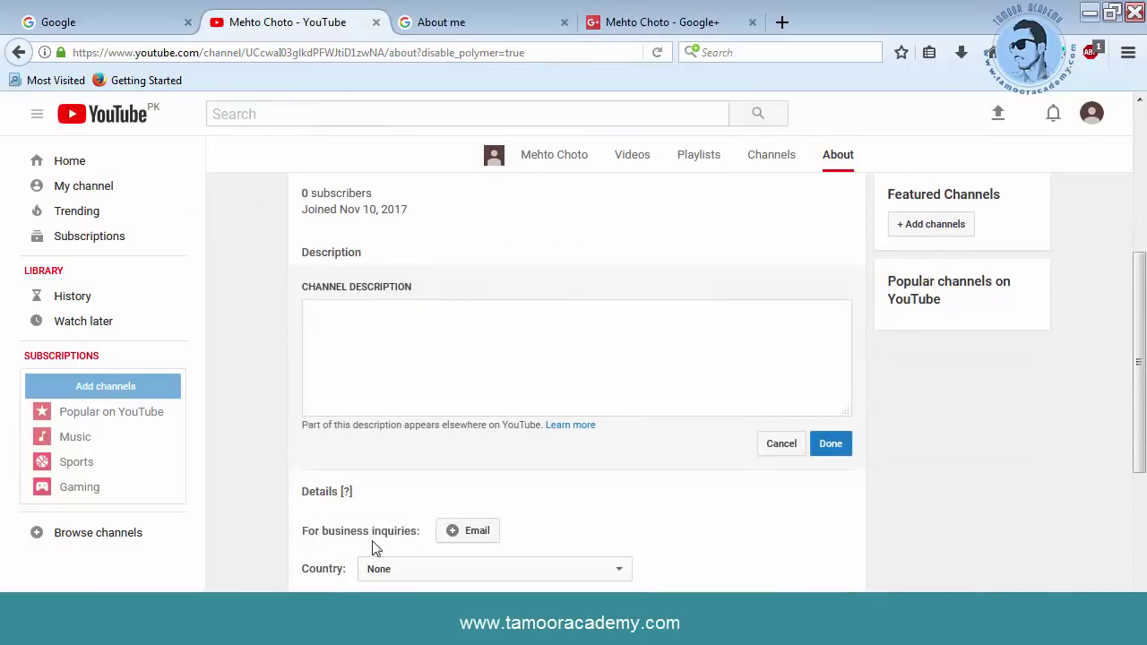
pyautogui.scroll(-3, 373, 537)
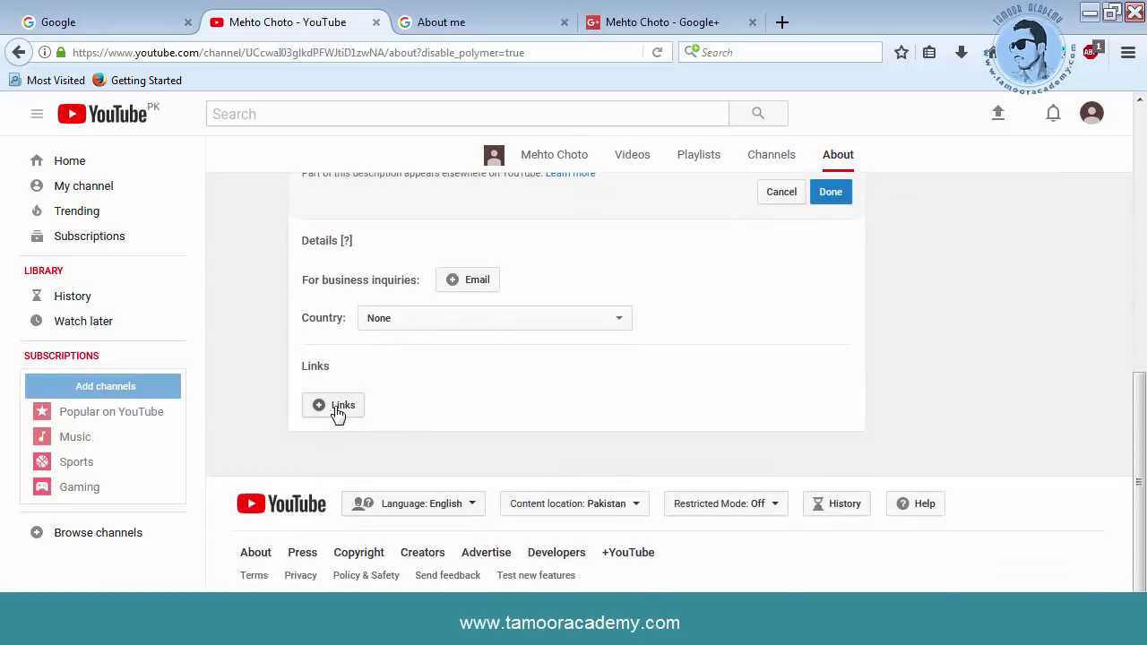
# Step: Add a custom link titled 'Googl Plus' with the pasted Google+ profile URL and save it
pyautogui.click(338, 411)
pyautogui.click(343, 465)
pyautogui.click(392, 470)
pyautogui.write('Googl Plus')
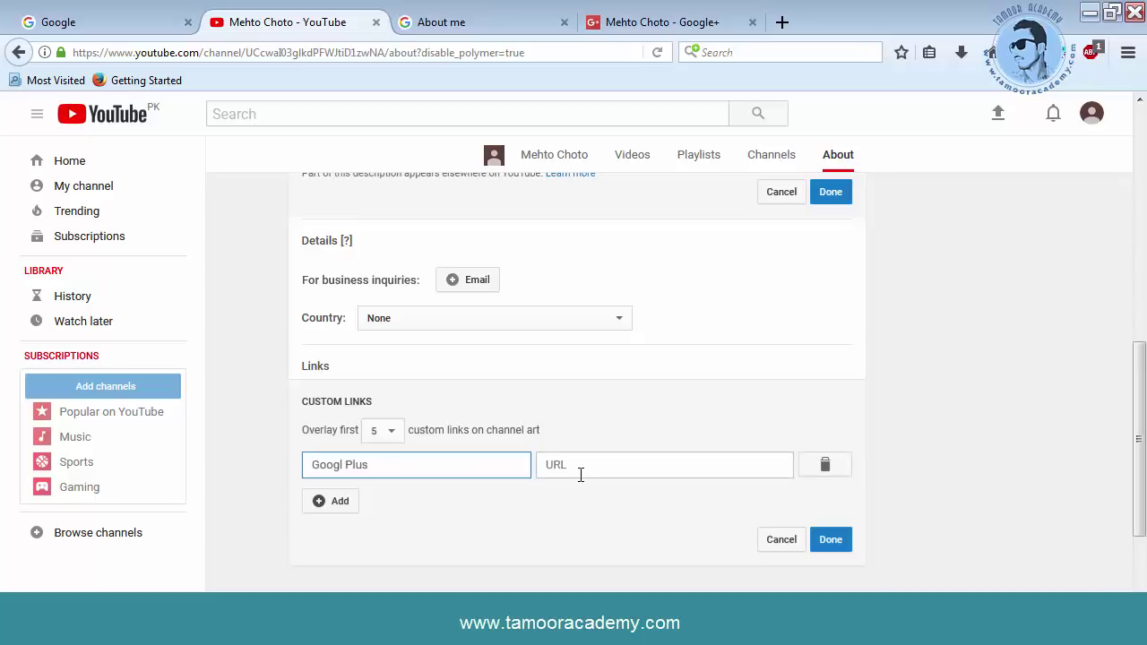
pyautogui.click(581, 471)
pyautogui.rightClick(580, 472)
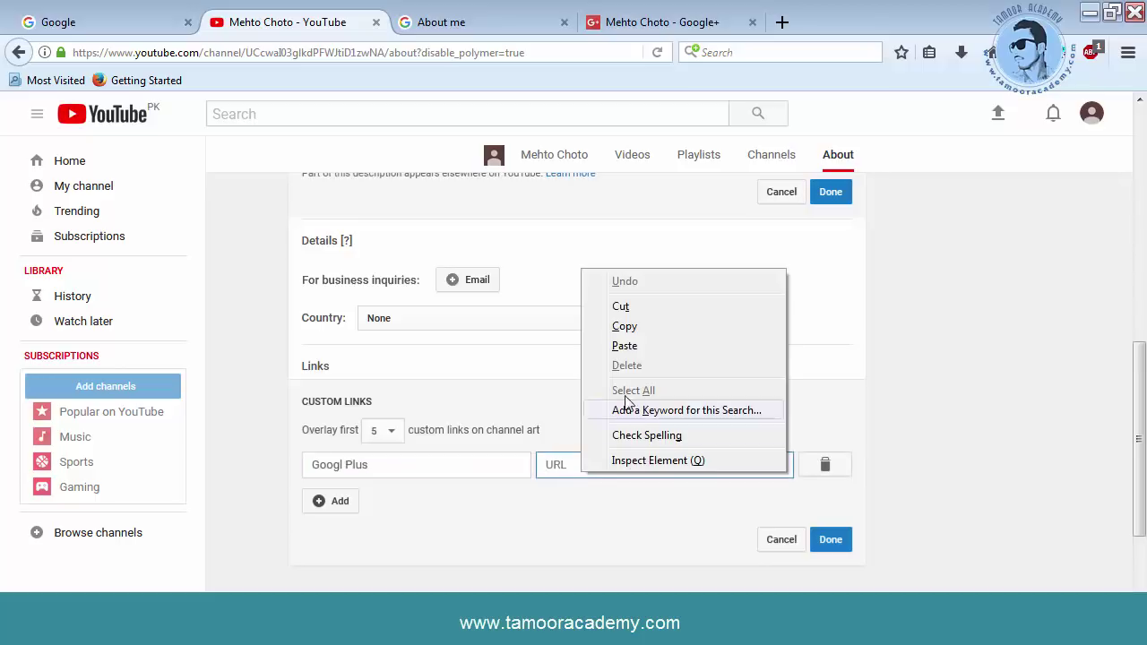
pyautogui.click(638, 352)
pyautogui.click(823, 544)
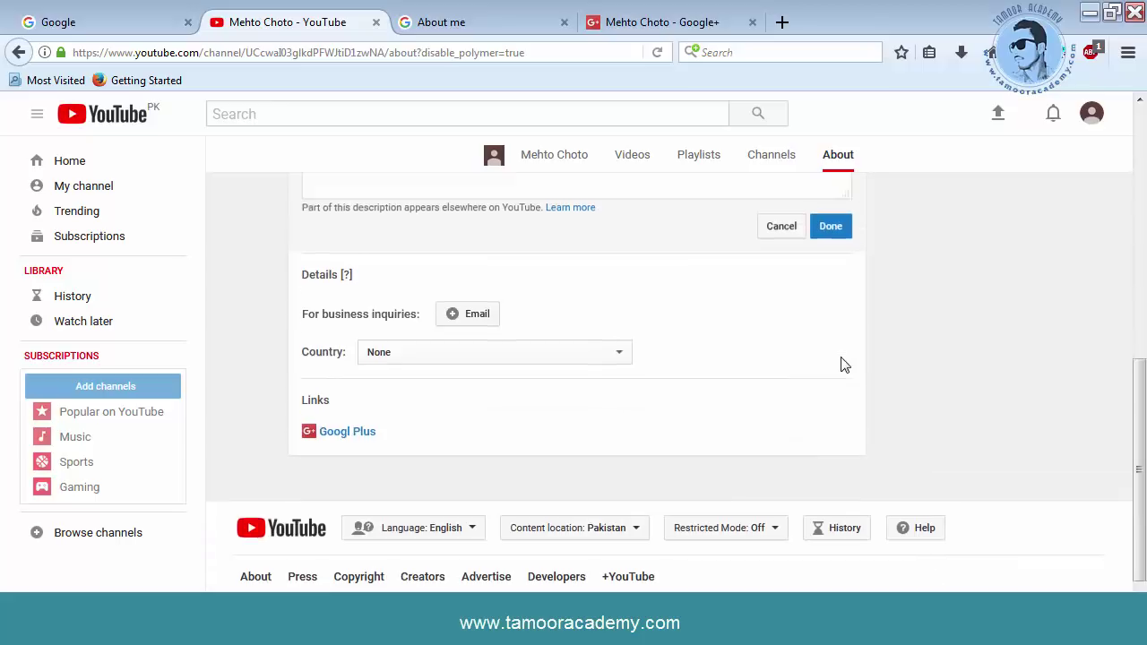
pyautogui.scroll(3, 940, 359)
pyautogui.scroll(3, 940, 358)
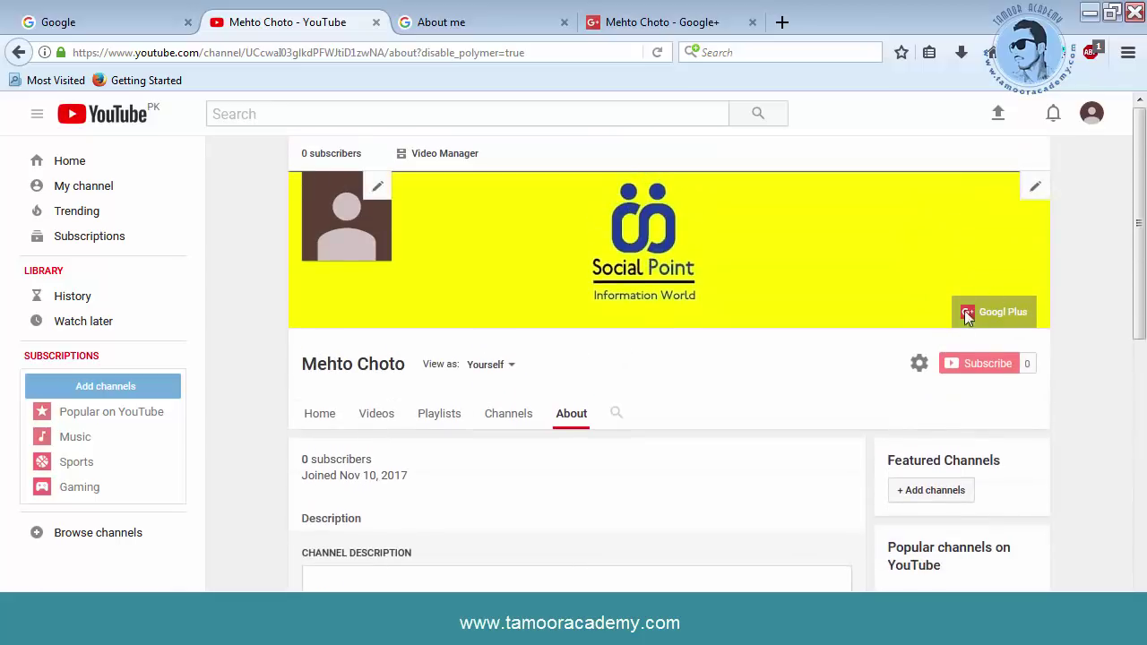
# Step: Add a Popular uploads section to the channel's Home page
pyautogui.scroll(-4, 599, 412)
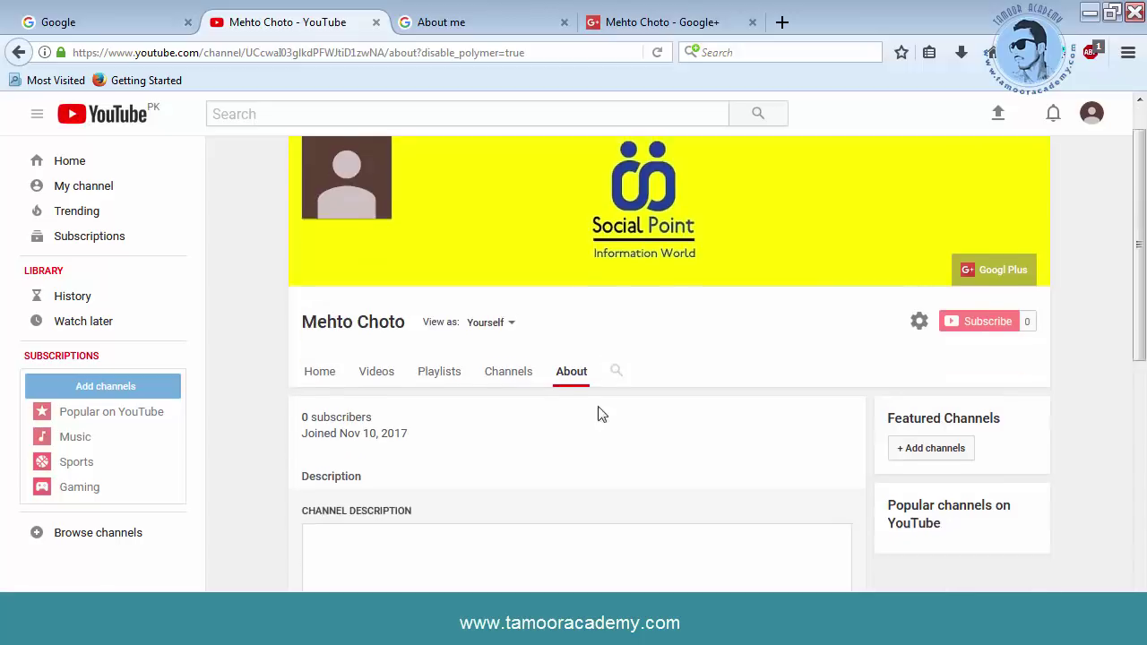
pyautogui.scroll(4, 520, 335)
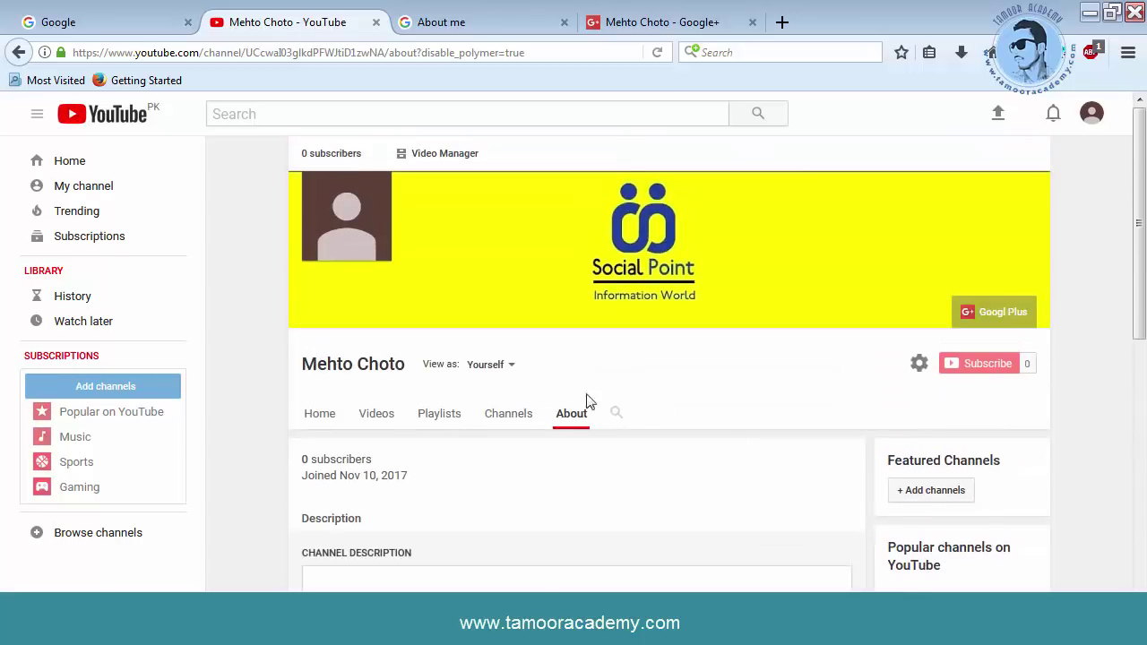
pyautogui.click(332, 423)
pyautogui.scroll(-3, 627, 403)
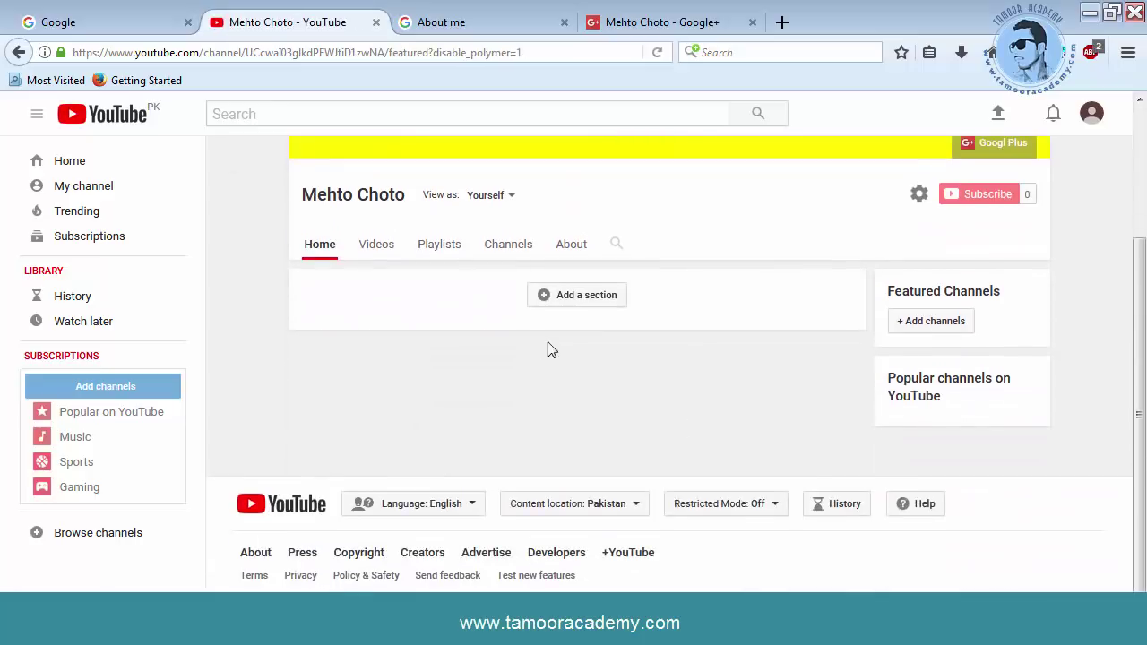
pyautogui.click(579, 301)
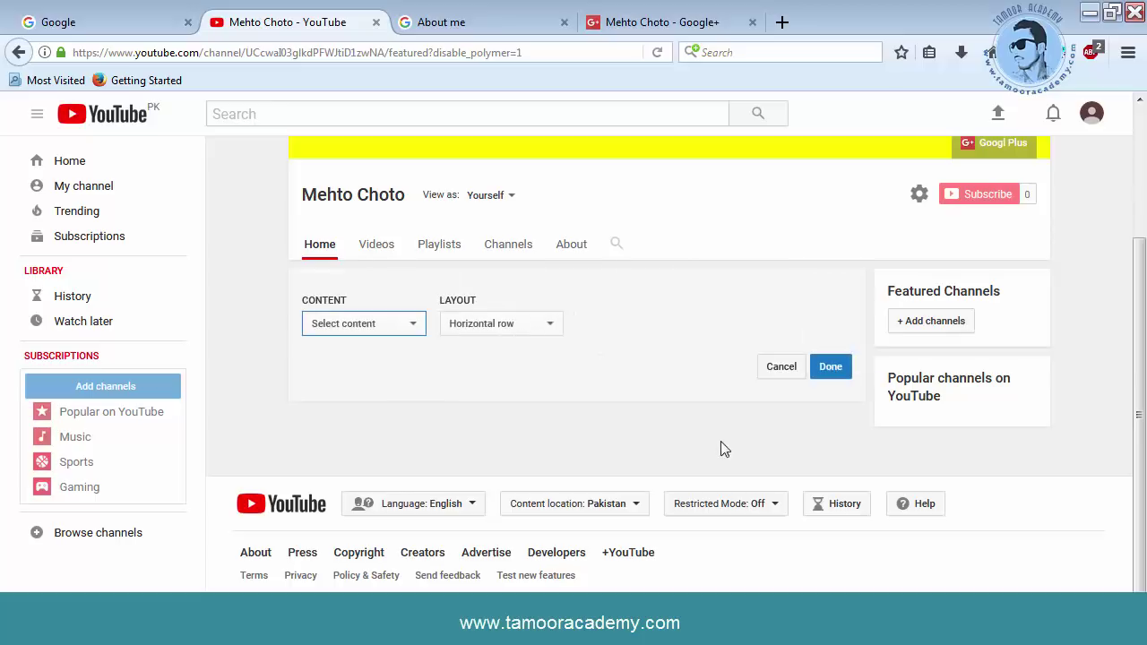
pyautogui.click(410, 327)
pyautogui.click(365, 393)
pyautogui.click(829, 368)
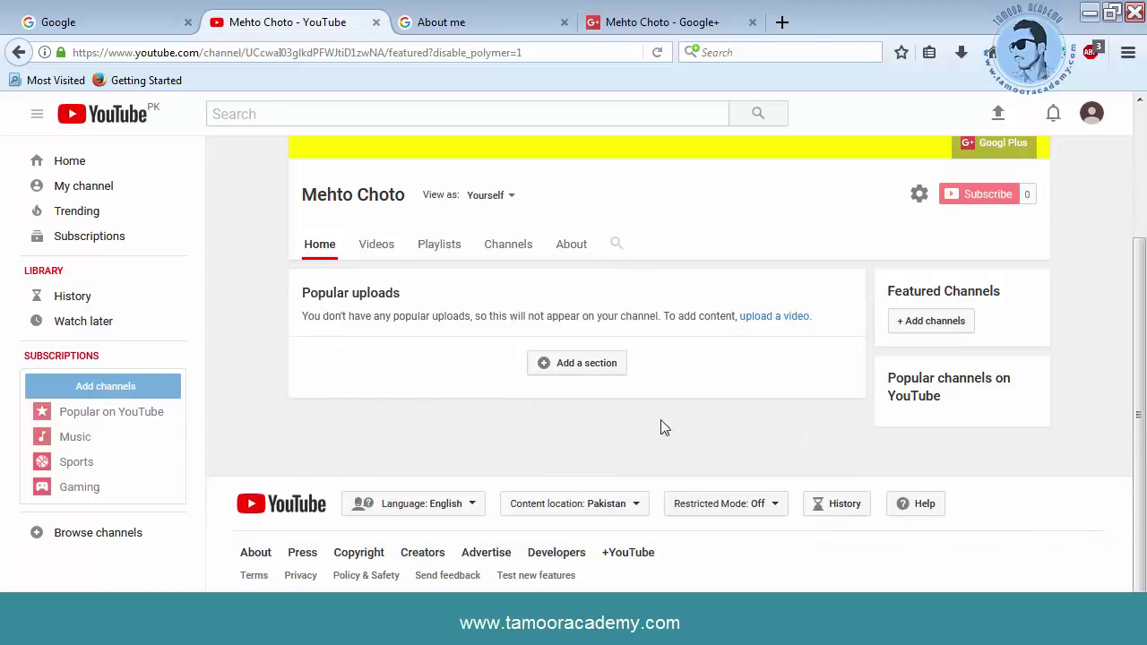
# Step: Add a second Home page section showing Uploads
pyautogui.click(545, 369)
pyautogui.click(391, 400)
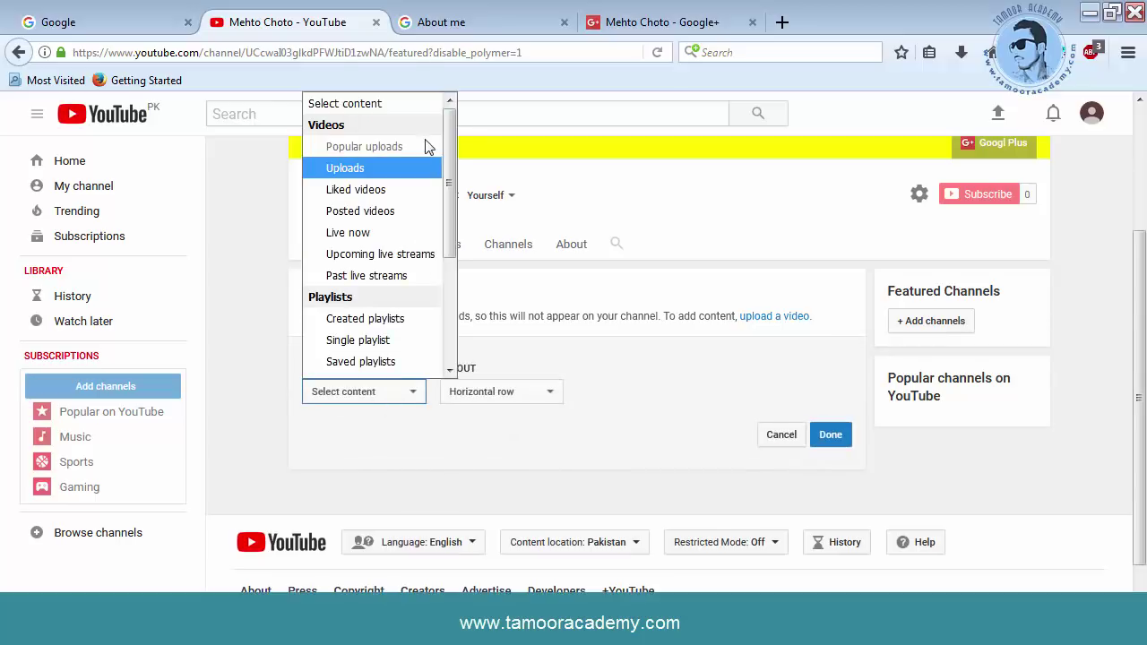
pyautogui.click(383, 167)
pyautogui.click(828, 439)
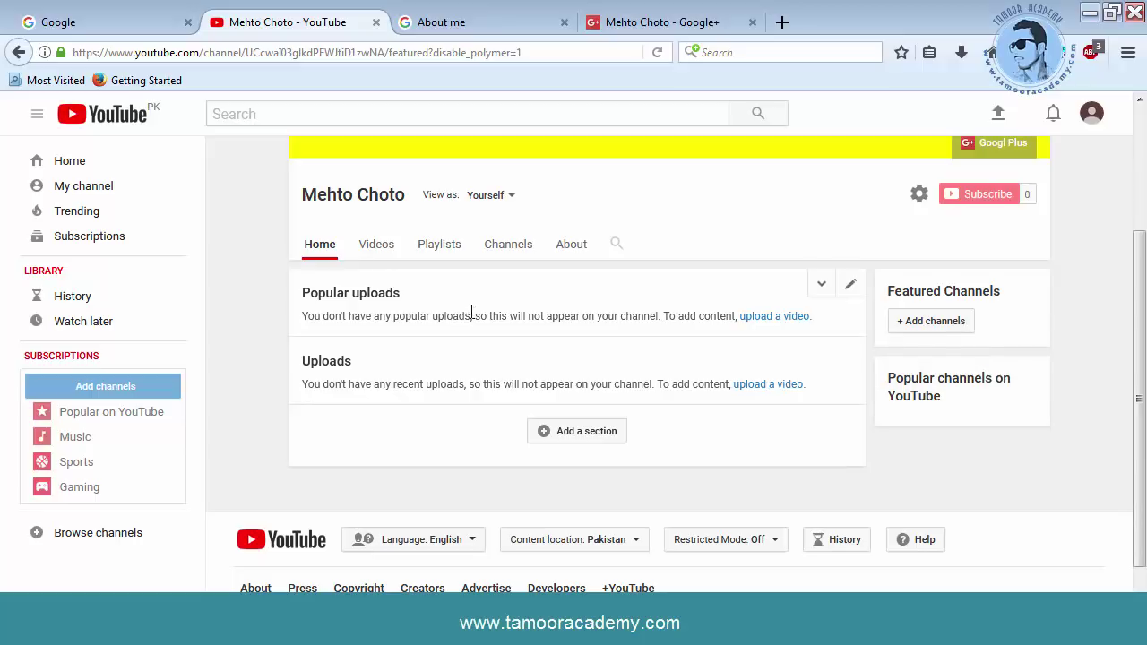
pyautogui.scroll(3, 464, 332)
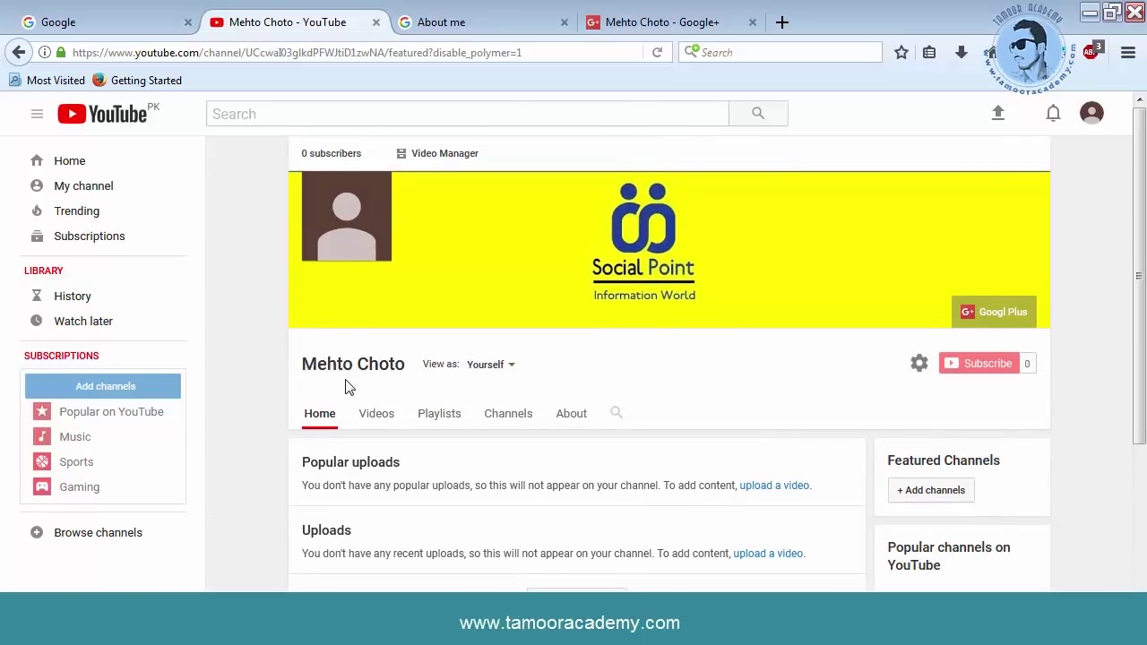
# Step: Preview the channel as a returning subscriber, then open the account menu at the page top
pyautogui.click(508, 367)
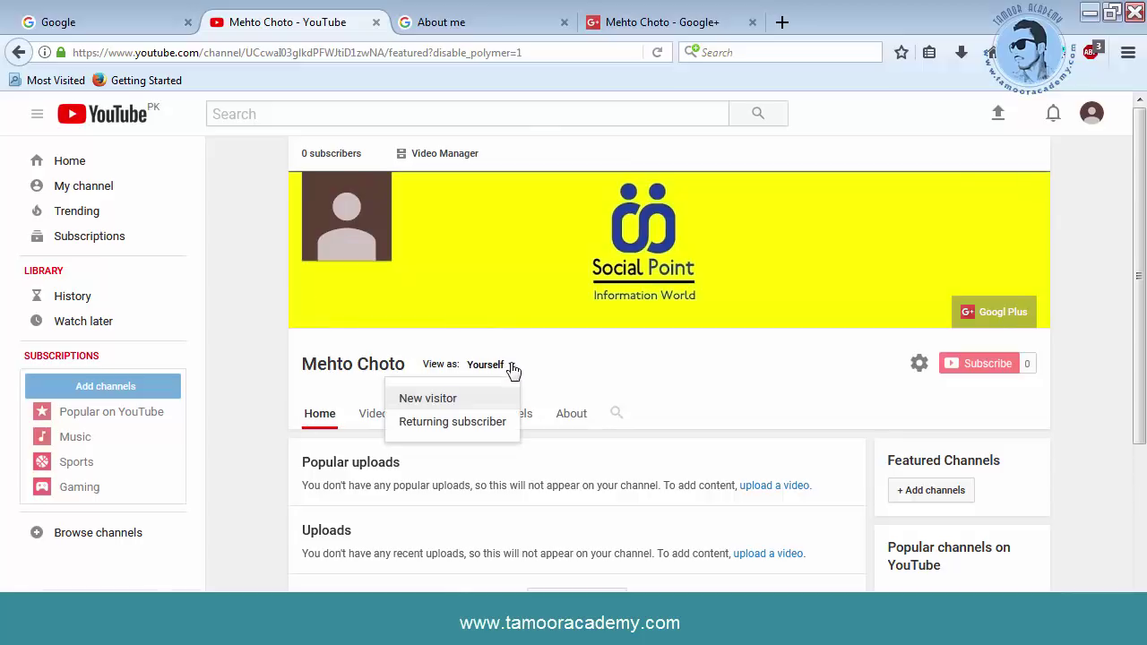
pyautogui.click(438, 423)
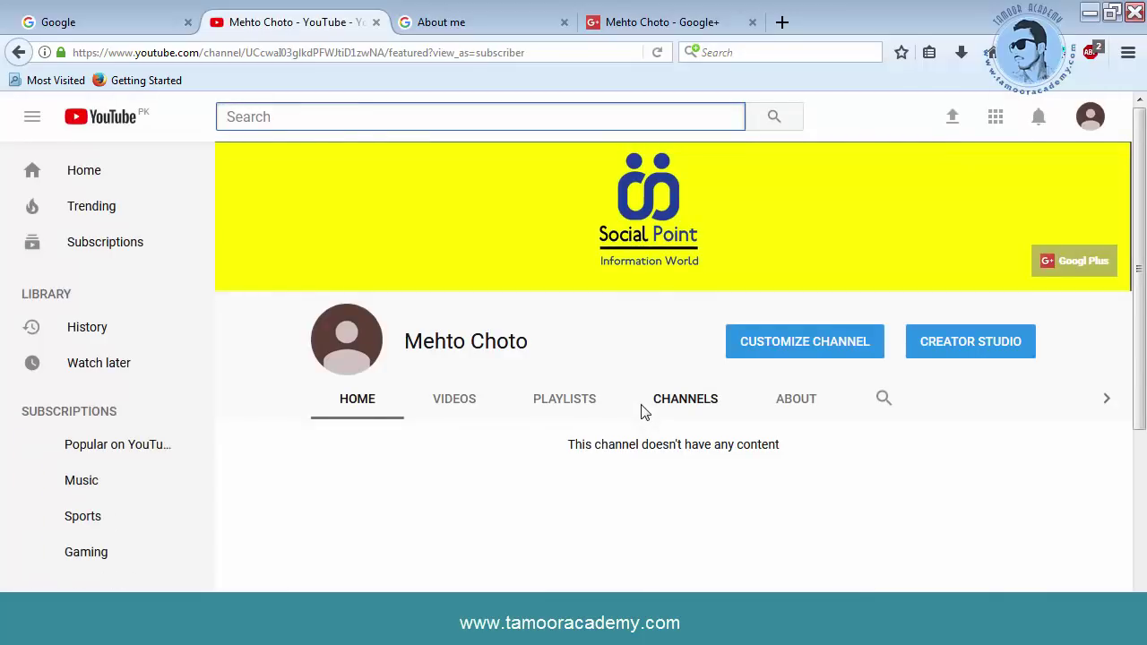
pyautogui.scroll(-2, 657, 487)
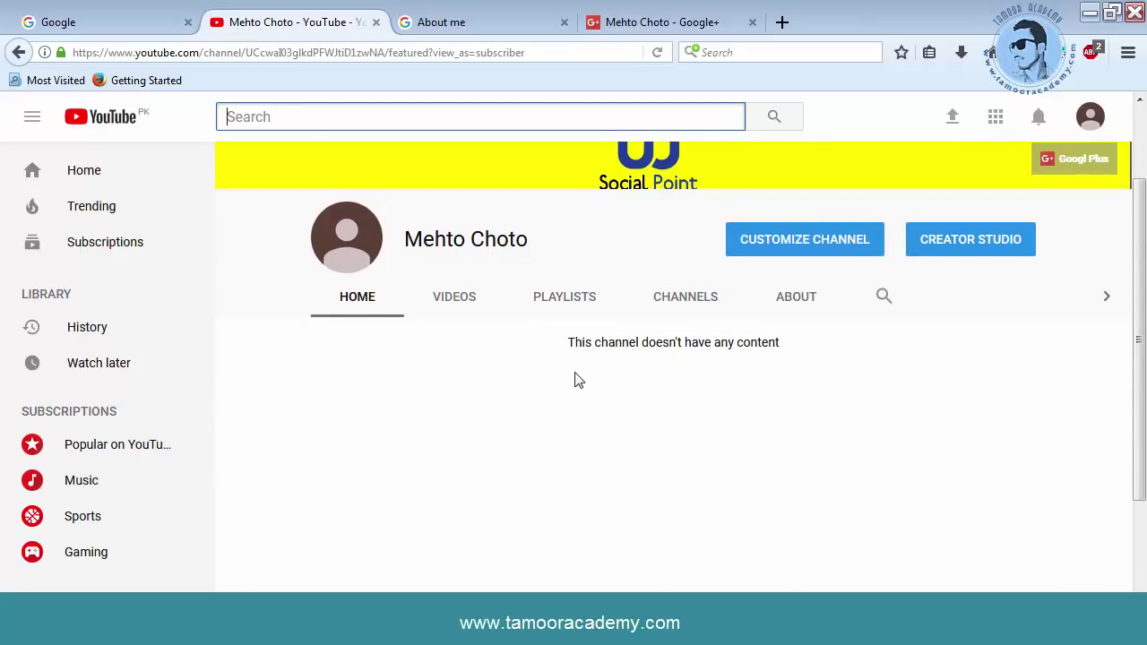
pyautogui.scroll(-2, 489, 351)
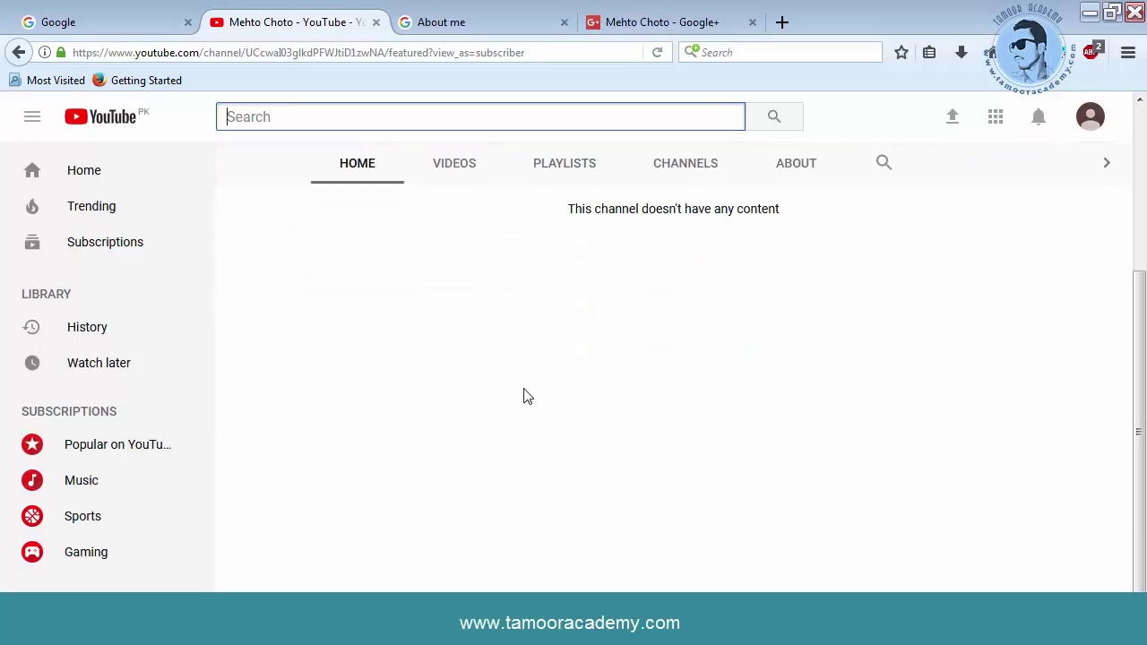
pyautogui.scroll(5, 527, 396)
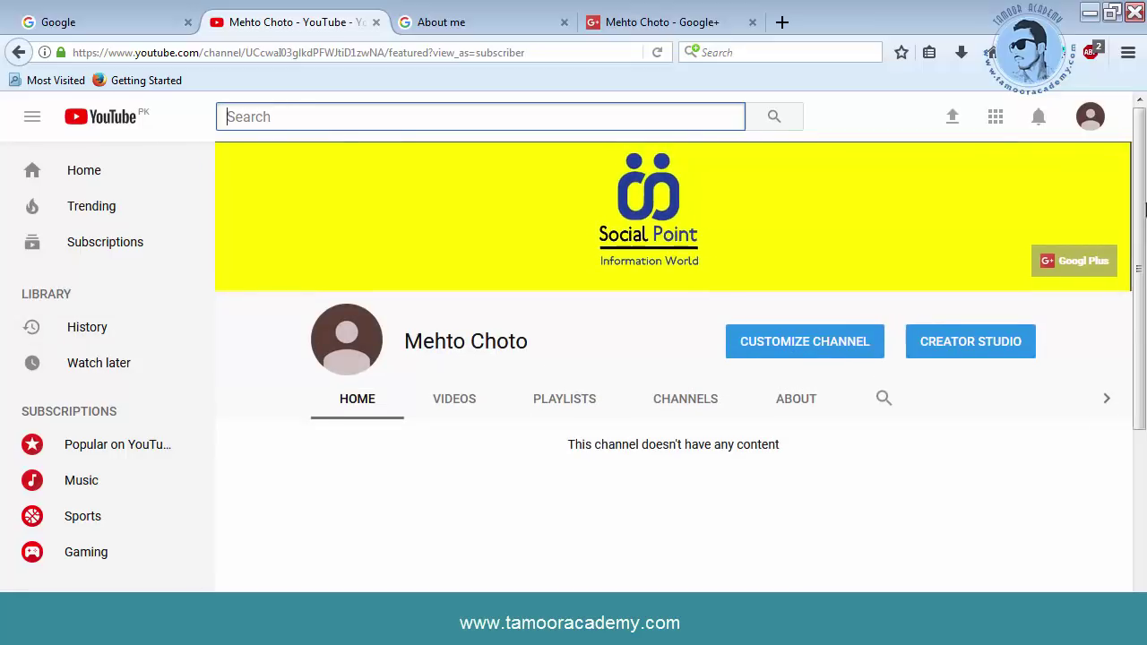
pyautogui.click(1091, 119)
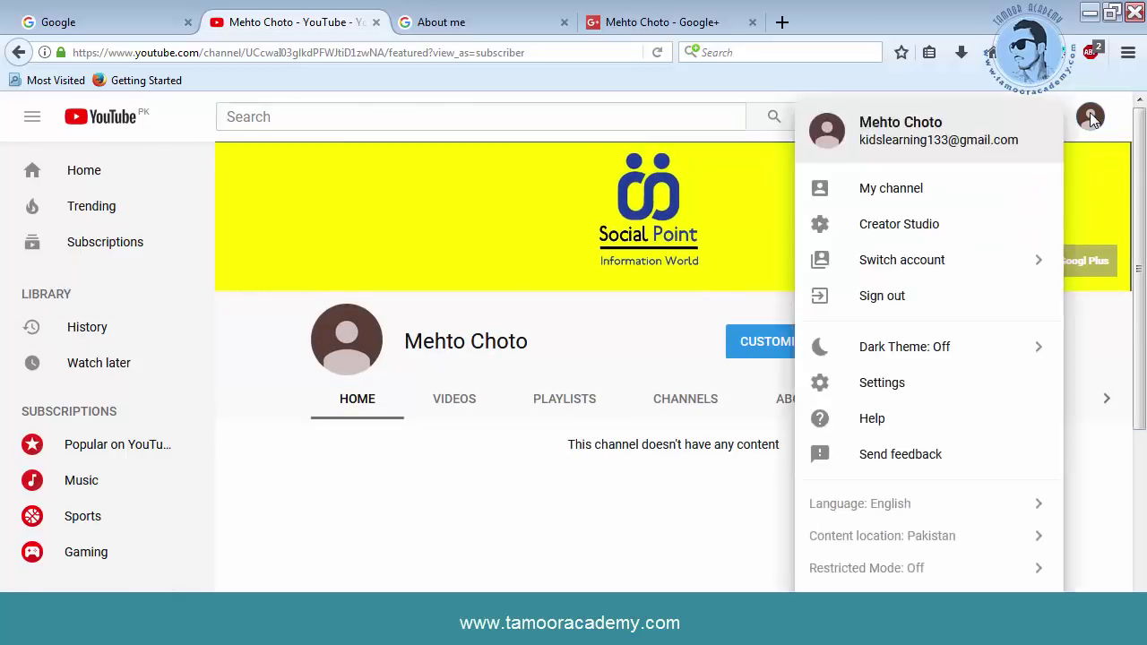
pyautogui.click(922, 227)
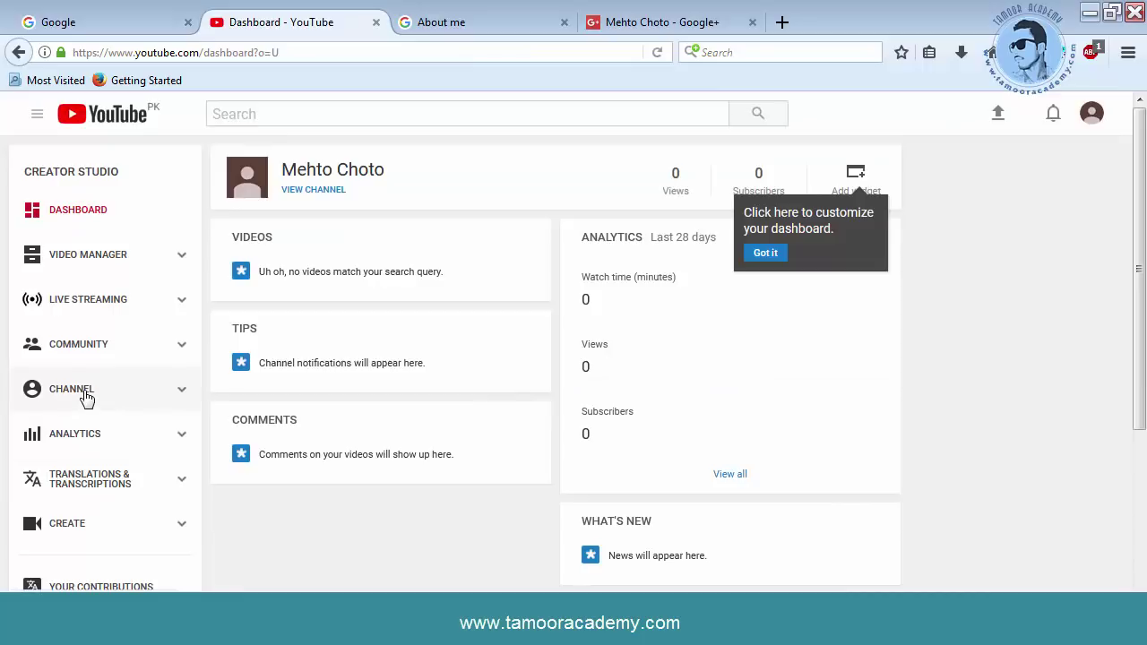
pyautogui.click(87, 398)
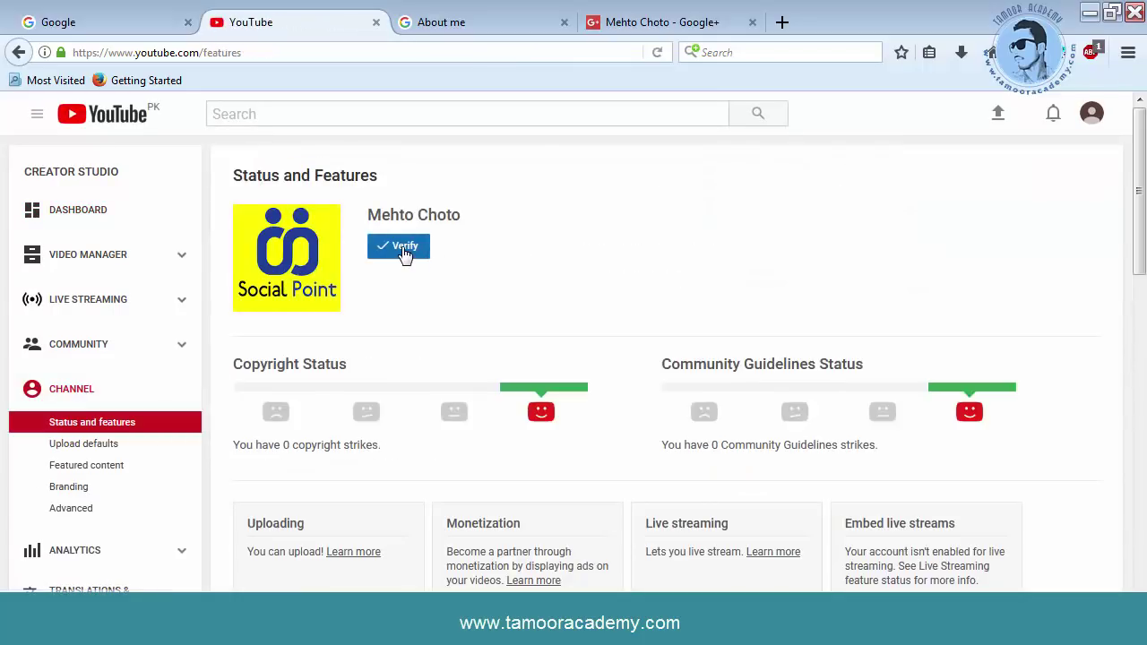
pyautogui.click(404, 249)
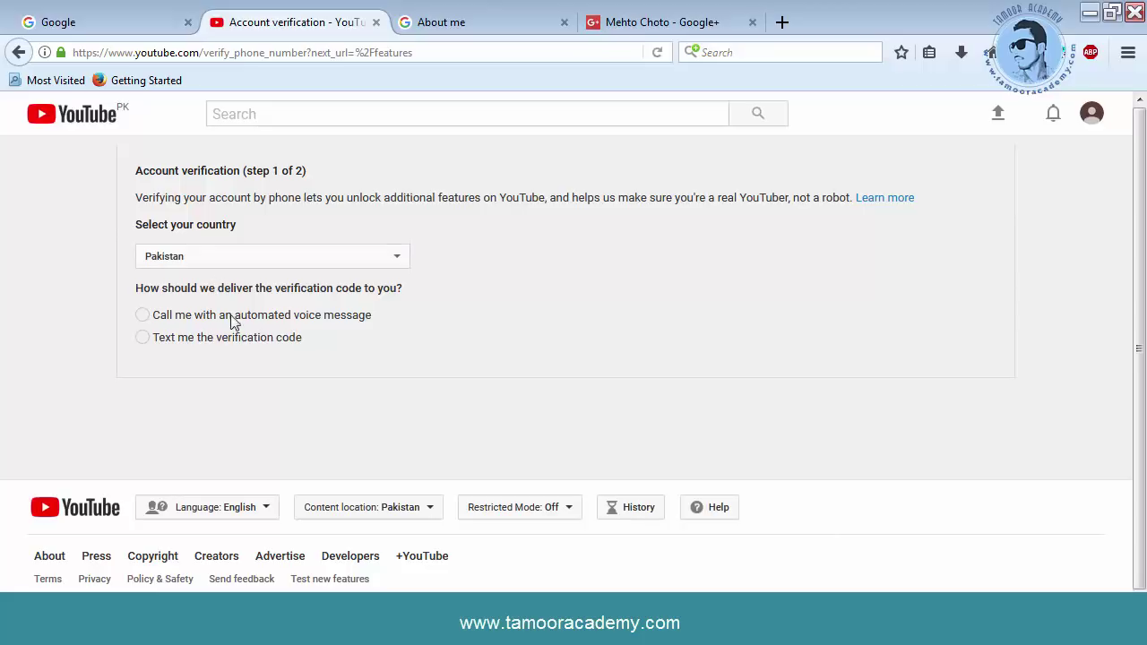
# Step: Verify the account via text message using the phone number and 6-digit code, then continue
pyautogui.click(185, 340)
pyautogui.click(257, 452)
pyautogui.press('Return')
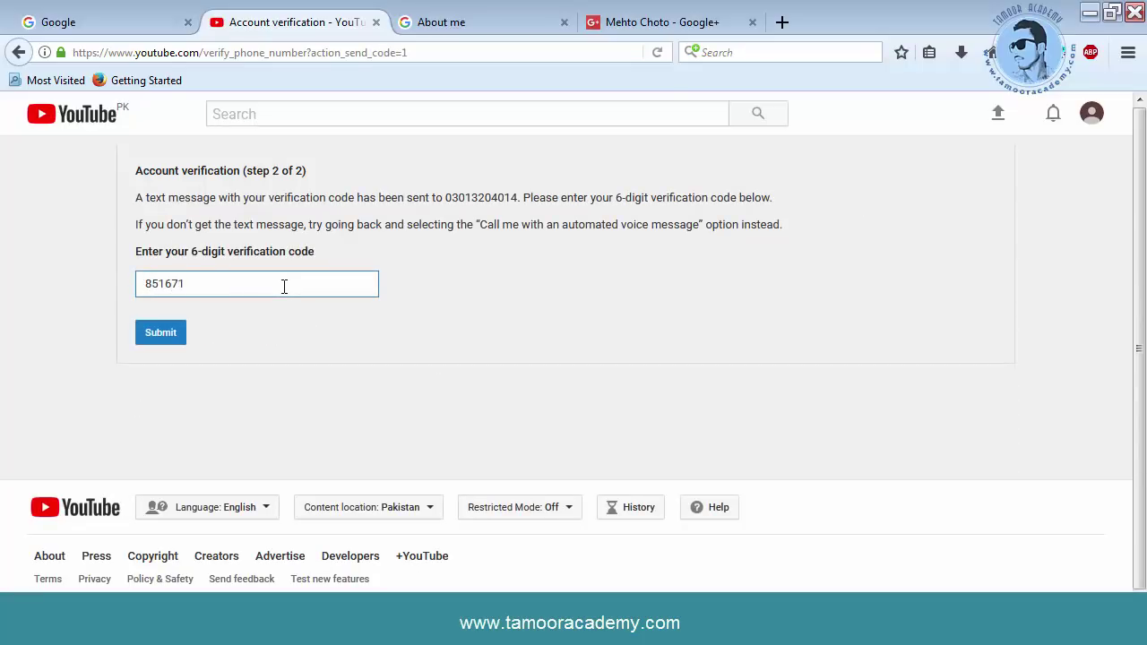
pyautogui.click(171, 338)
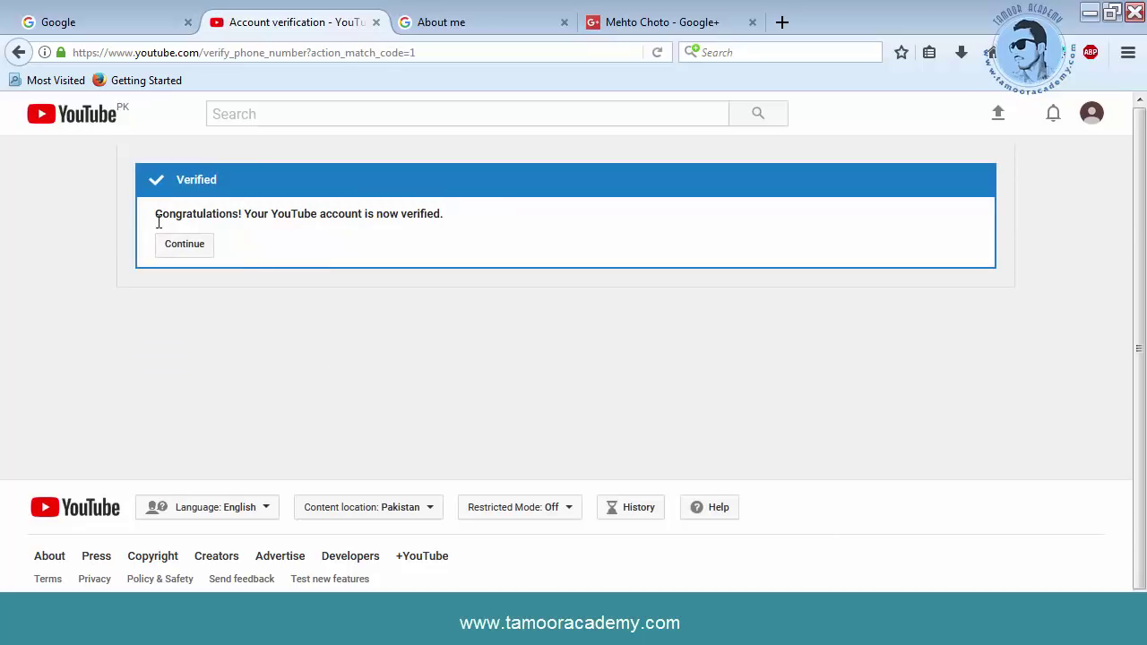
pyautogui.click(175, 253)
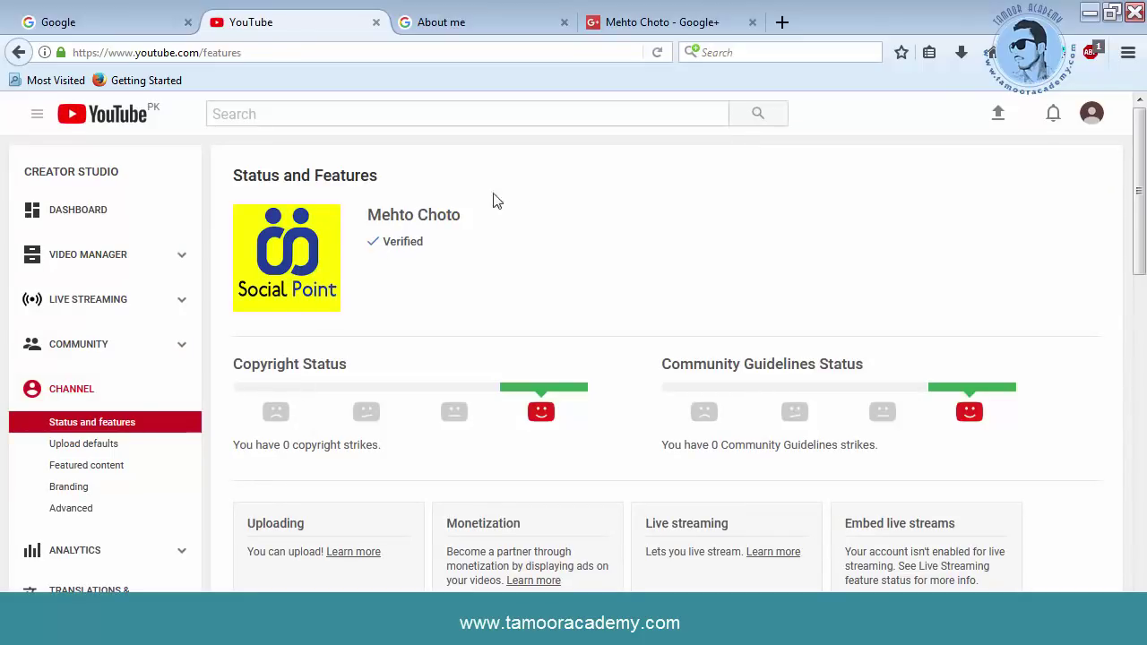
# Step: Open the Monetization application page from the Monetization feature card's Enable button
pyautogui.scroll(-4, 825, 394)
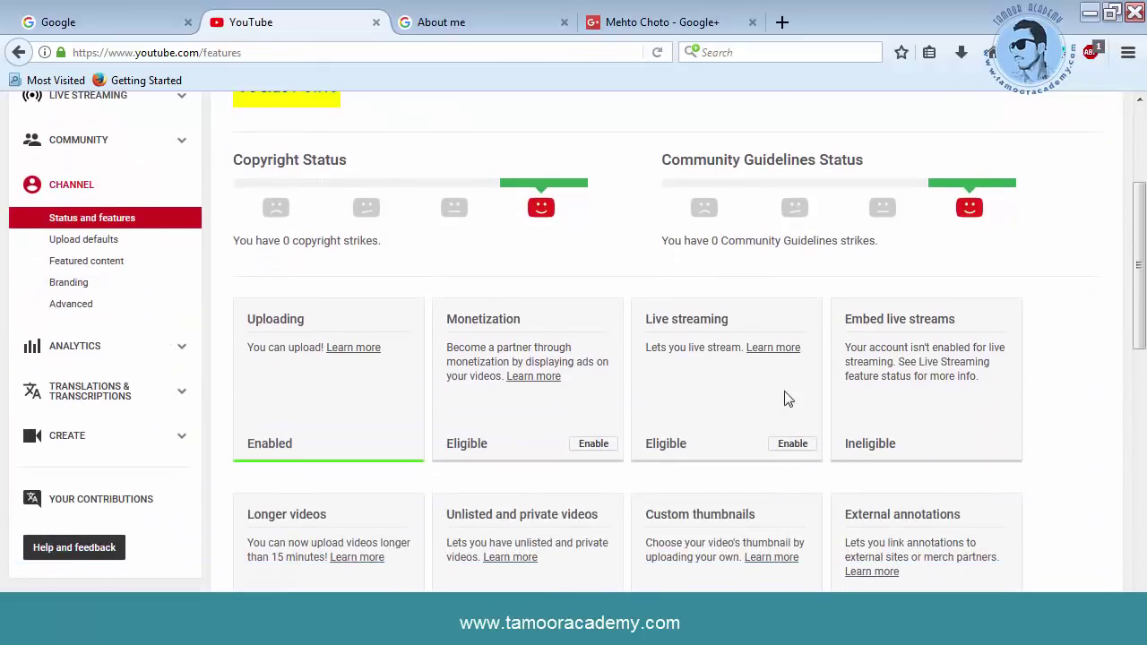
pyautogui.scroll(-4, 779, 403)
pyautogui.scroll(-4, 696, 438)
pyautogui.scroll(7, 607, 384)
pyautogui.scroll(4, 829, 491)
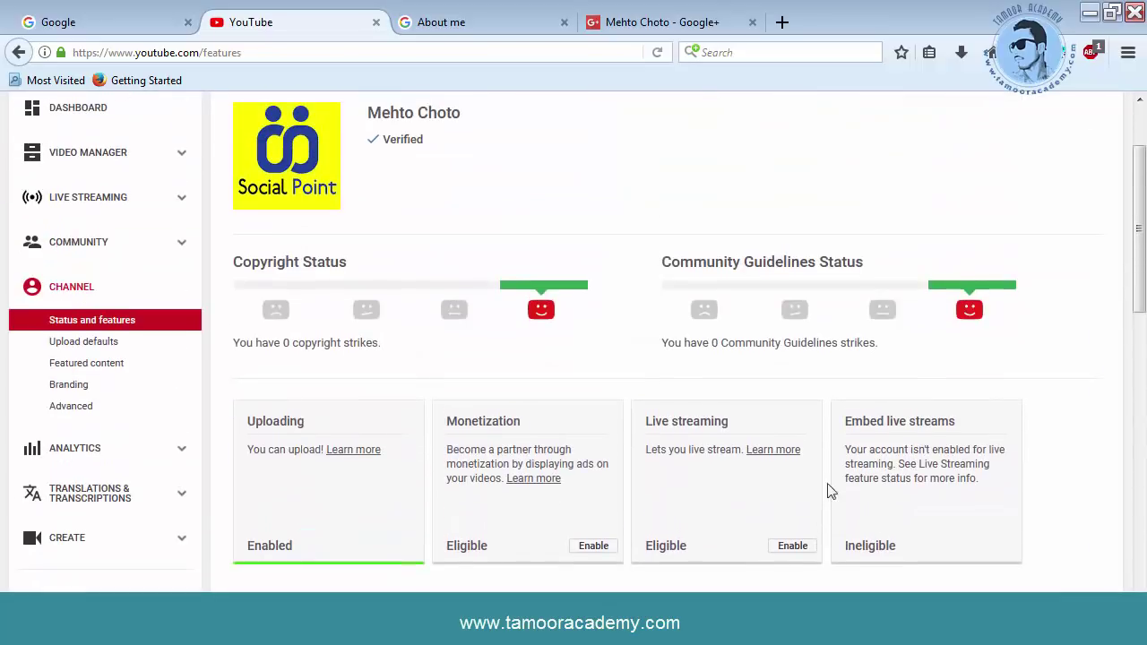
pyautogui.scroll(-4, 610, 372)
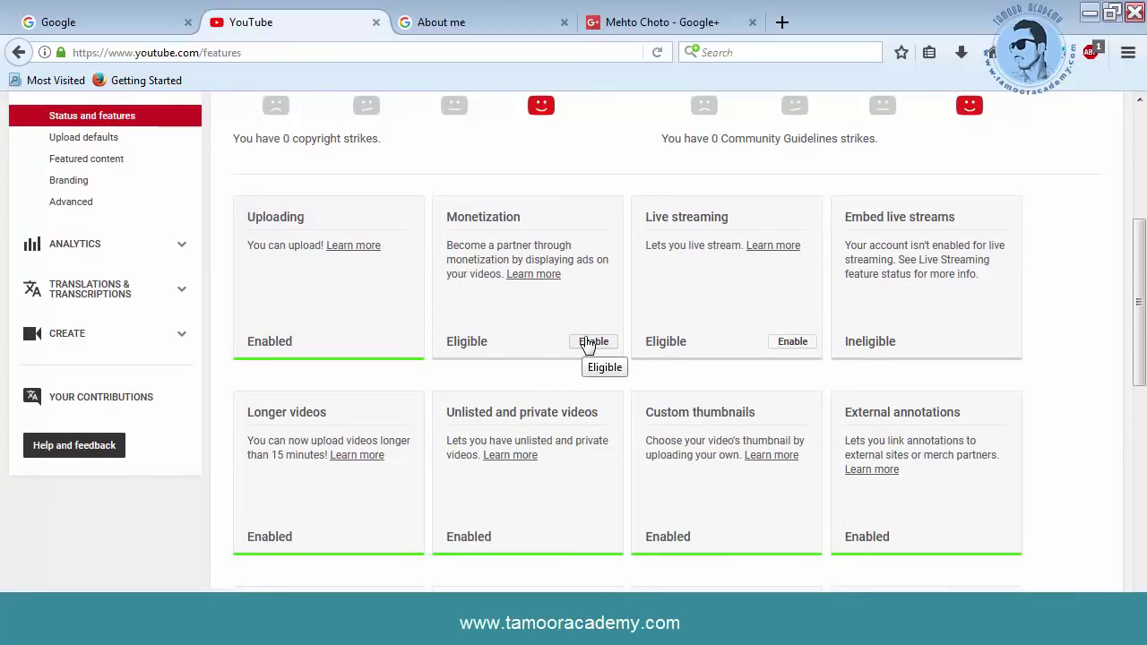
pyautogui.click(591, 344)
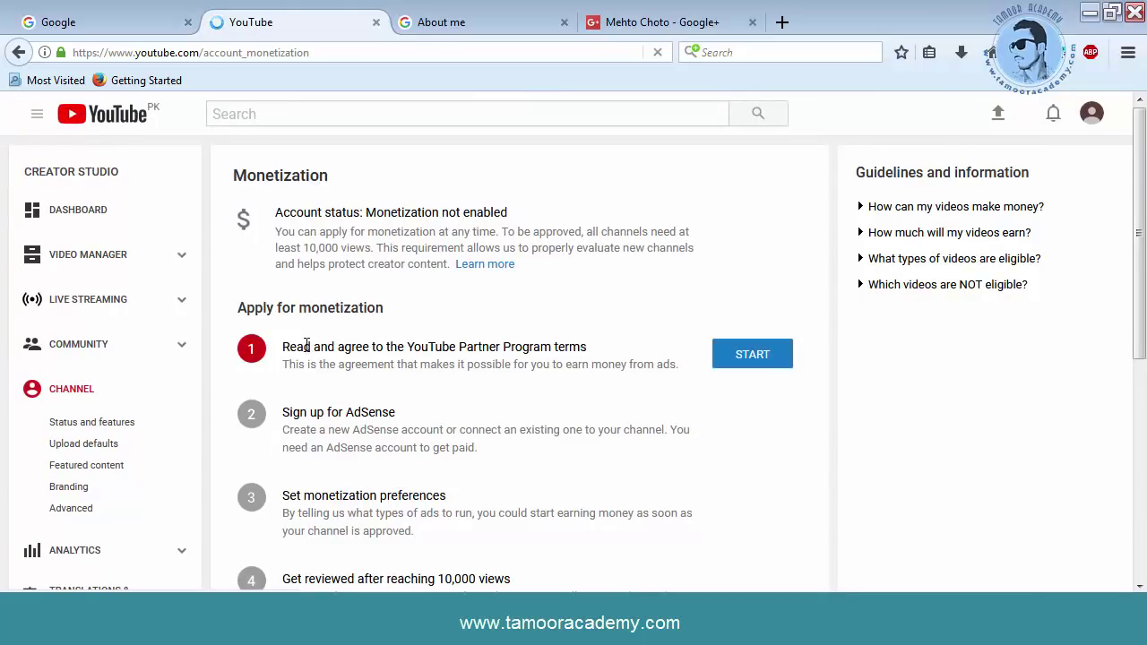
# Step: In step 1, tick all three YouTube Partner Program agreements and accept the terms
pyautogui.click(737, 363)
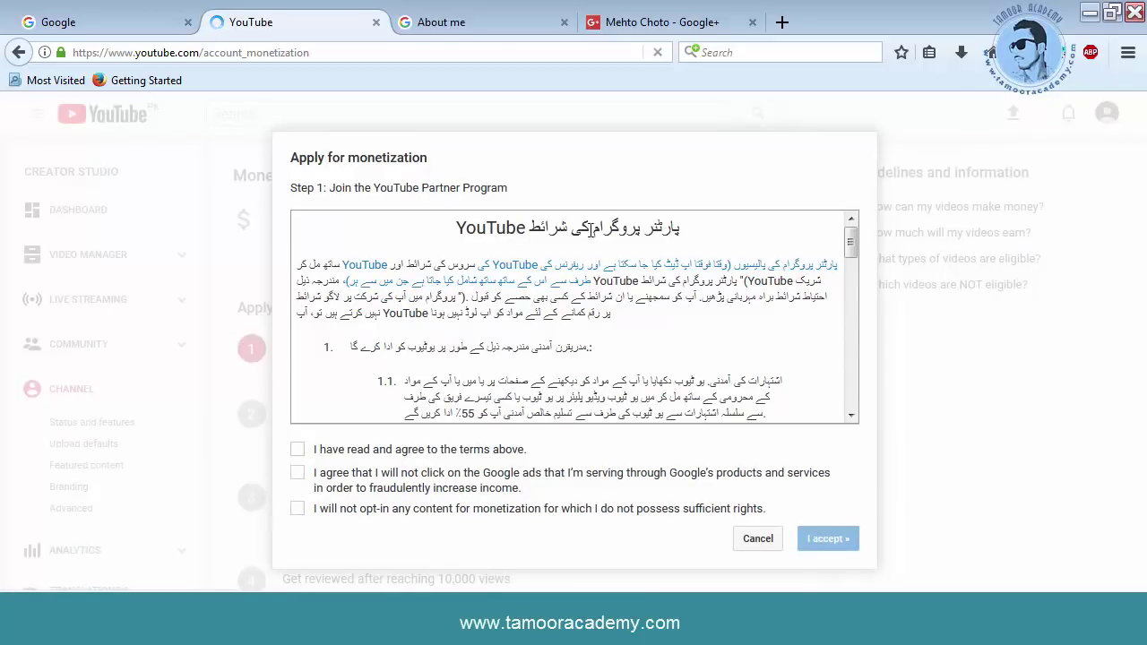
pyautogui.click(298, 449)
pyautogui.click(297, 509)
pyautogui.click(302, 479)
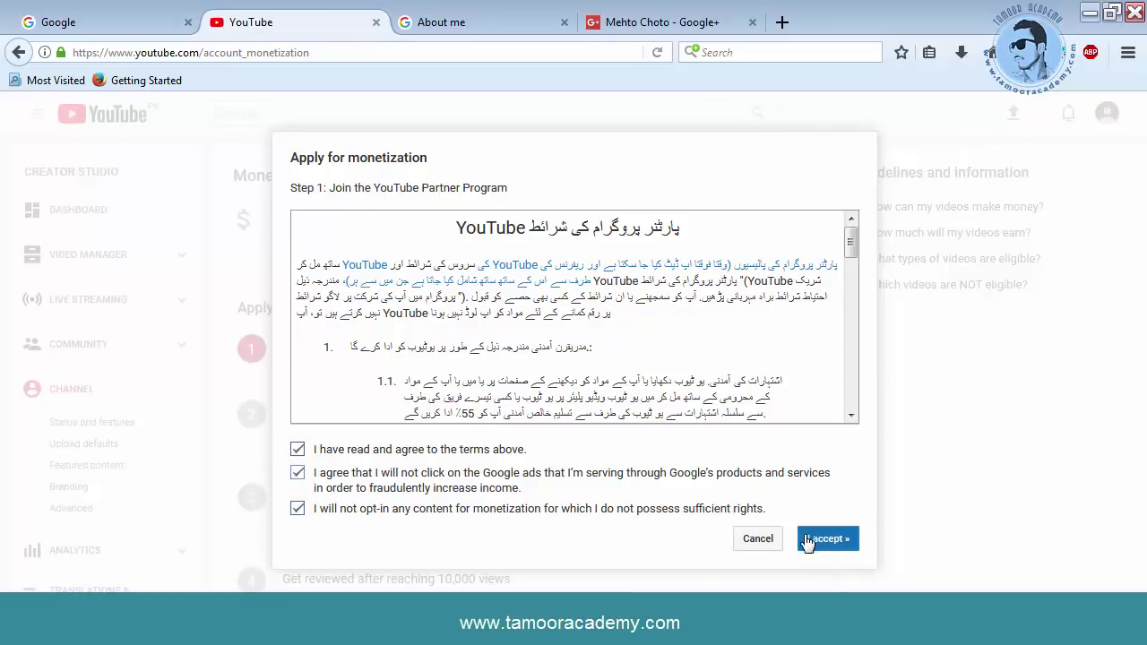
pyautogui.scroll(-10, 849, 260)
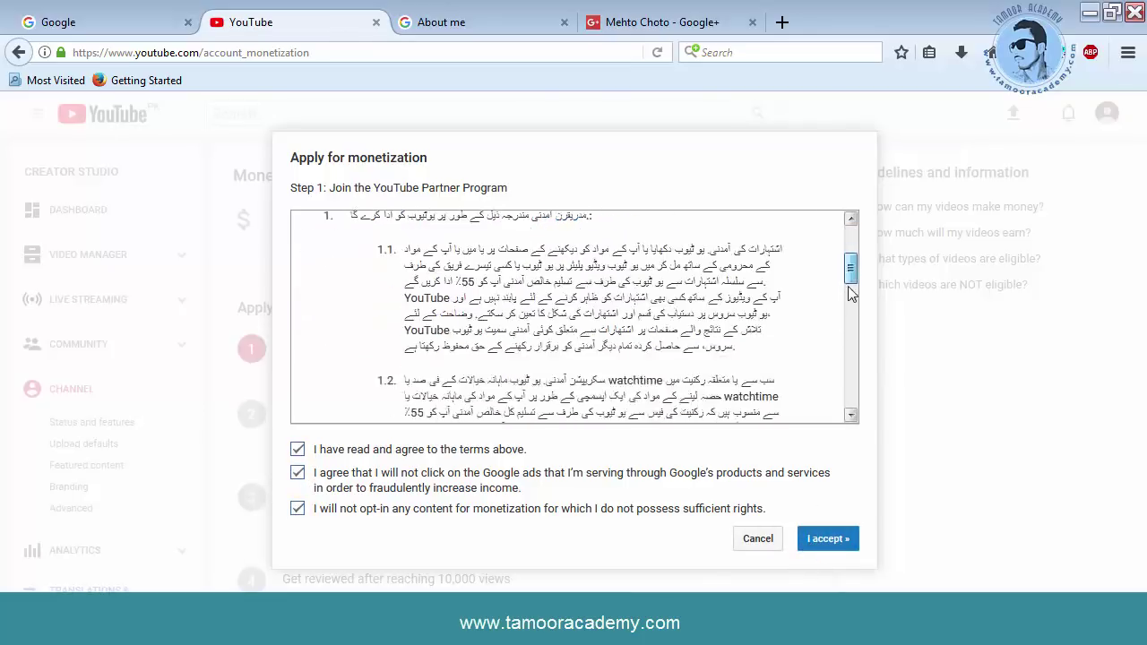
pyautogui.scroll(-4, 846, 400)
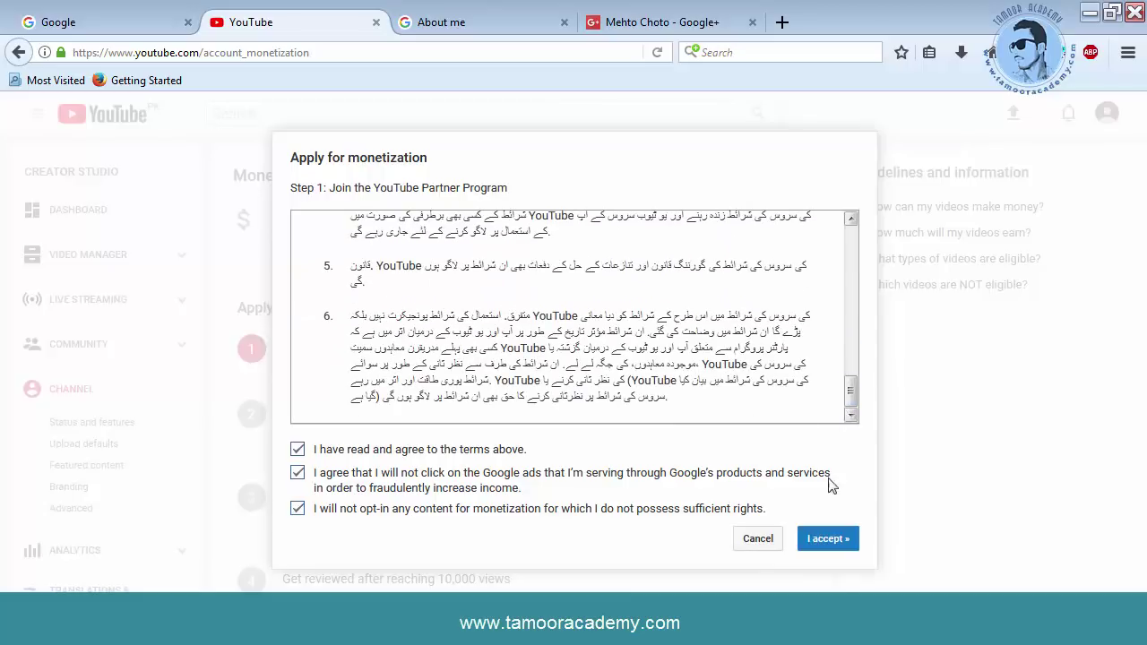
pyautogui.click(826, 539)
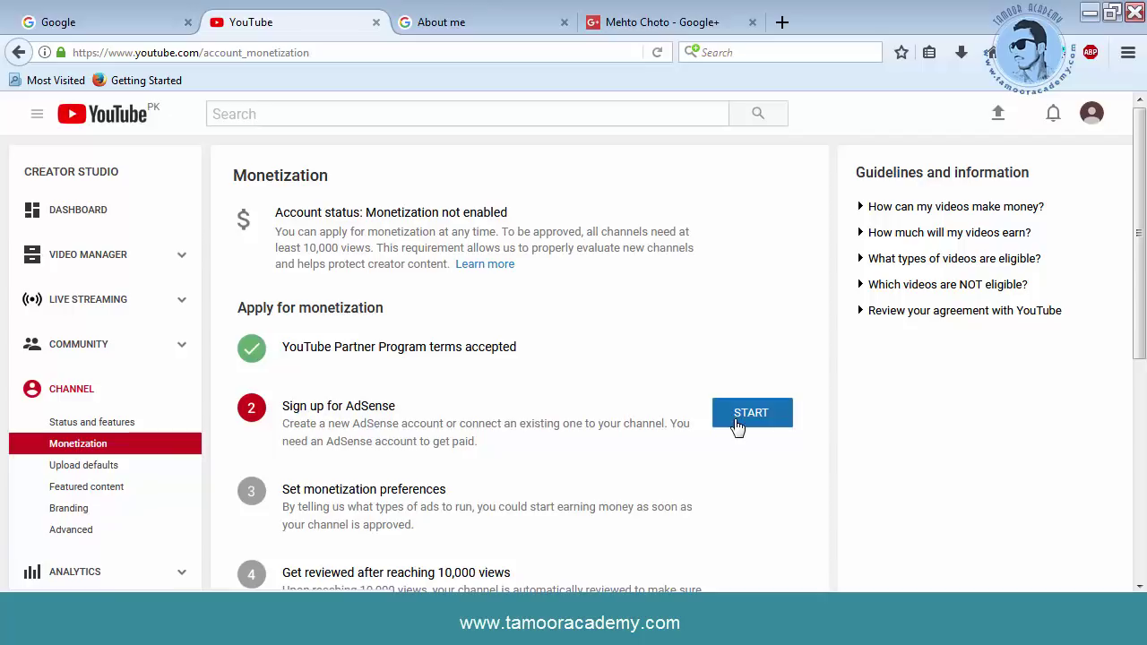
# Step: Return to Status and features and open the Upload defaults page
pyautogui.scroll(-5, 535, 404)
pyautogui.scroll(3, 558, 445)
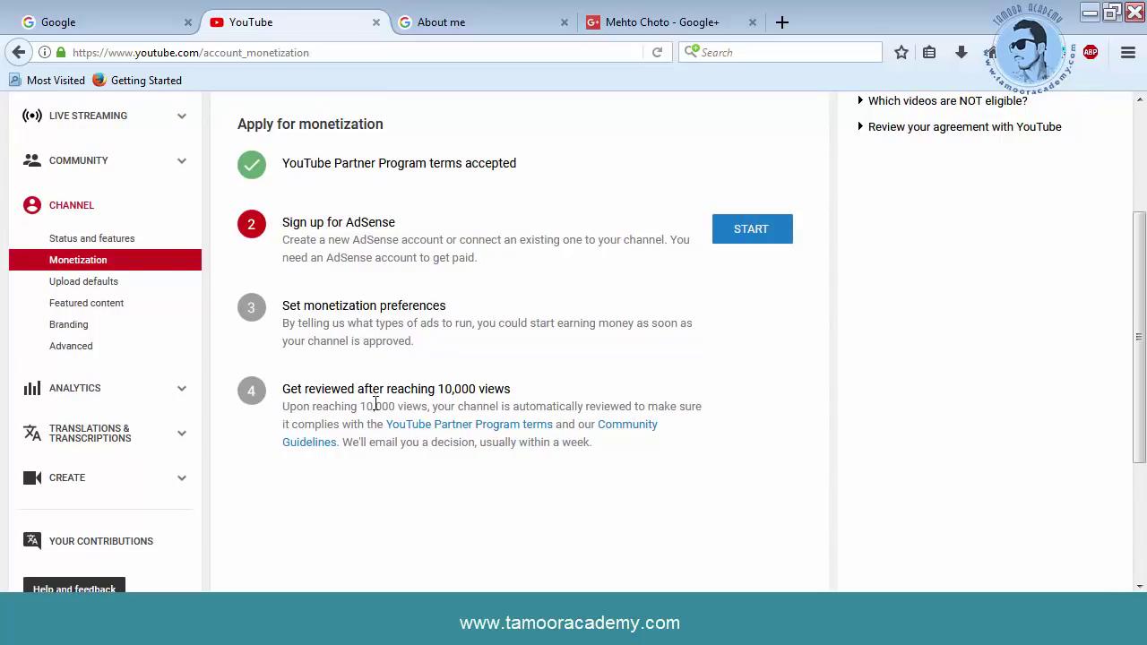
pyautogui.scroll(4, 409, 318)
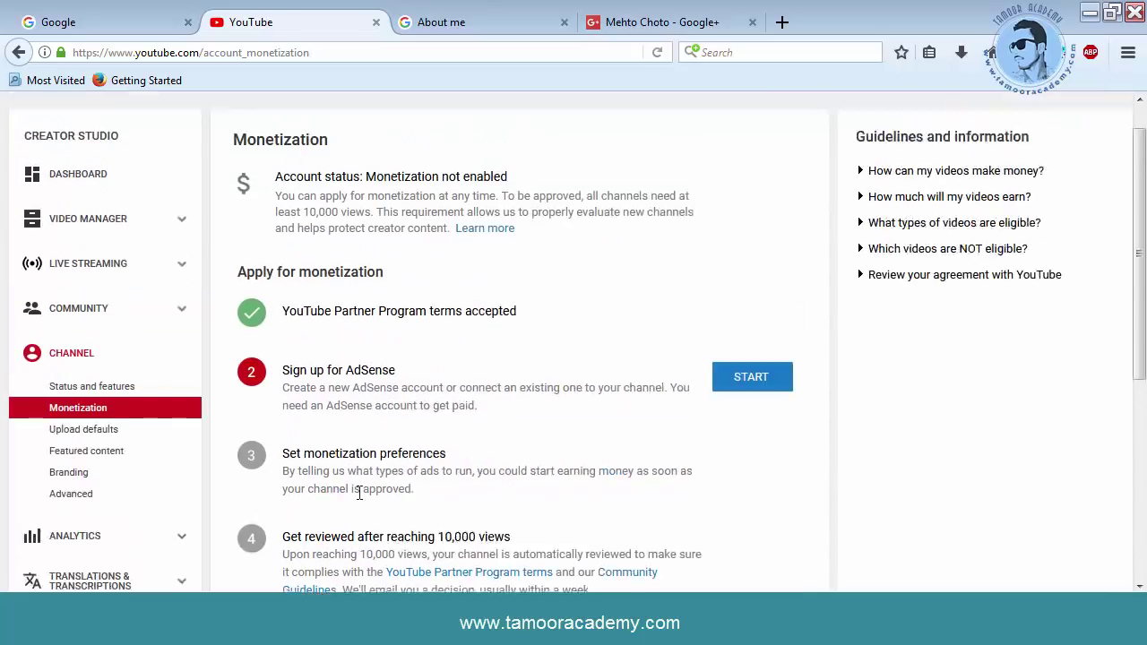
pyautogui.click(111, 422)
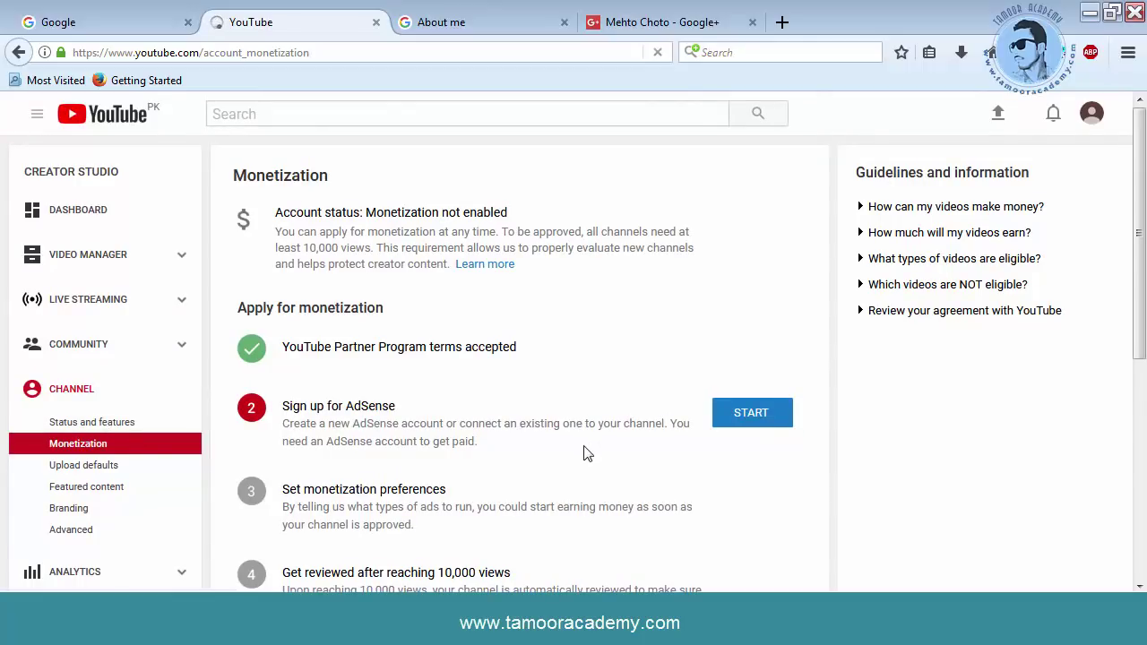
pyautogui.scroll(-3, 533, 445)
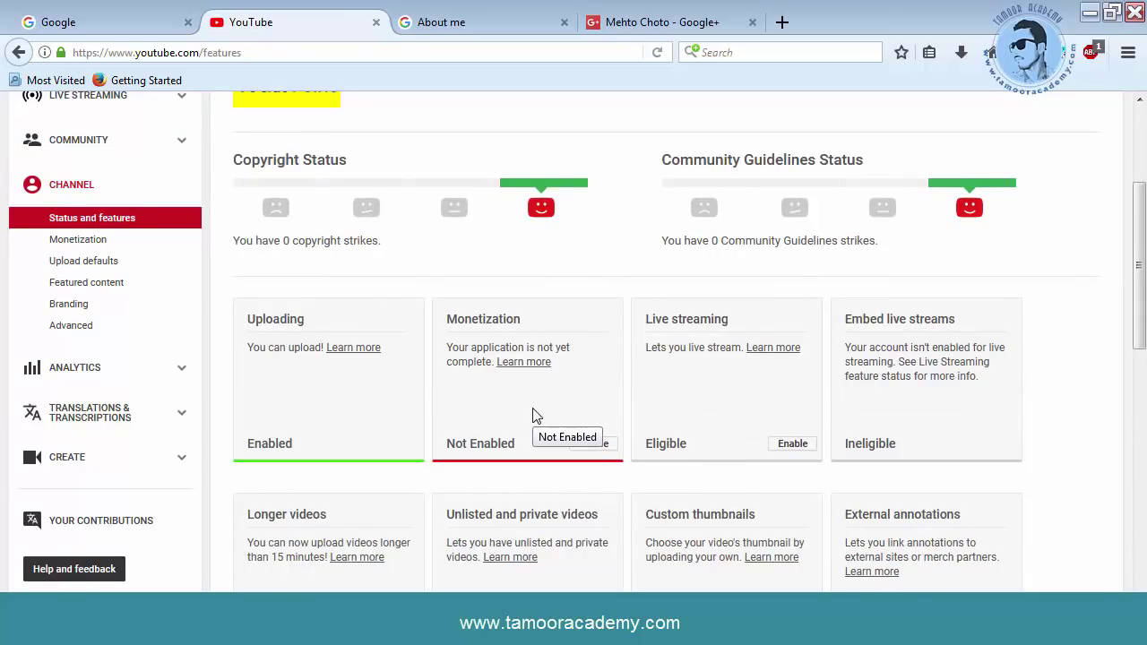
pyautogui.click(72, 268)
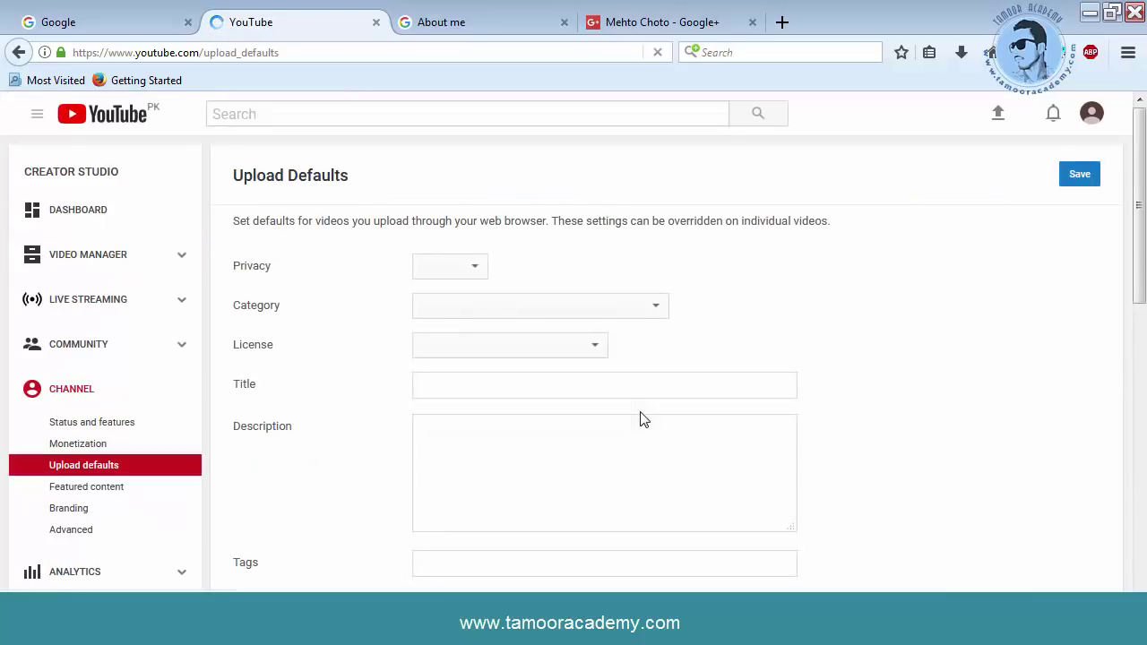
# Step: Set default category to Education and privacy to Unlisted, keeping the Standard YouTube License
pyautogui.click(538, 318)
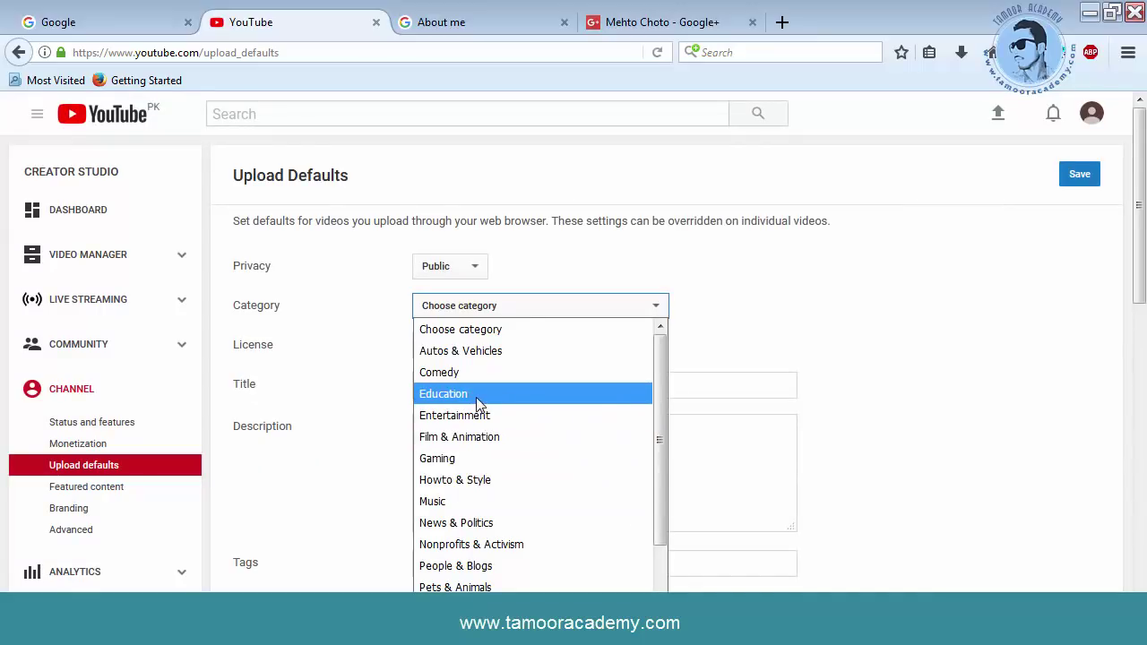
pyautogui.click(476, 403)
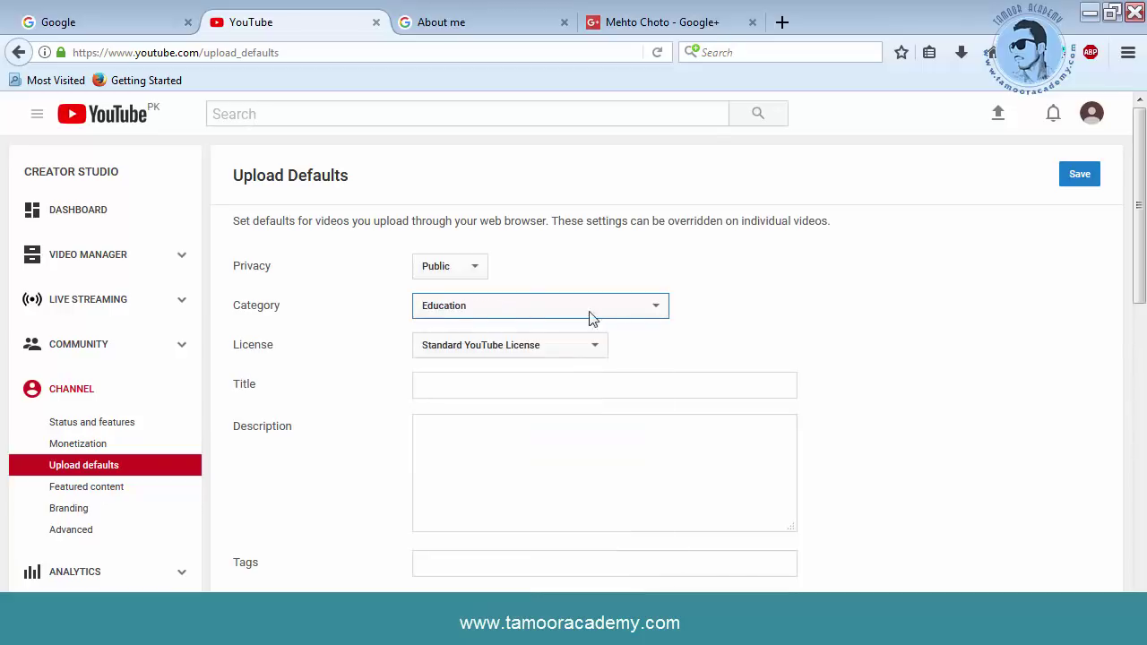
pyautogui.click(463, 274)
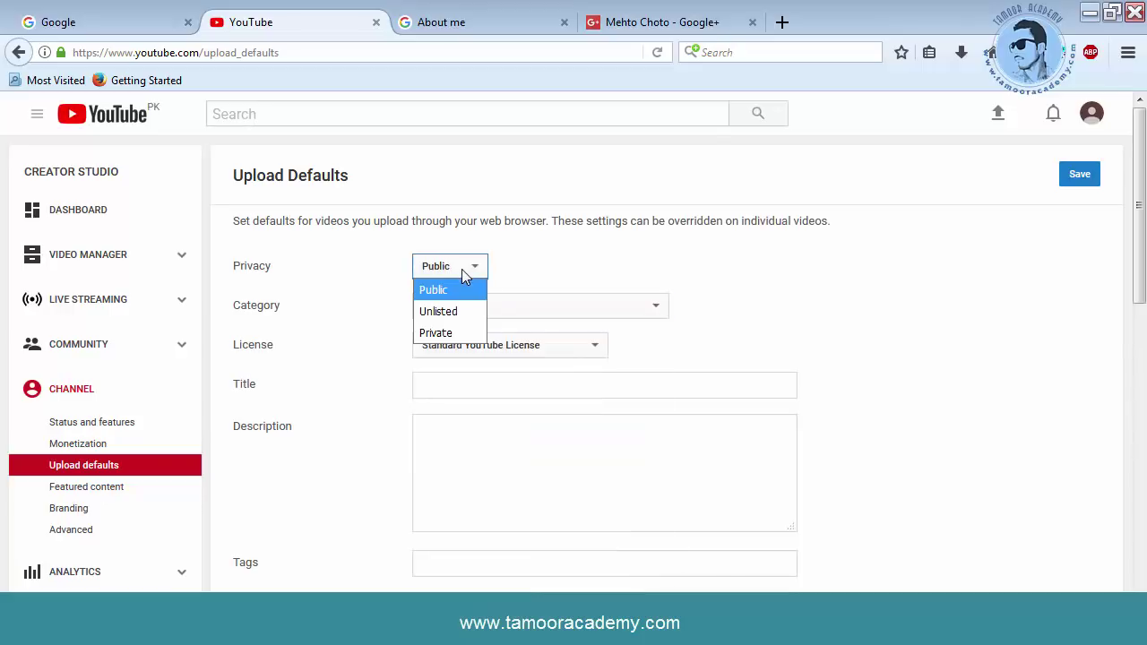
pyautogui.click(435, 314)
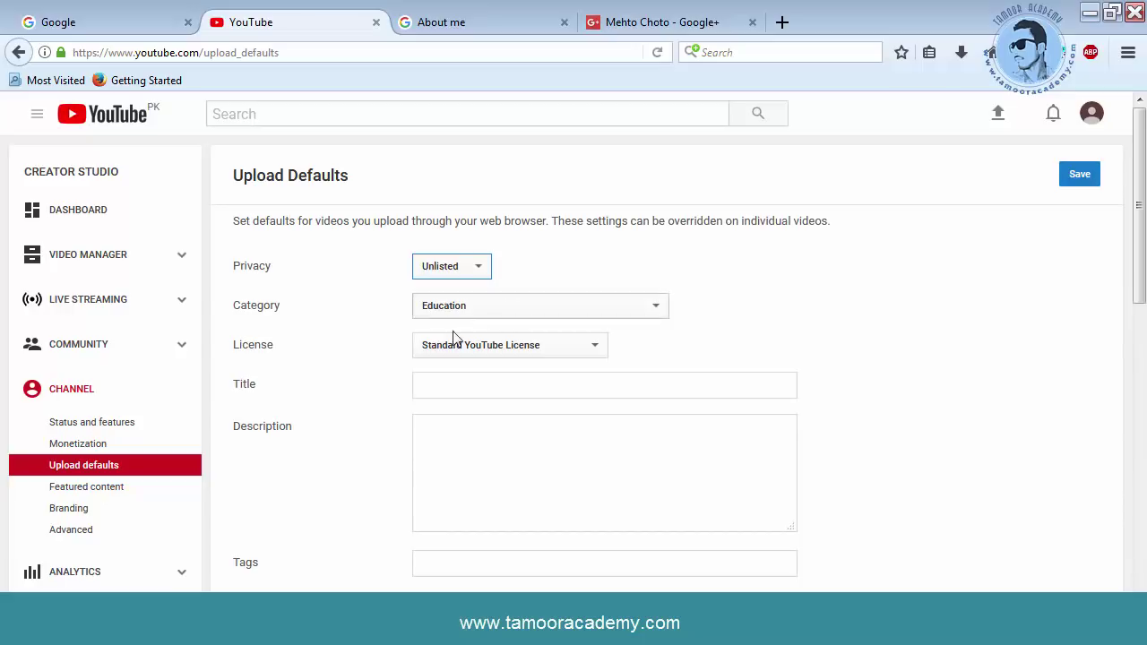
pyautogui.scroll(-2, 512, 332)
pyautogui.click(491, 255)
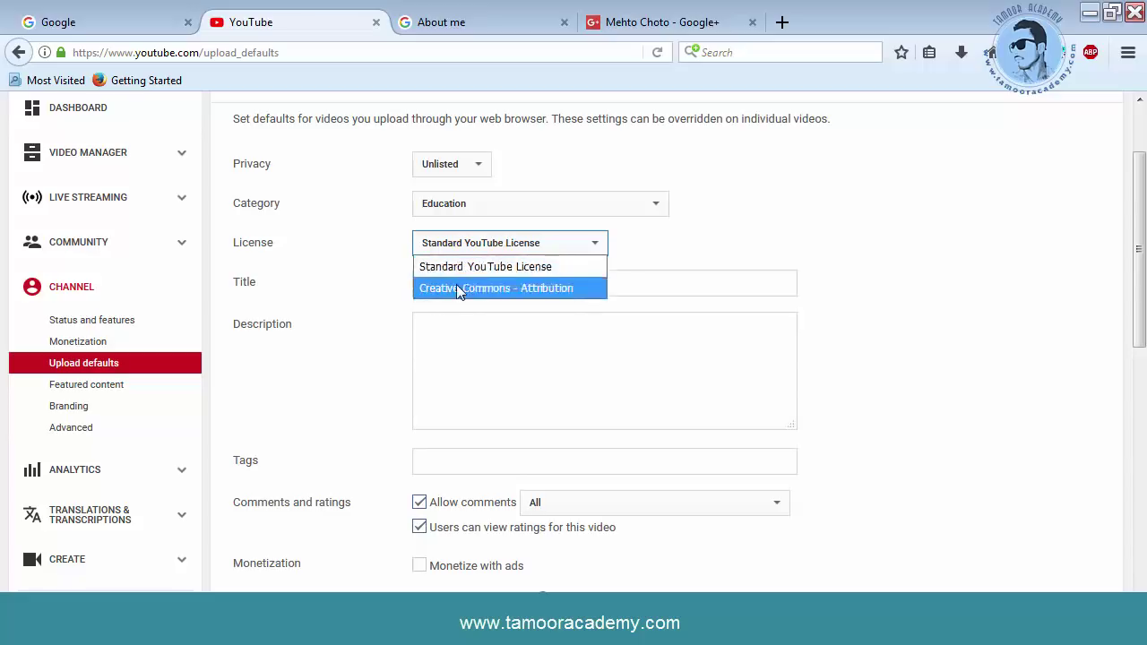
pyautogui.click(632, 253)
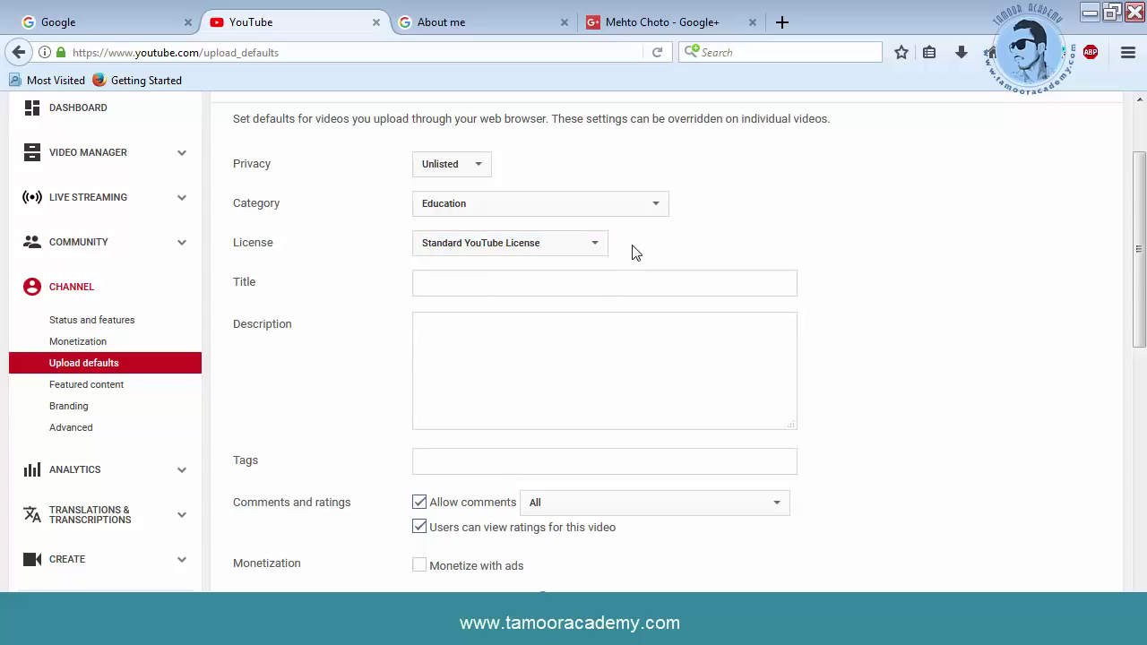
pyautogui.click(445, 284)
pyautogui.click(475, 404)
pyautogui.scroll(-3, 428, 405)
pyautogui.scroll(3, 453, 245)
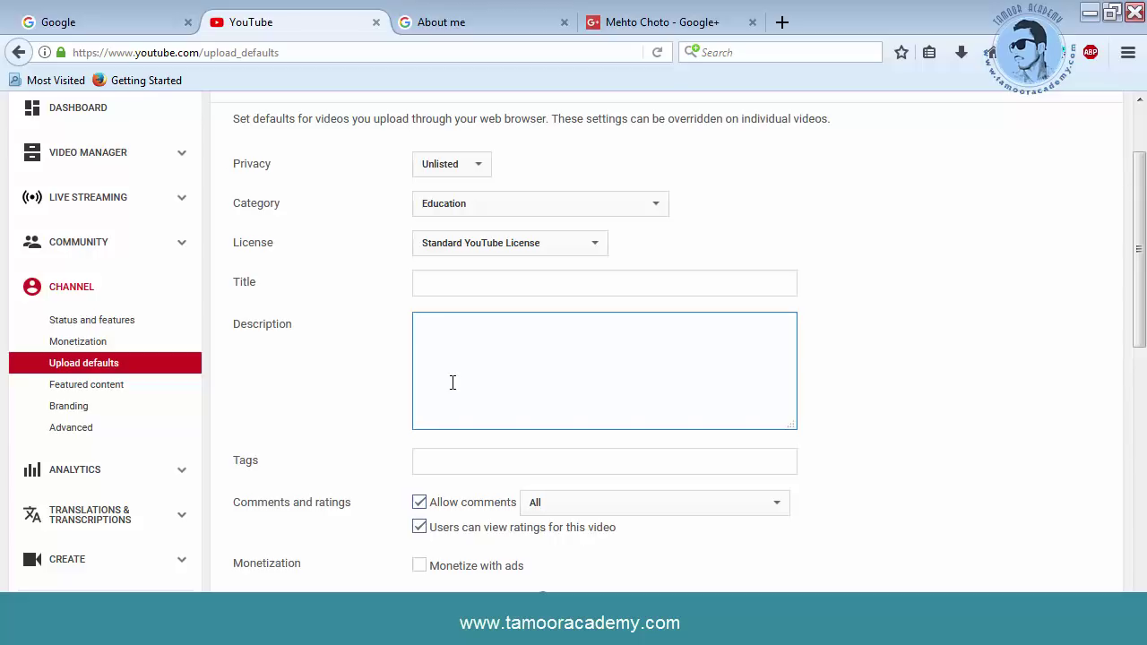
# Step: Turn on Monetize with ads and add the default tag tamoorpardasi
pyautogui.scroll(-2, 451, 383)
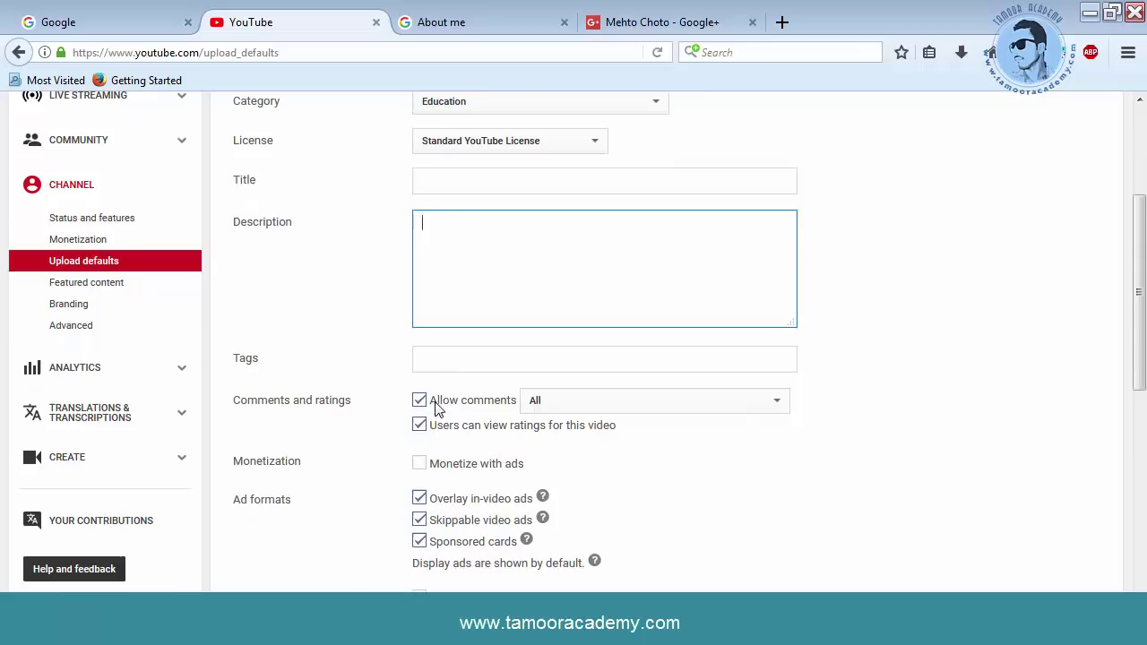
pyautogui.click(443, 359)
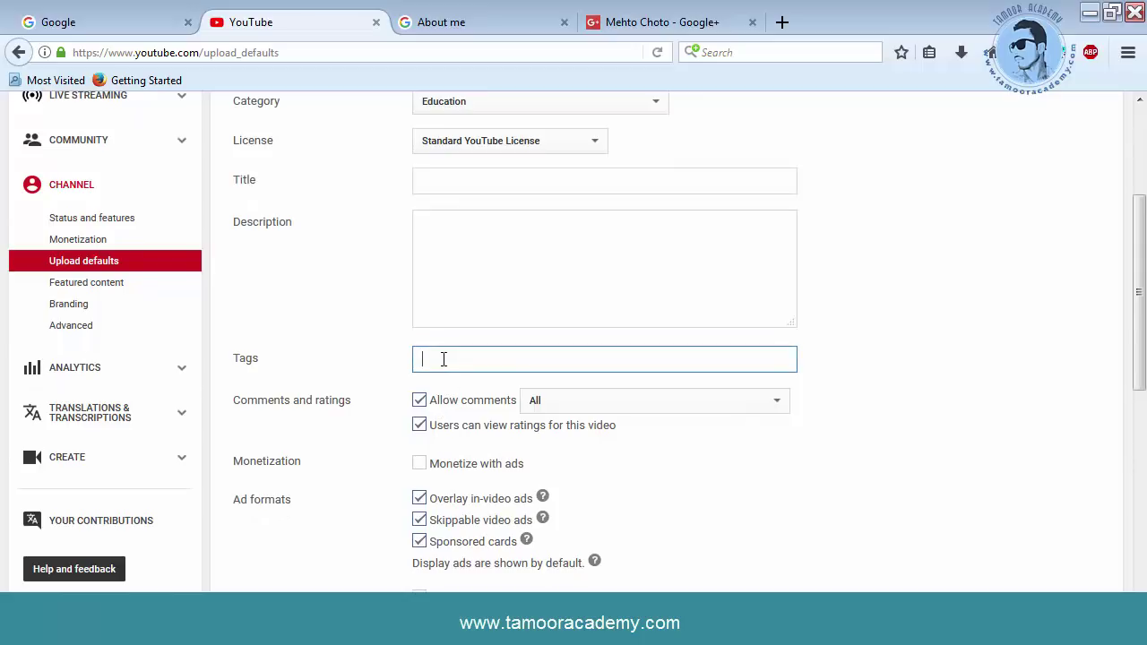
pyautogui.click(421, 464)
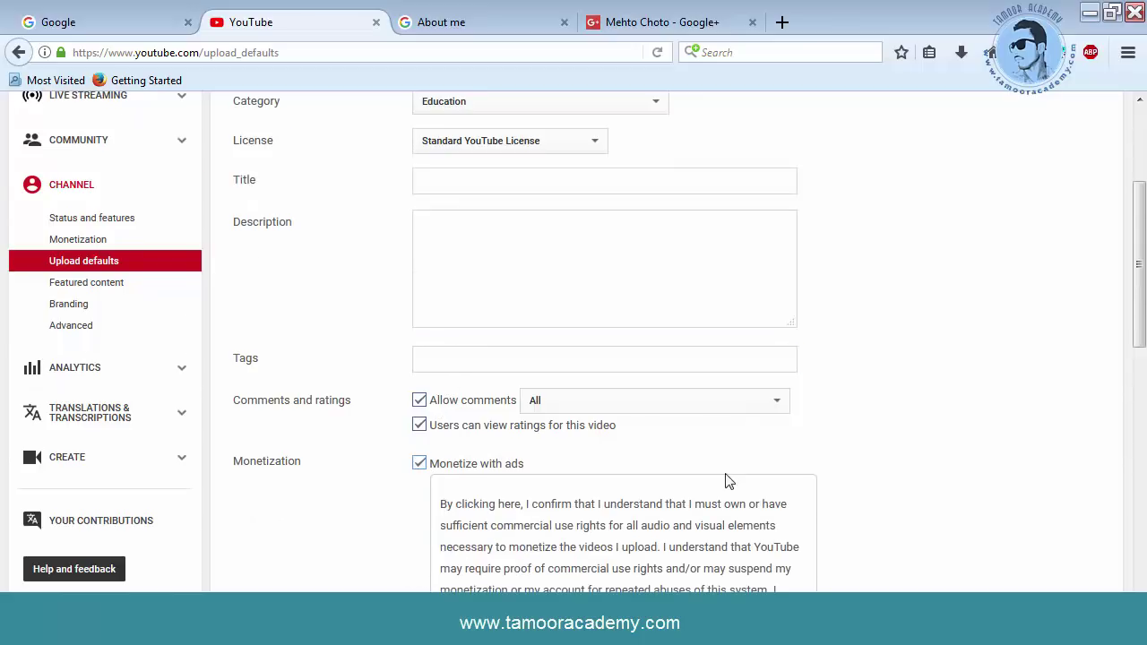
pyautogui.scroll(-6, 727, 481)
pyautogui.click(779, 354)
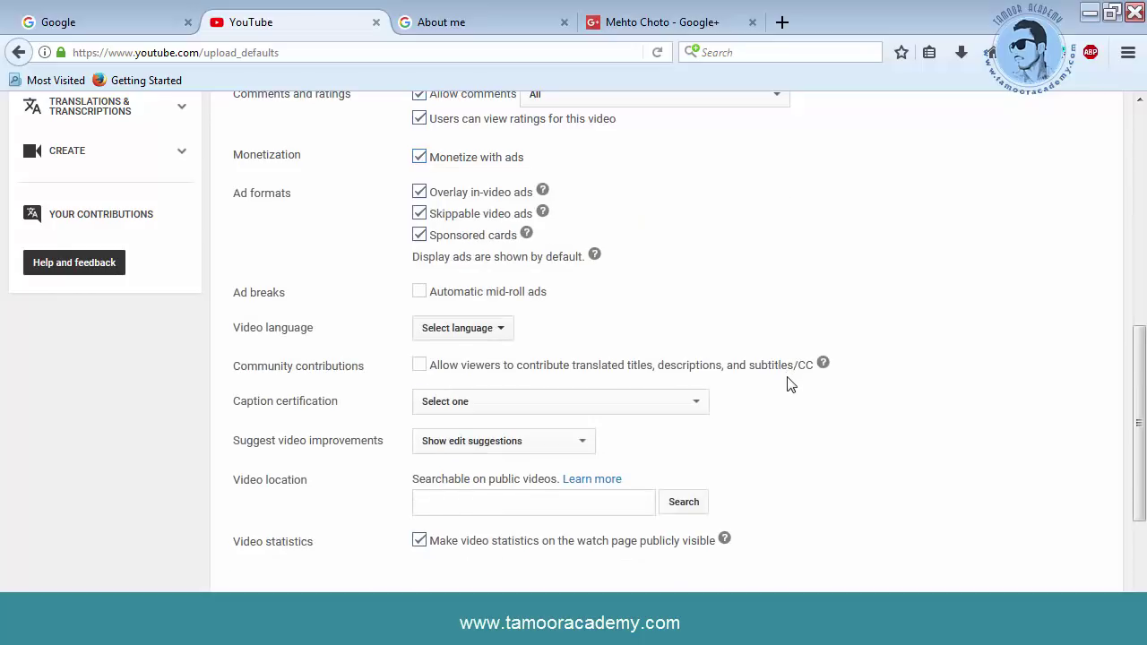
pyautogui.scroll(4, 788, 384)
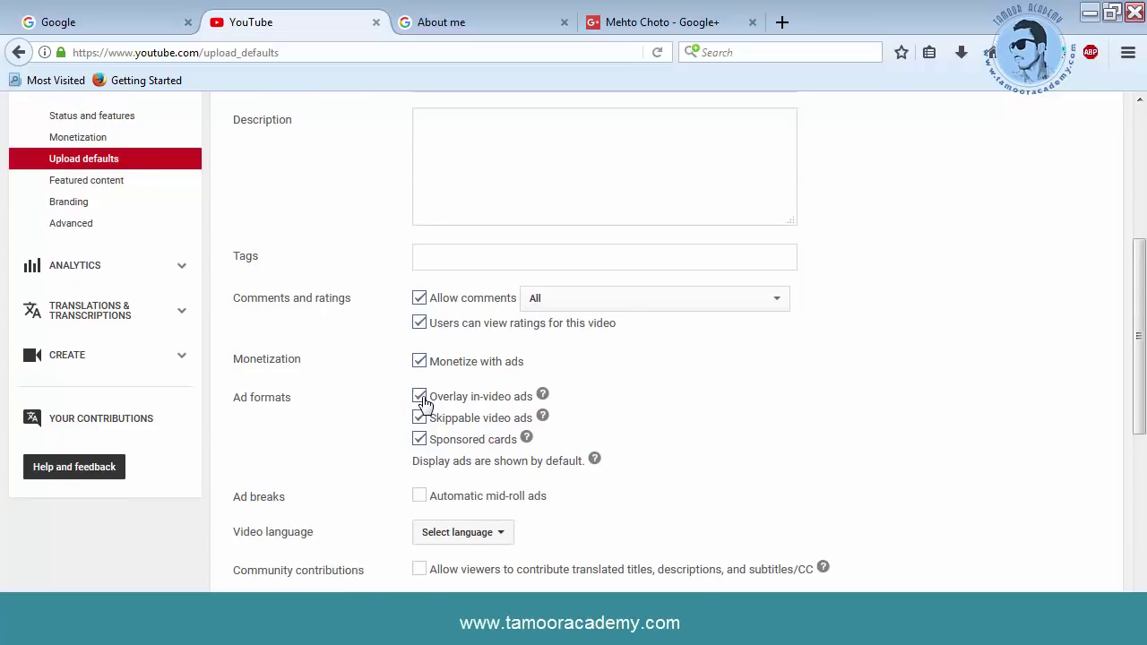
pyautogui.scroll(4, 428, 421)
pyautogui.click(440, 467)
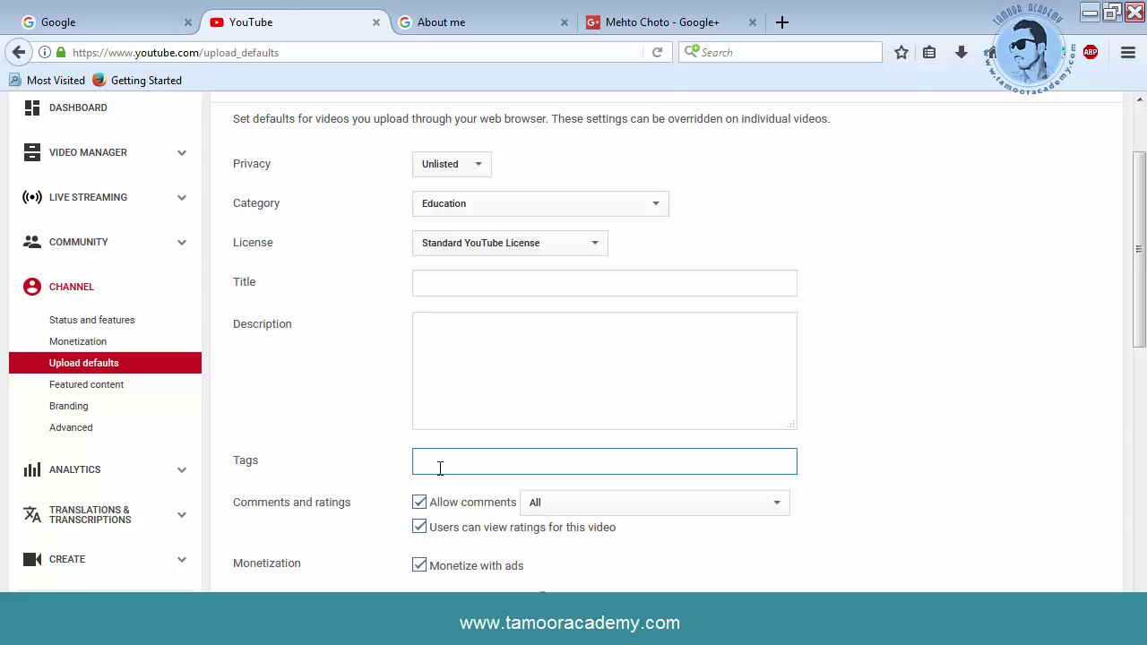
pyautogui.write('amoorpardasi')
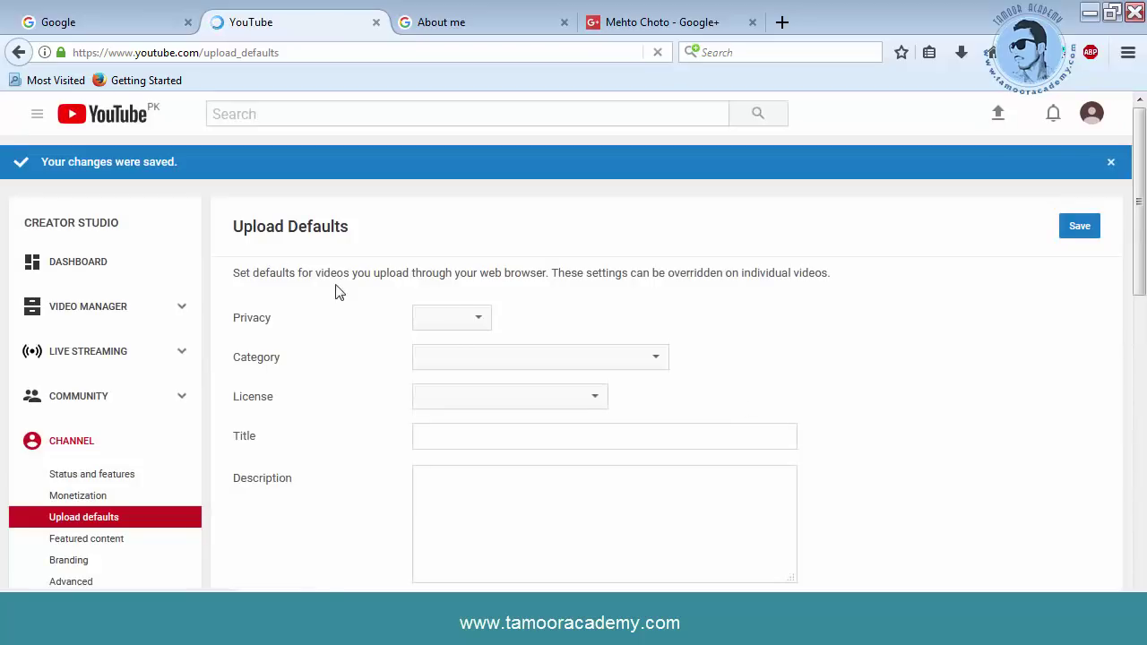
pyautogui.scroll(-5, 699, 418)
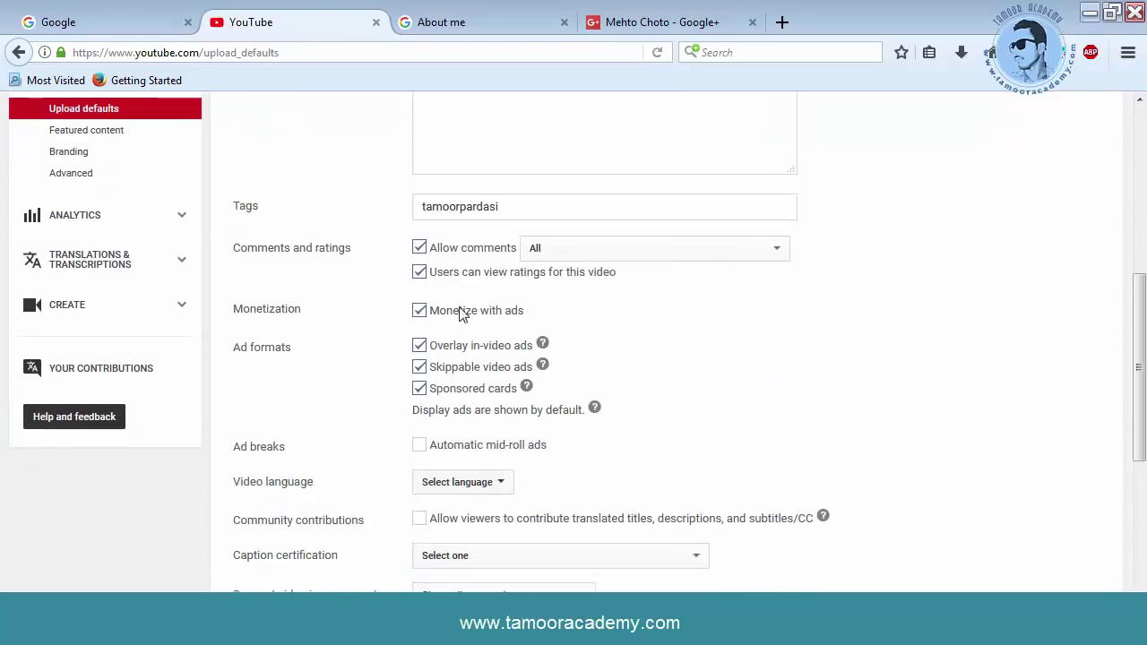
pyautogui.scroll(-2, 490, 215)
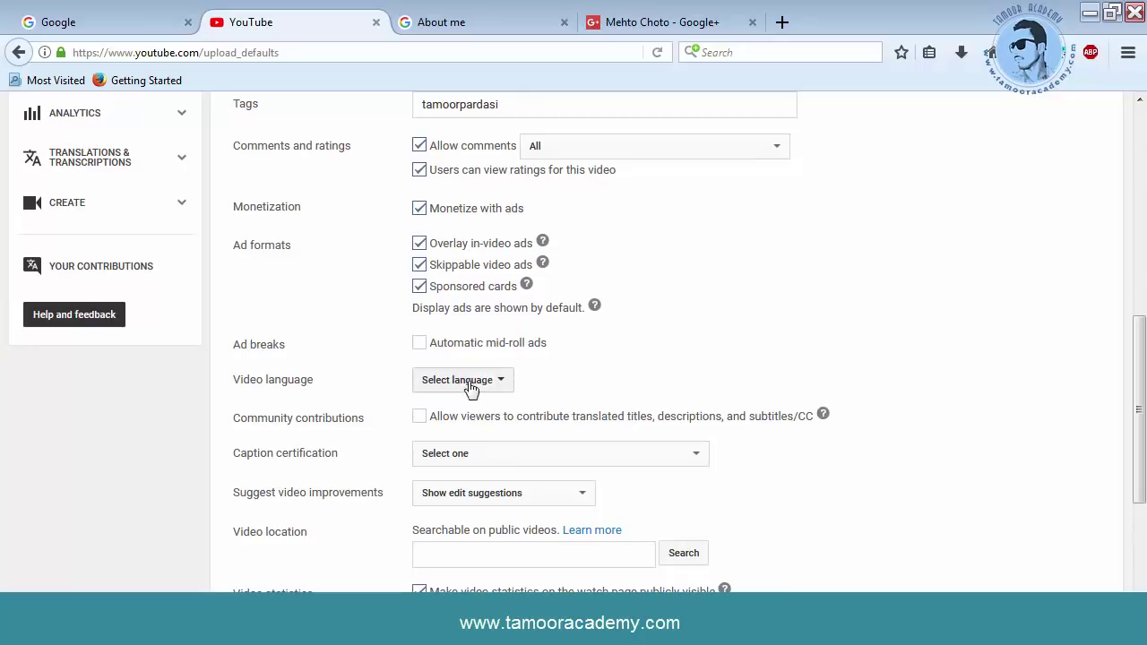
# Step: Set the default language to Urdu and certify the content never aired on U.S. TV
pyautogui.click(487, 379)
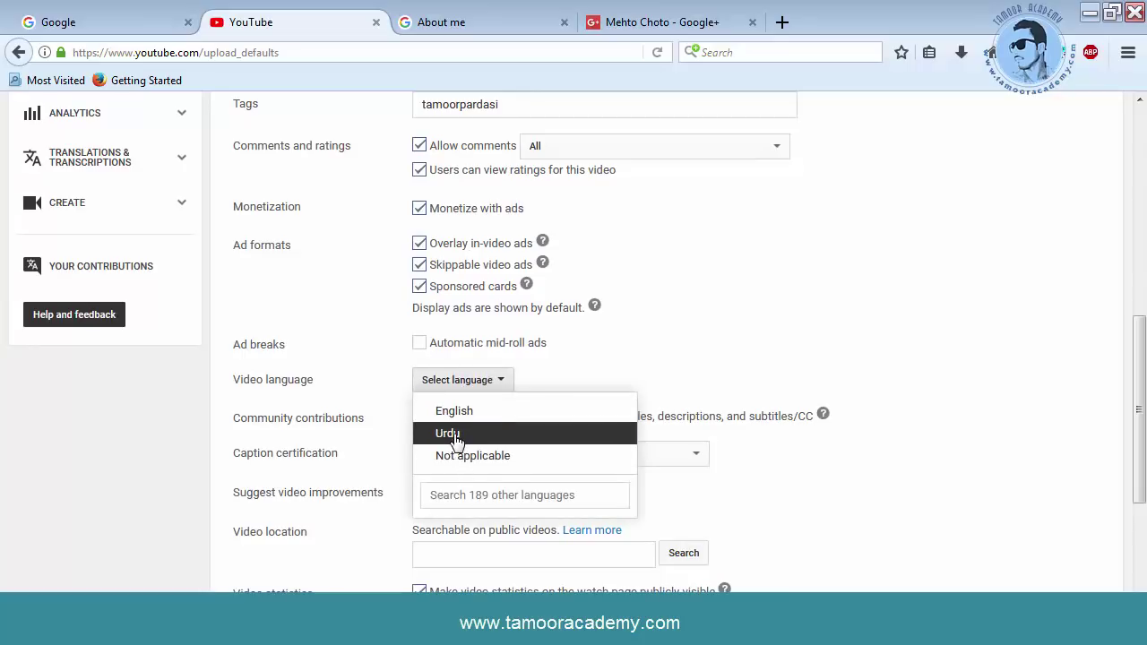
pyautogui.click(448, 433)
pyautogui.scroll(-4, 559, 384)
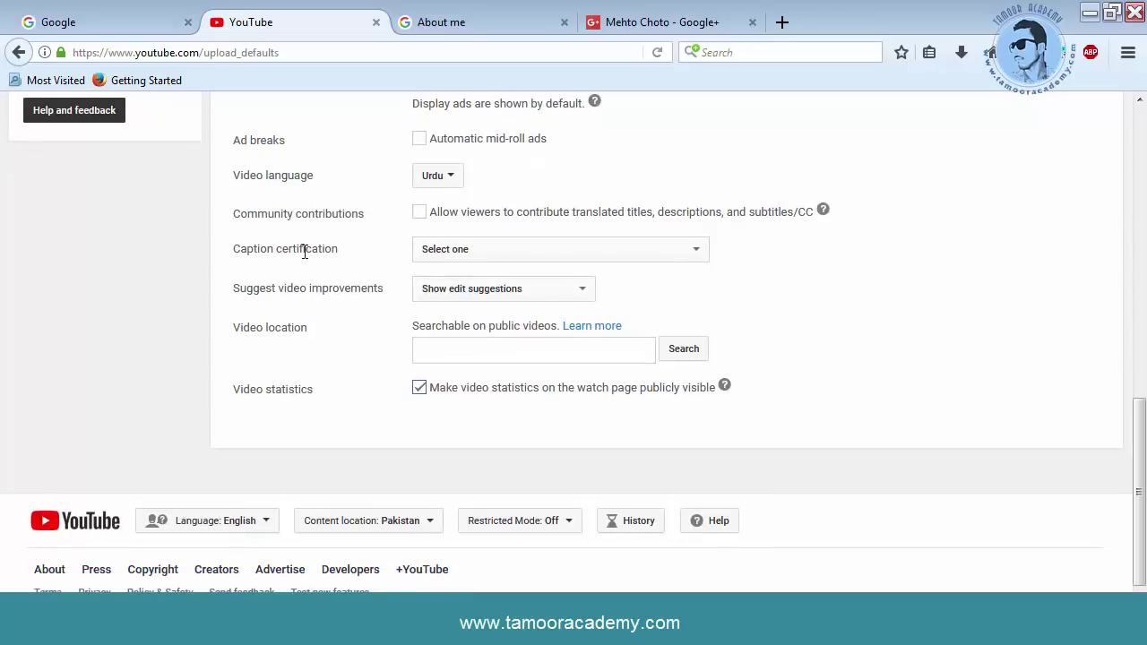
pyautogui.click(497, 260)
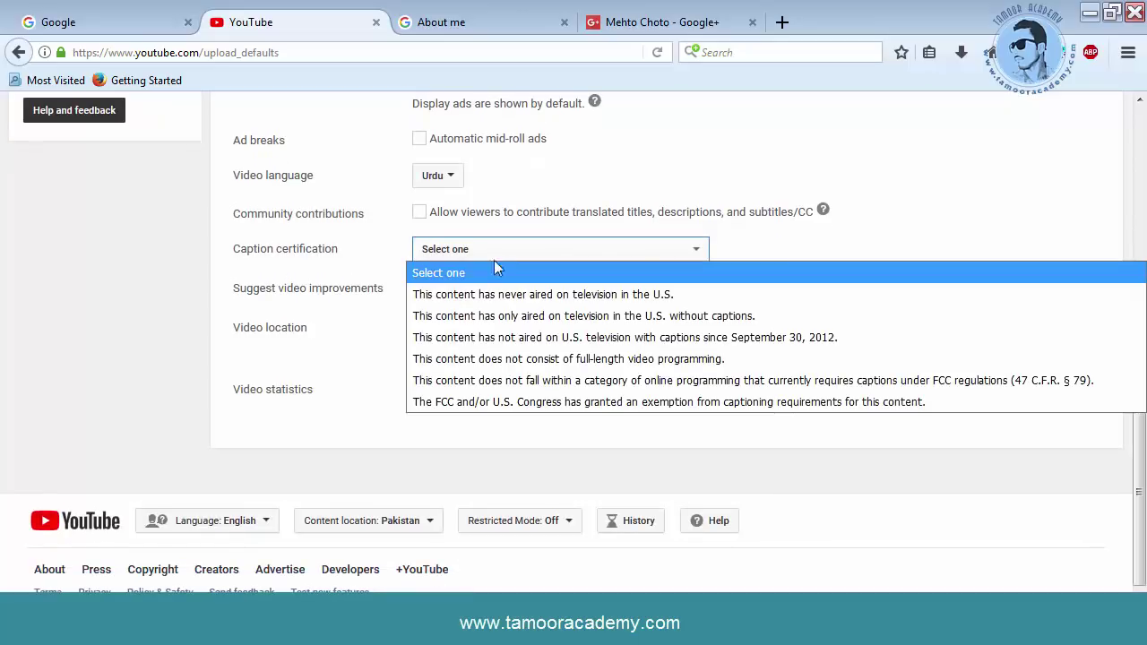
pyautogui.click(445, 301)
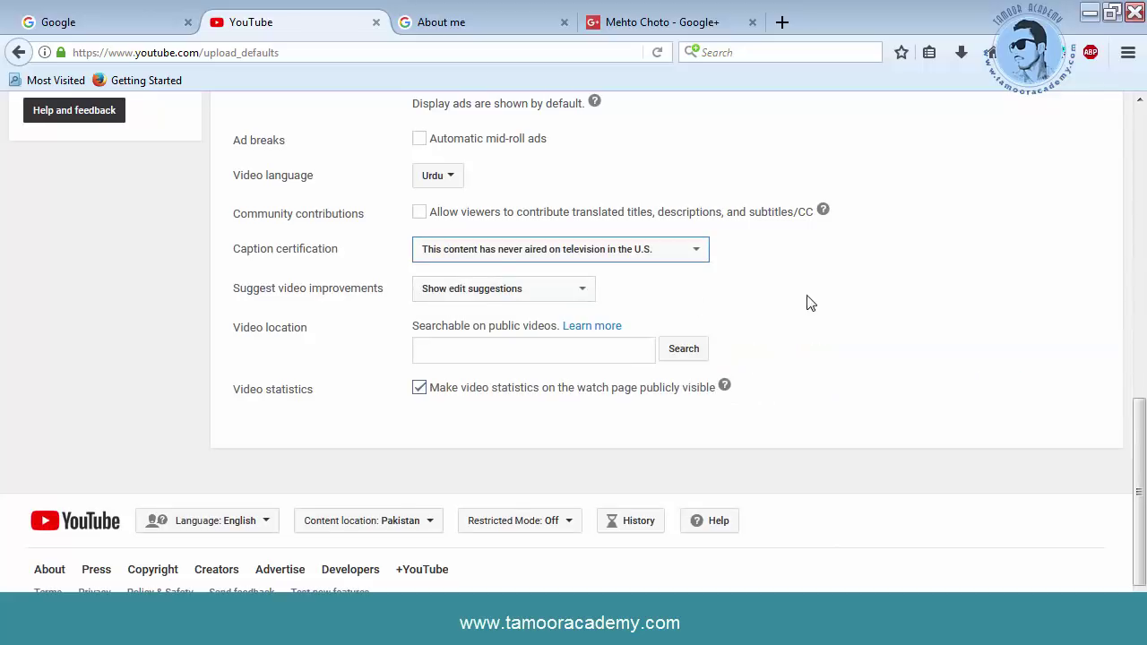
# Step: Set the default video location to 'asia' and save the upload defaults
pyautogui.click(495, 350)
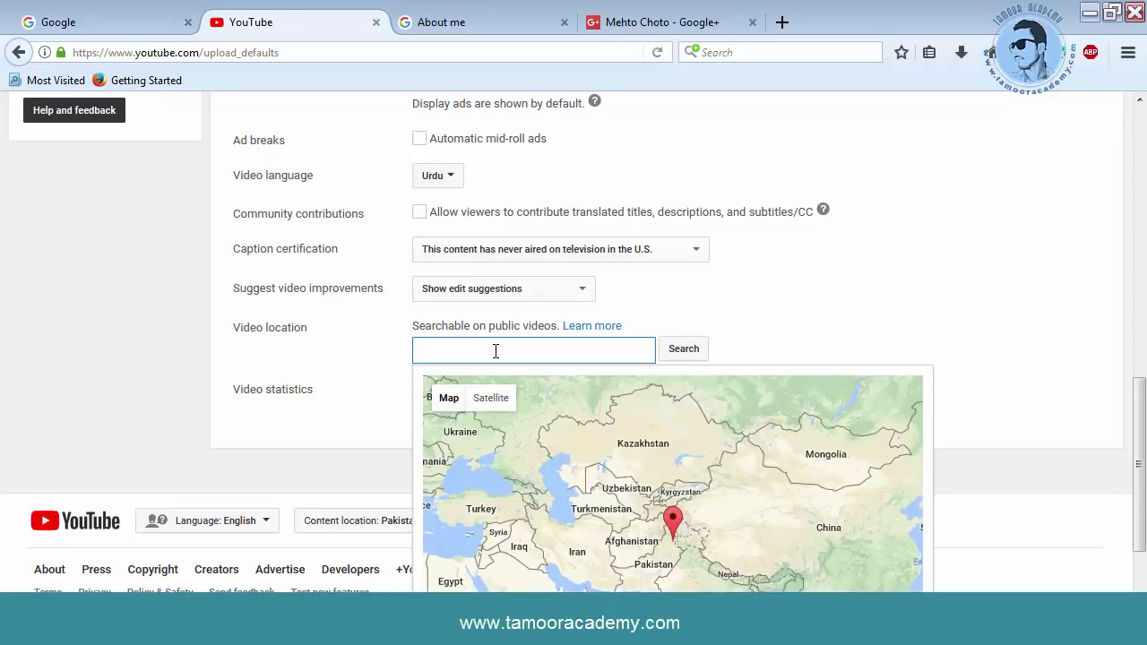
pyautogui.write('asia')
pyautogui.click(701, 358)
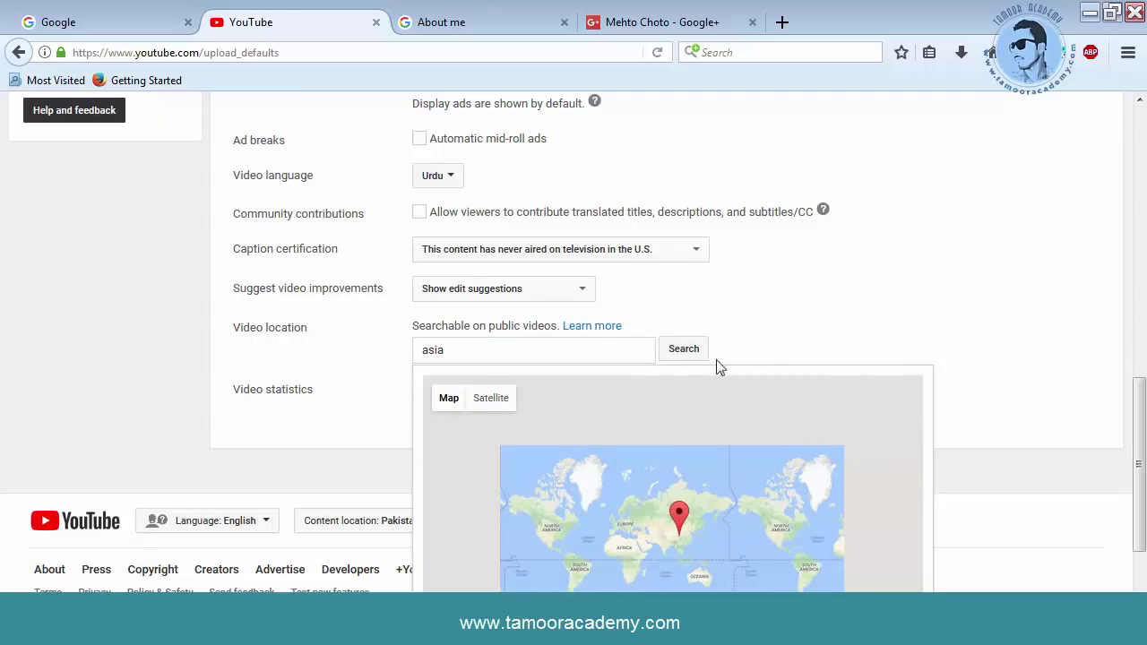
pyautogui.click(815, 337)
pyautogui.scroll(3, 896, 403)
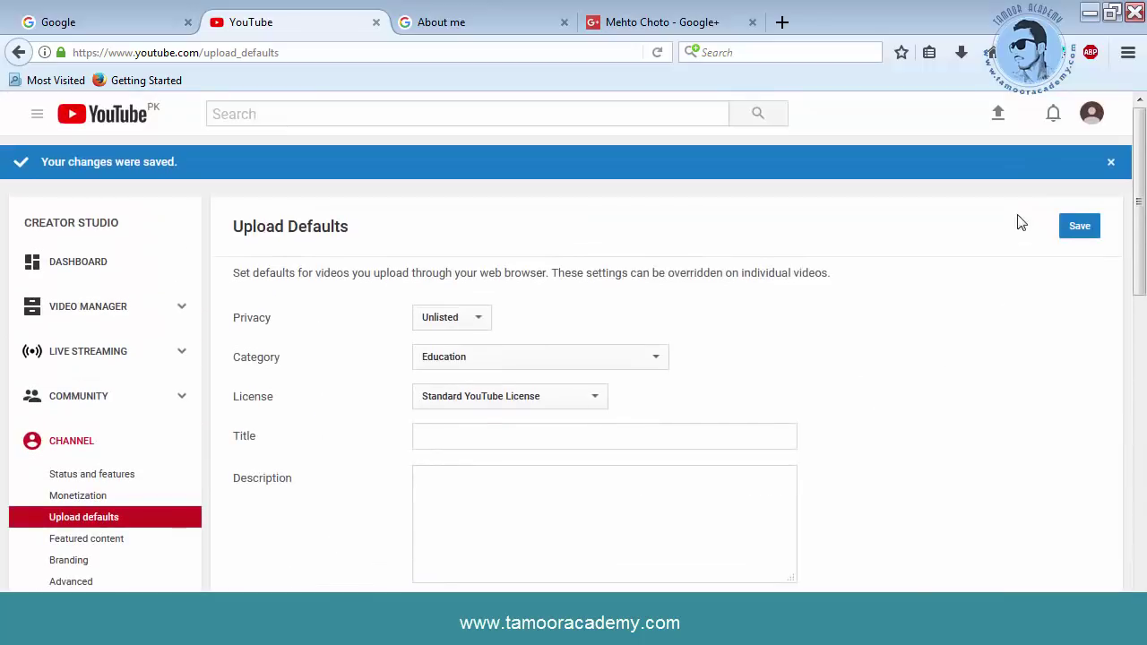
pyautogui.click(1079, 230)
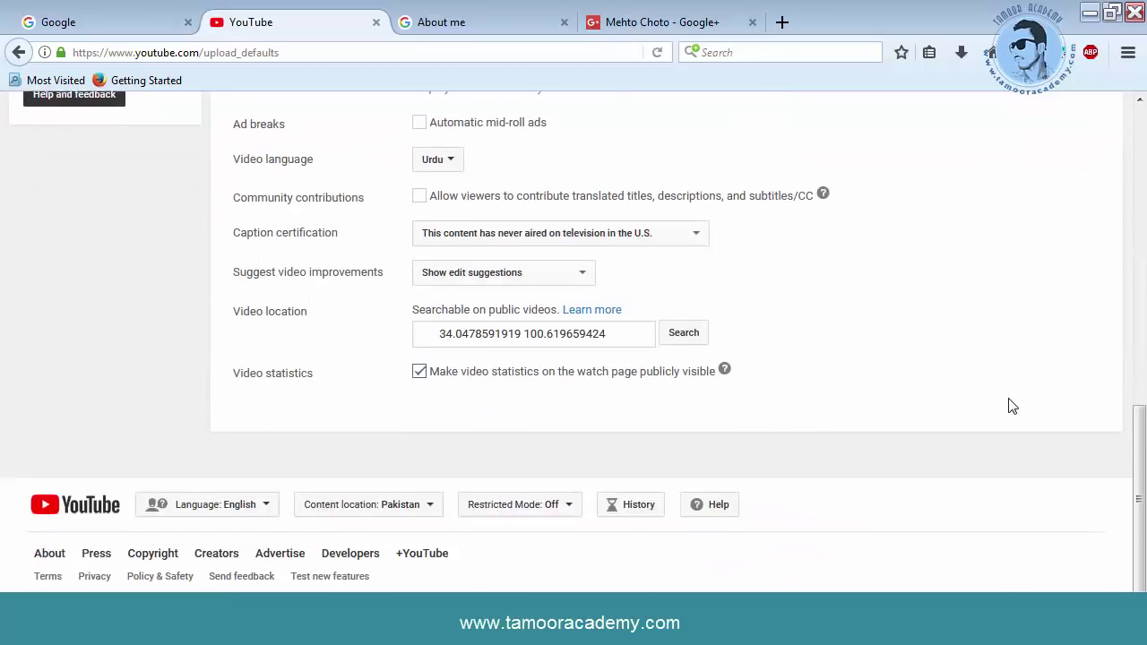
pyautogui.moveTo(439, 334); pyautogui.dragTo(600, 333)
pyautogui.click(683, 332)
pyautogui.scroll(10, 814, 340)
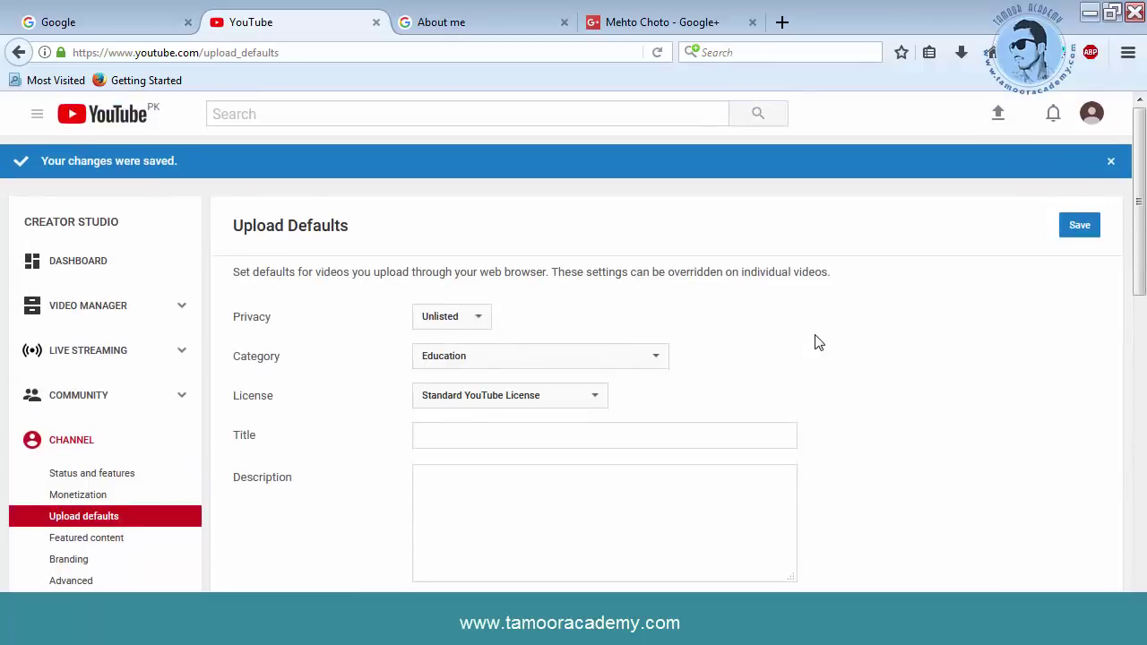
pyautogui.scroll(-2, 412, 461)
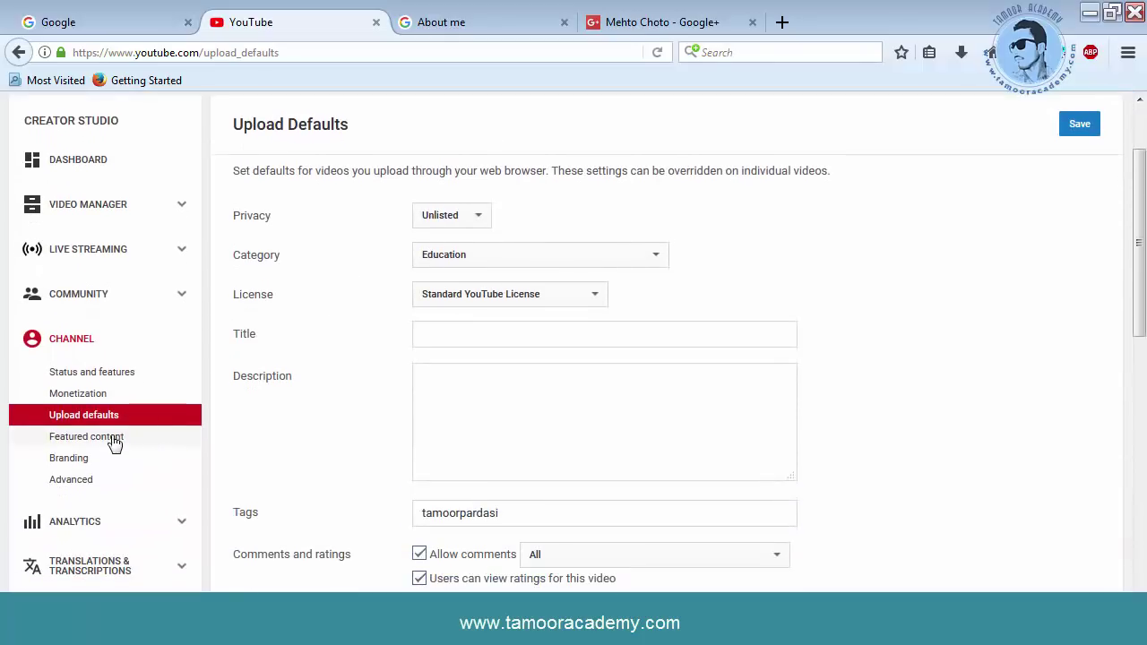
# Step: Review the Featured content page's channel ad explanation, then go to Branding
pyautogui.click(85, 446)
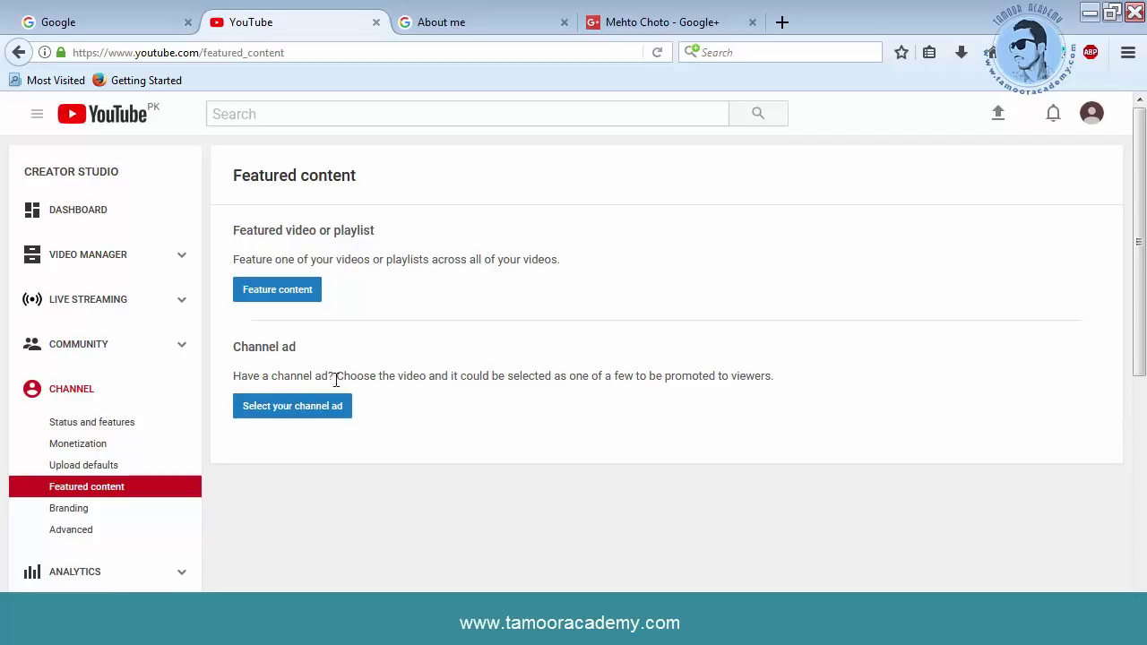
pyautogui.moveTo(366, 381); pyautogui.dragTo(772, 381)
pyautogui.click(782, 380)
pyautogui.scroll(-2, 224, 430)
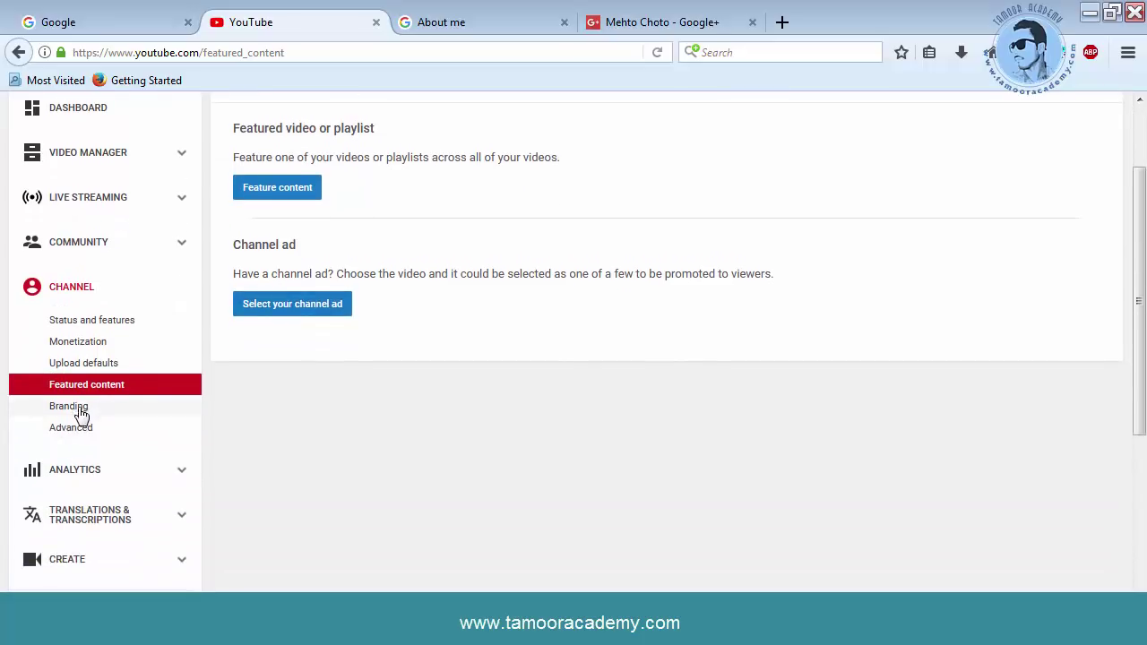
pyautogui.click(75, 410)
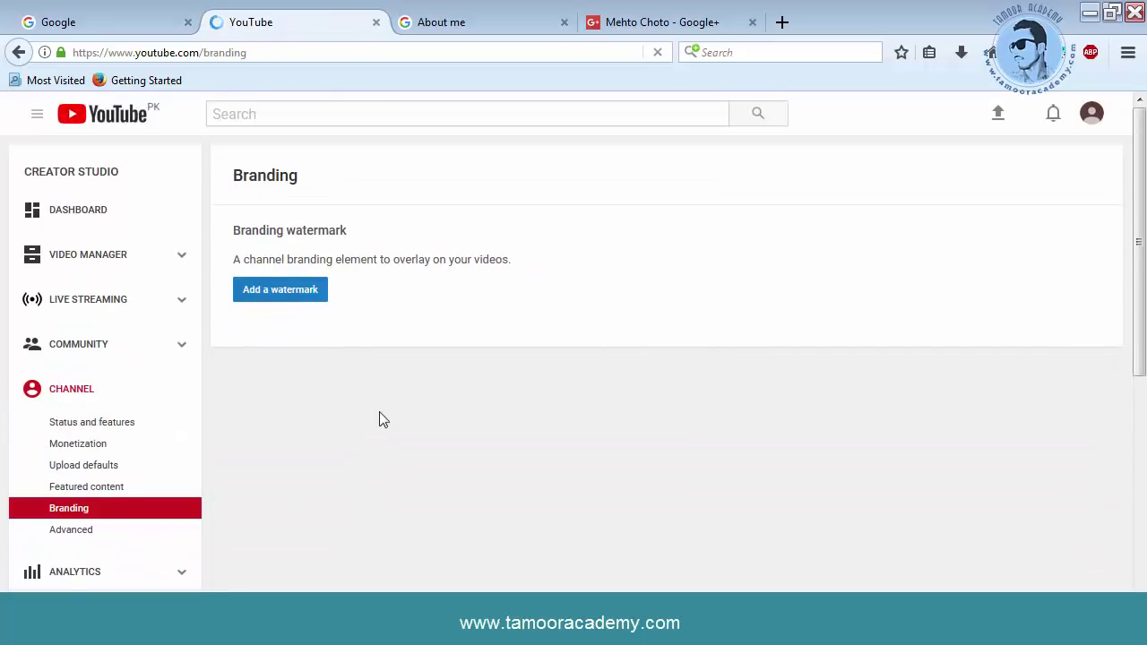
# Step: Upload Subscribe-Button.png from the Desktop as the channel watermark and save it
pyautogui.click(267, 290)
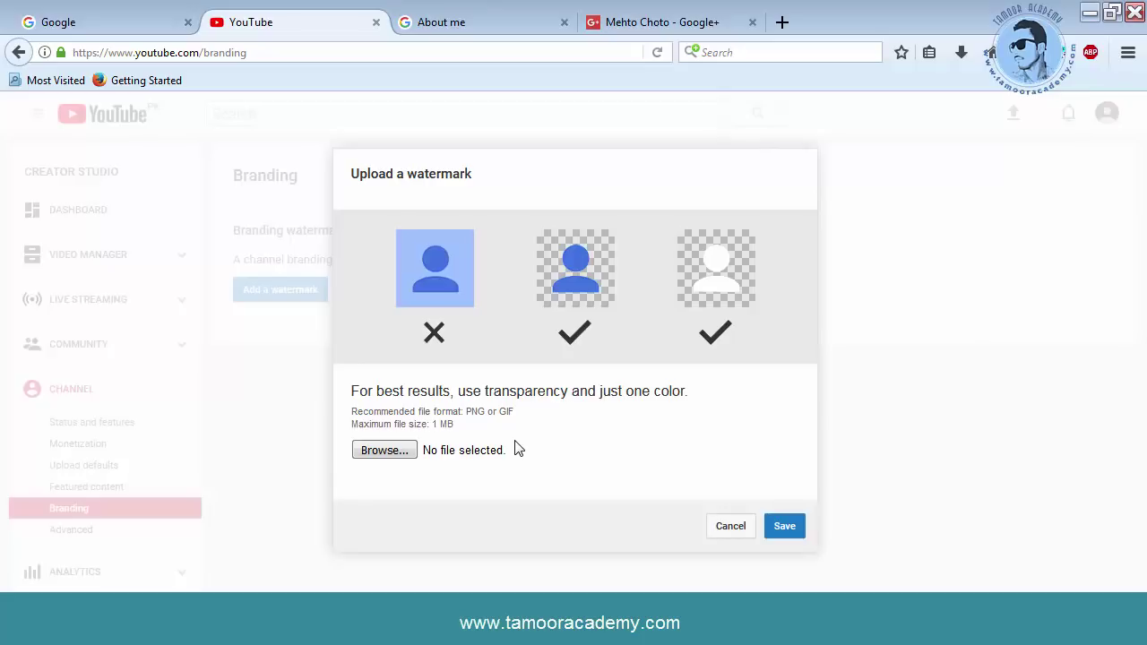
pyautogui.click(369, 452)
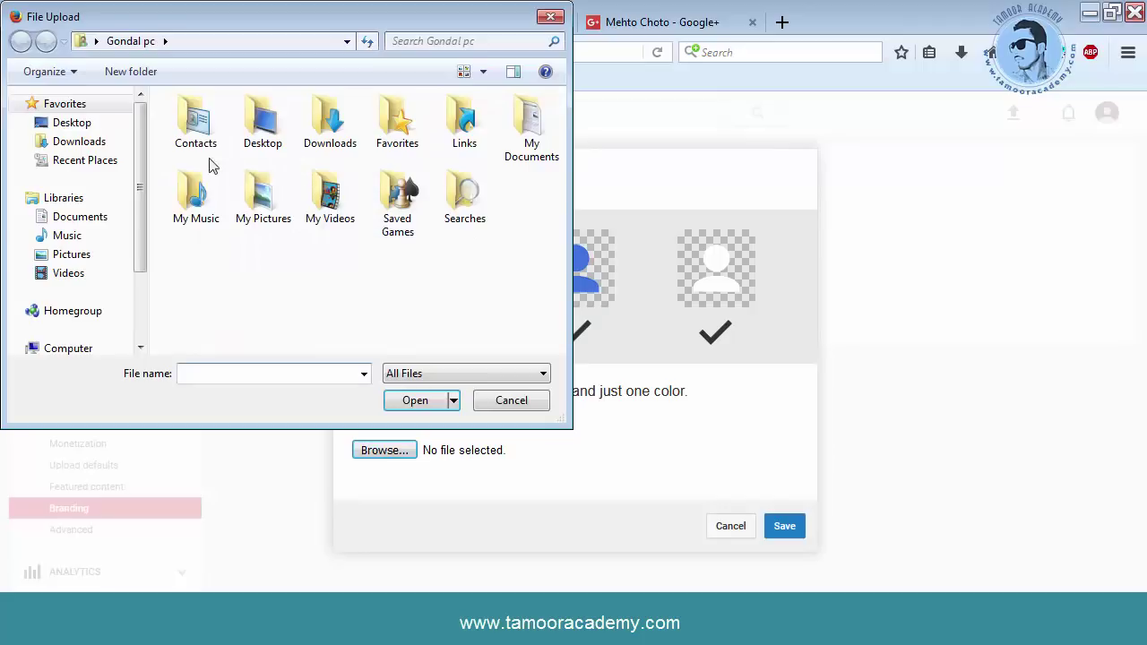
pyautogui.click(75, 125)
pyautogui.moveTo(559, 133); pyautogui.dragTo(538, 304)
pyautogui.click(259, 242)
pyautogui.click(408, 400)
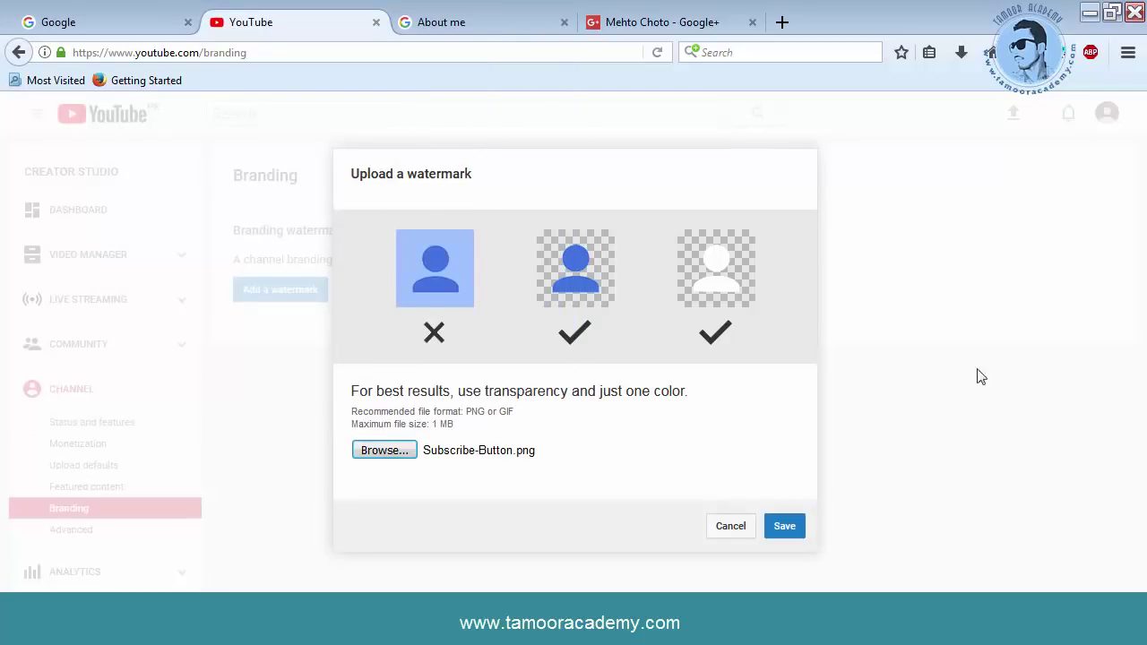
pyautogui.click(766, 529)
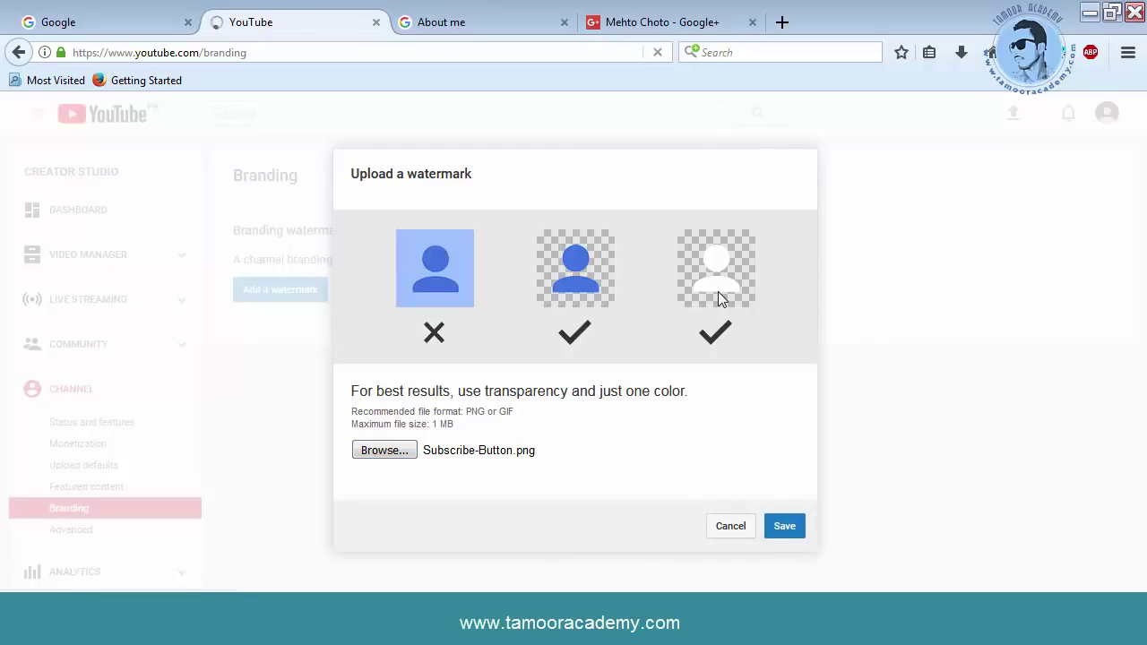
pyautogui.click(787, 530)
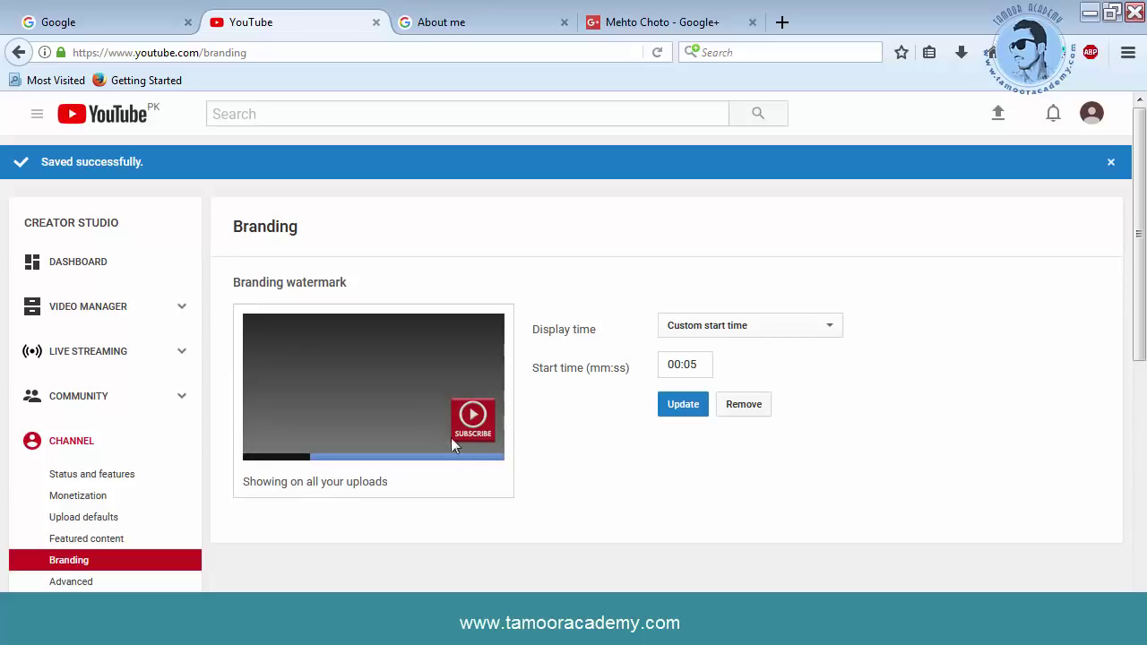
# Step: Set the watermark display time to Entire video, update it, then go to Advanced settings
pyautogui.click(800, 325)
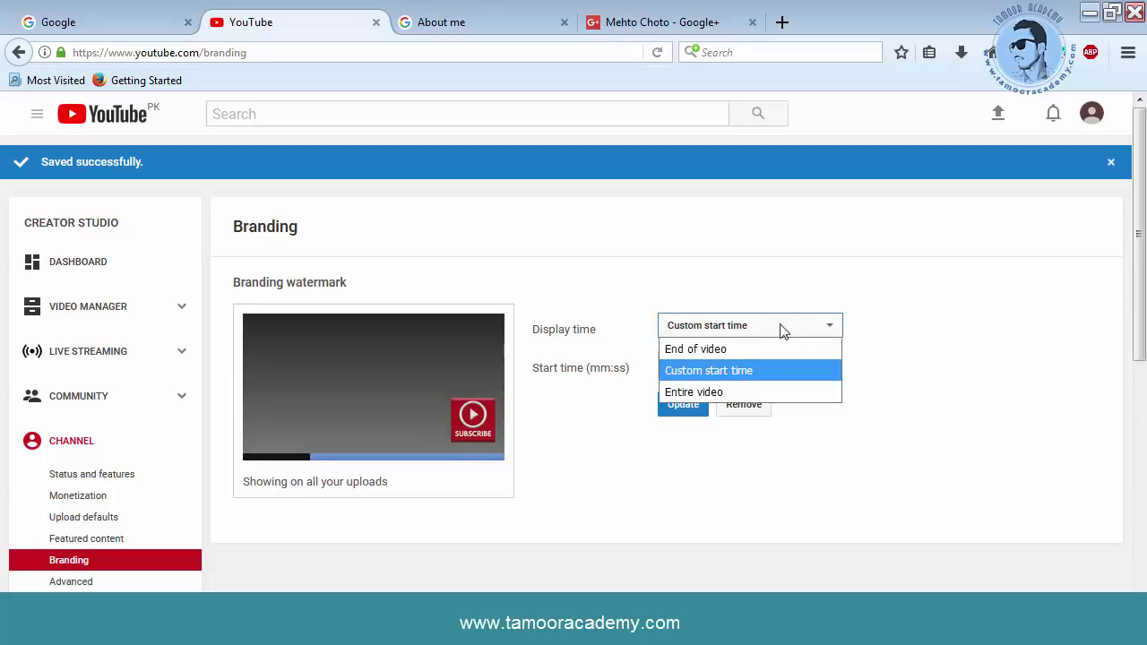
pyautogui.click(688, 393)
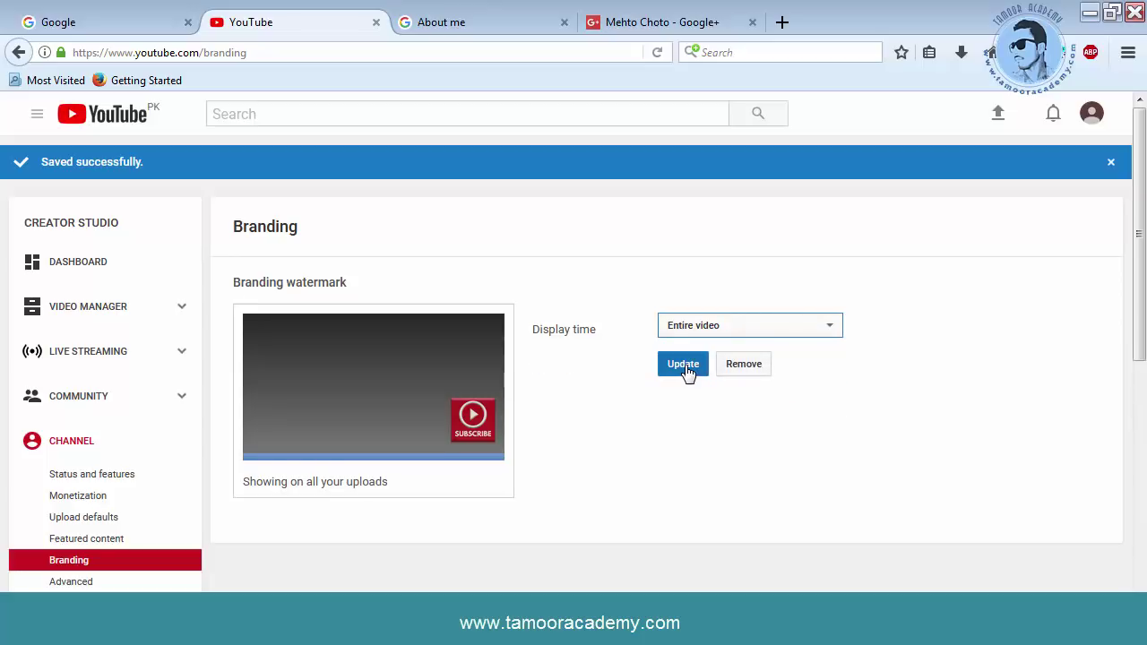
pyautogui.click(685, 368)
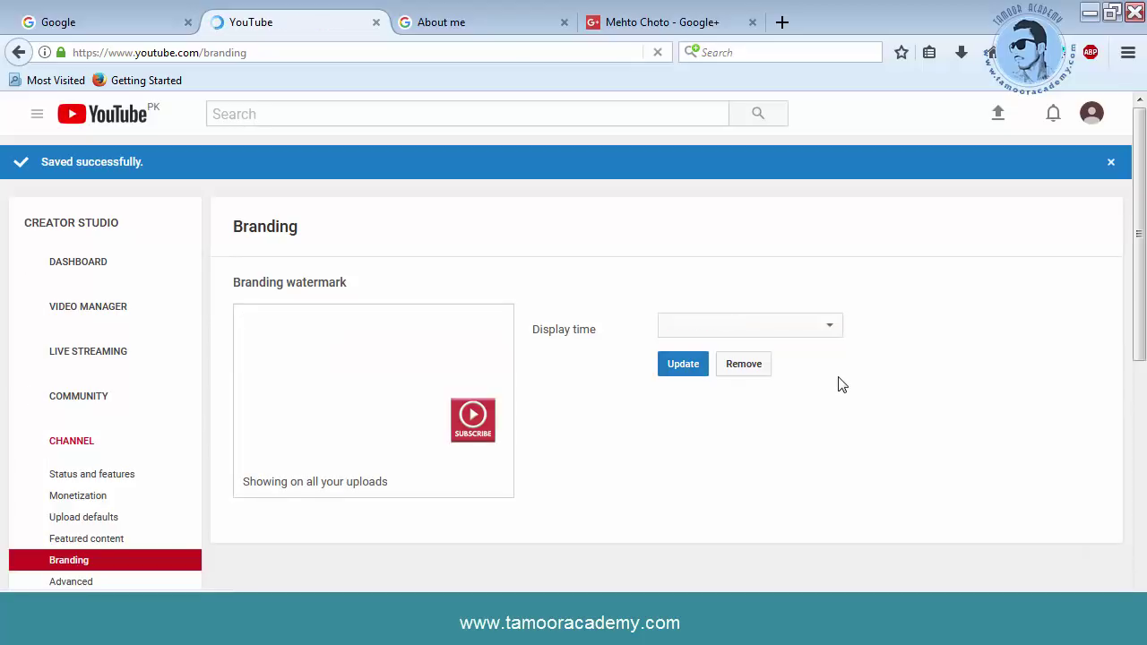
pyautogui.scroll(-3, 842, 384)
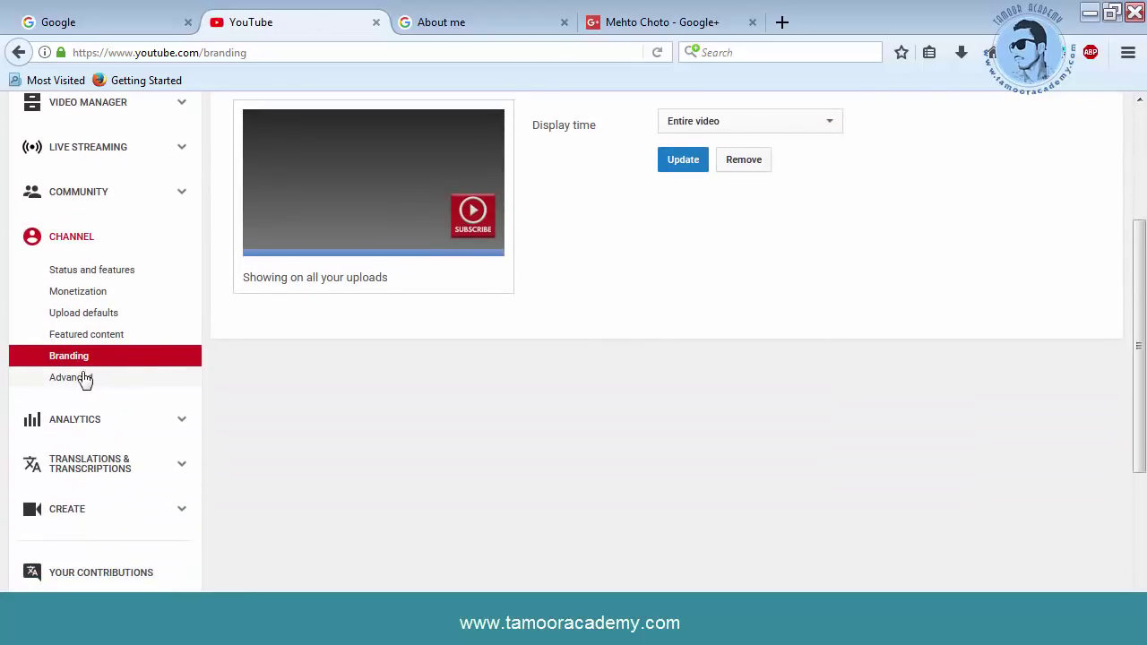
pyautogui.click(83, 385)
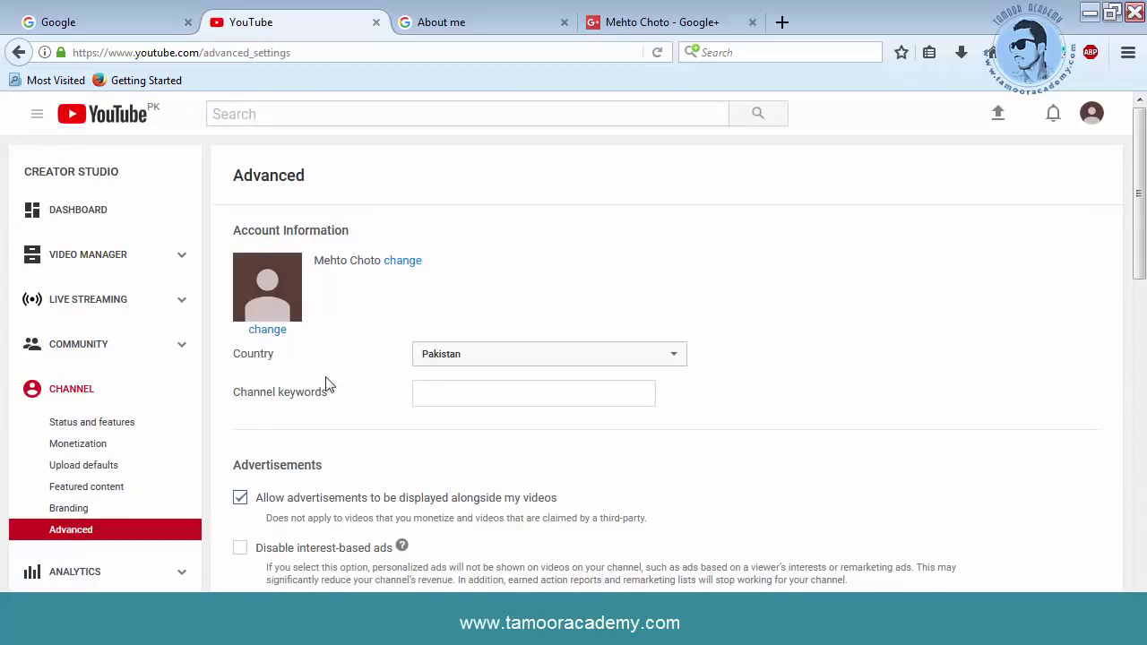
# Step: Enter 'mobile reviews,softwar tutorial' in the Channel keywords field
pyautogui.click(432, 398)
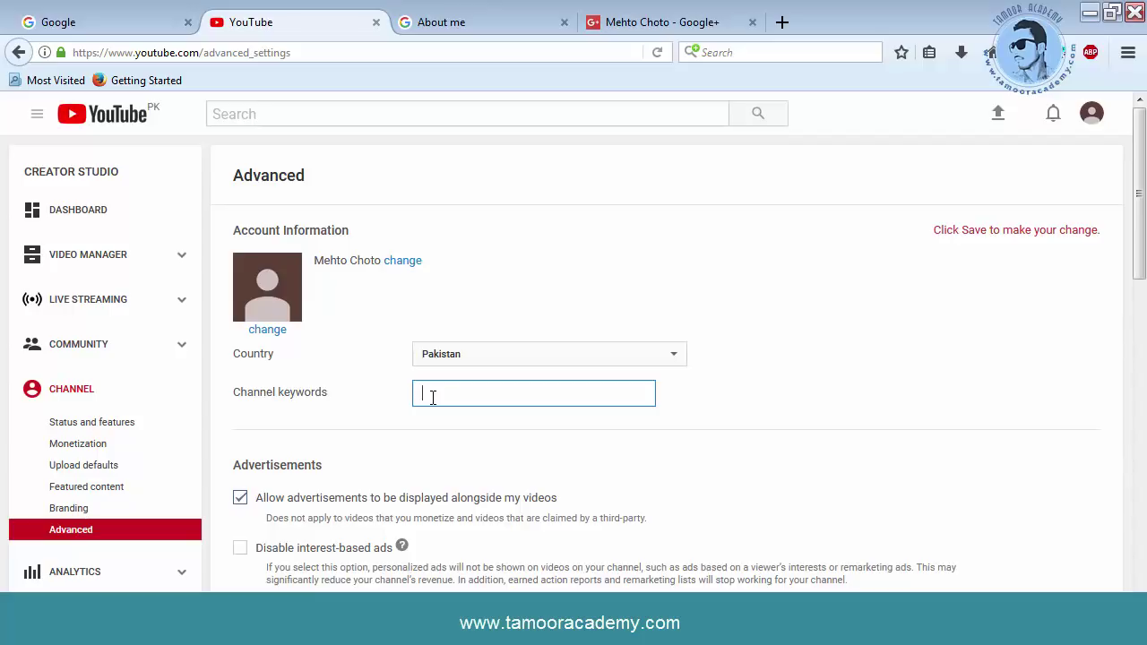
pyautogui.write('mobile reviews,softwar tutorial')
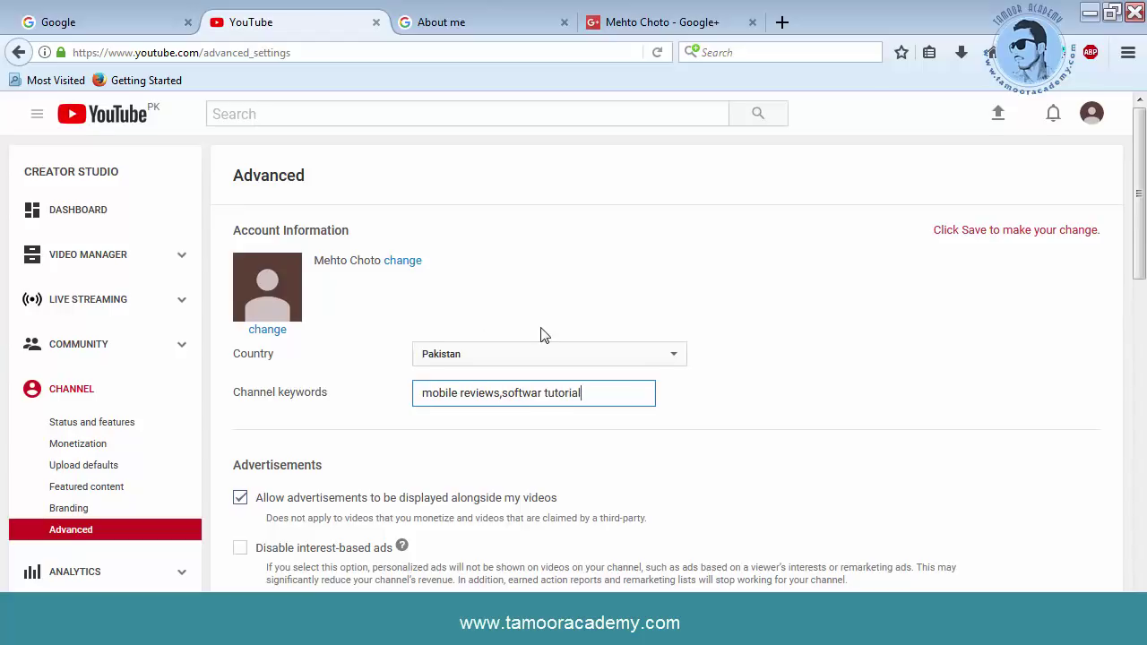
pyautogui.scroll(-3, 543, 333)
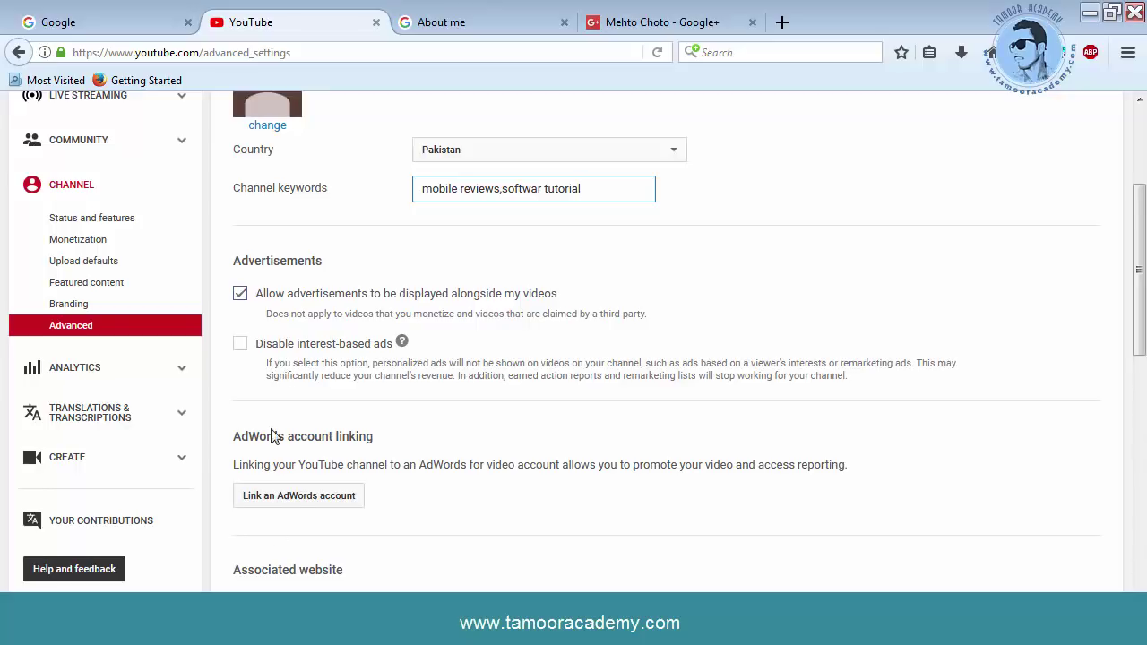
pyautogui.scroll(-2, 274, 440)
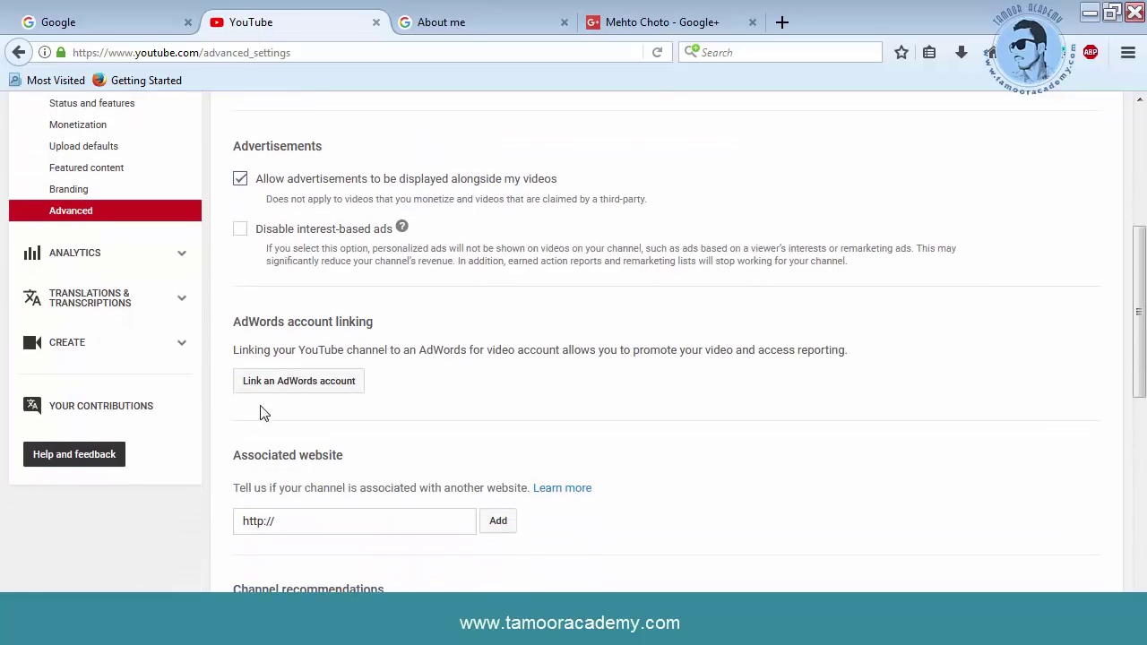
pyautogui.scroll(-4, 305, 422)
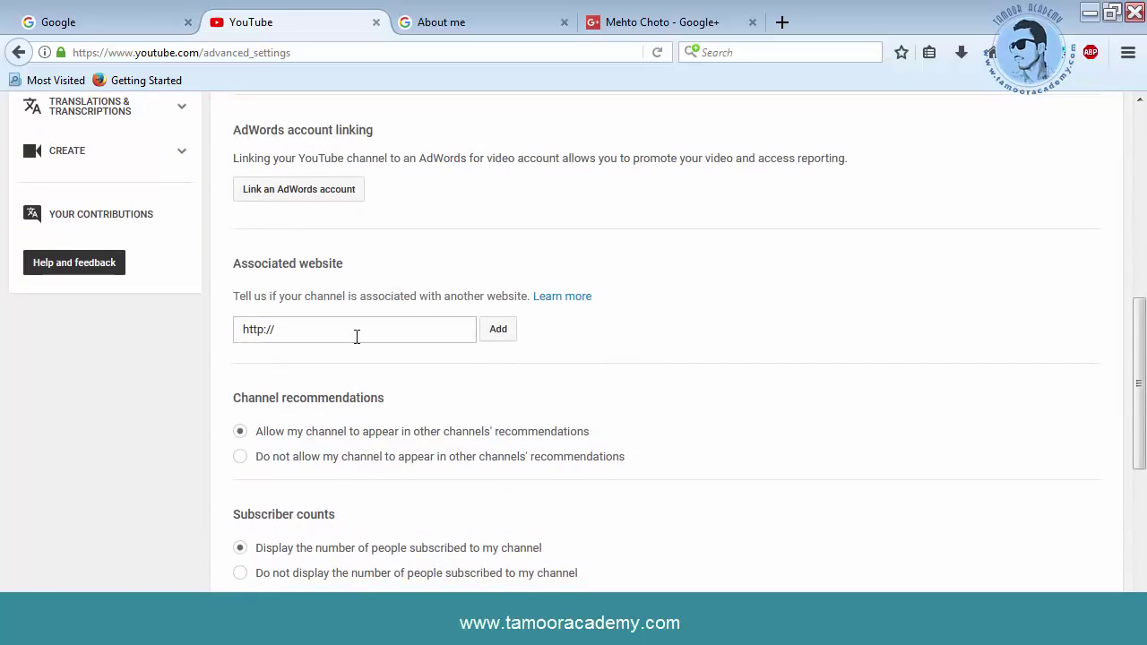
pyautogui.click(345, 340)
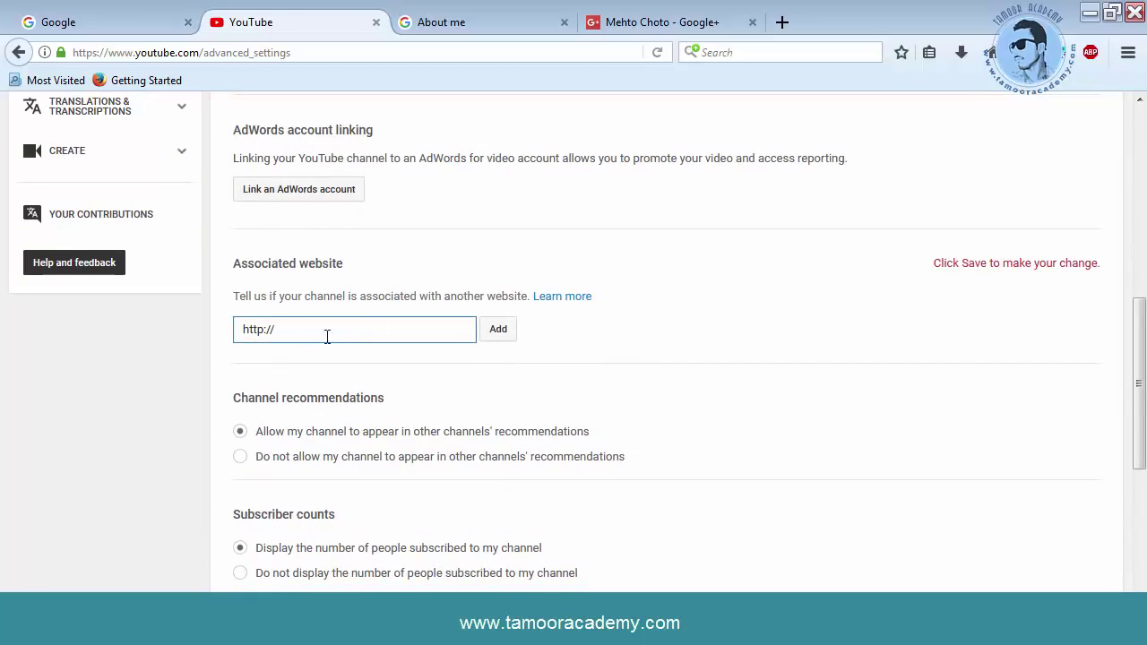
pyautogui.scroll(-2, 371, 450)
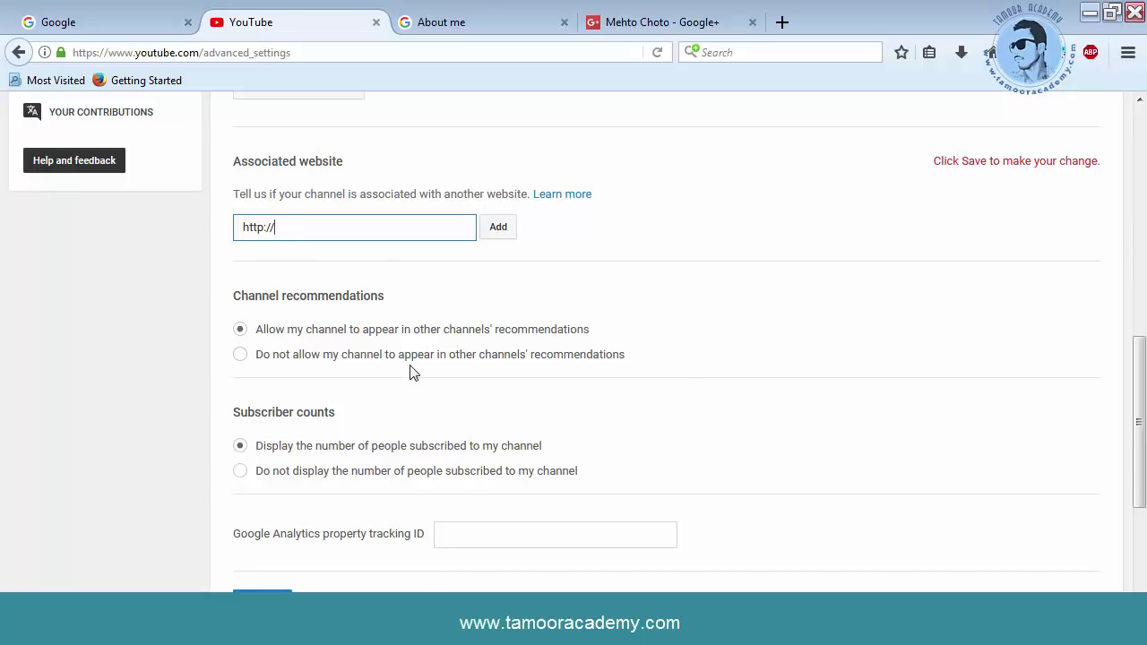
pyautogui.scroll(-2, 410, 374)
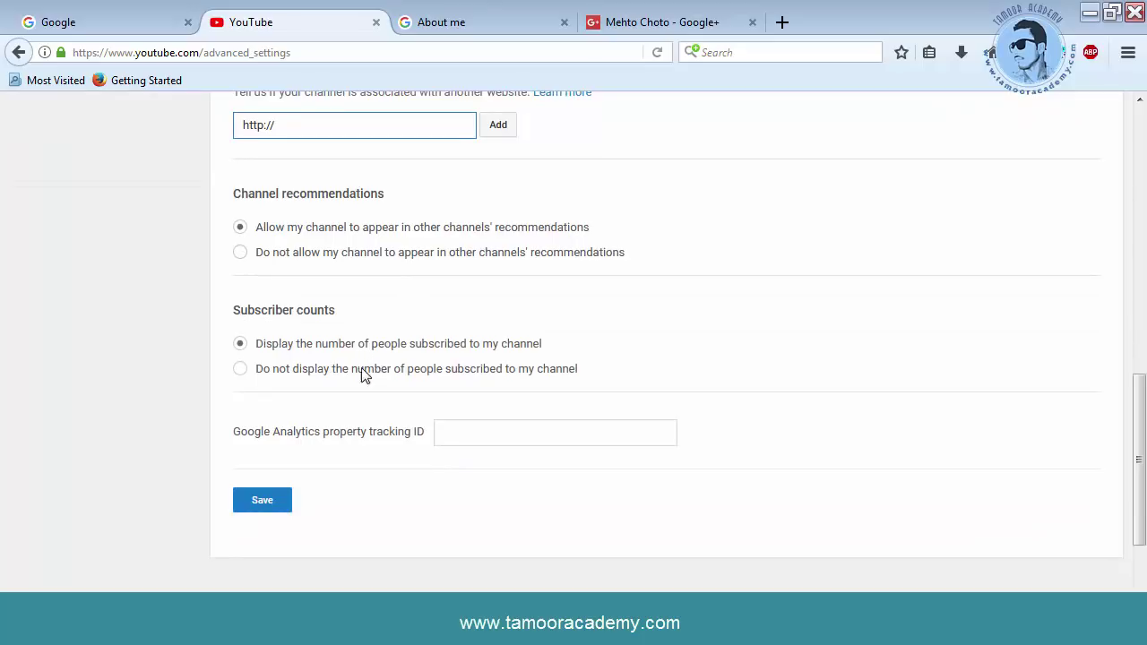
pyautogui.click(240, 369)
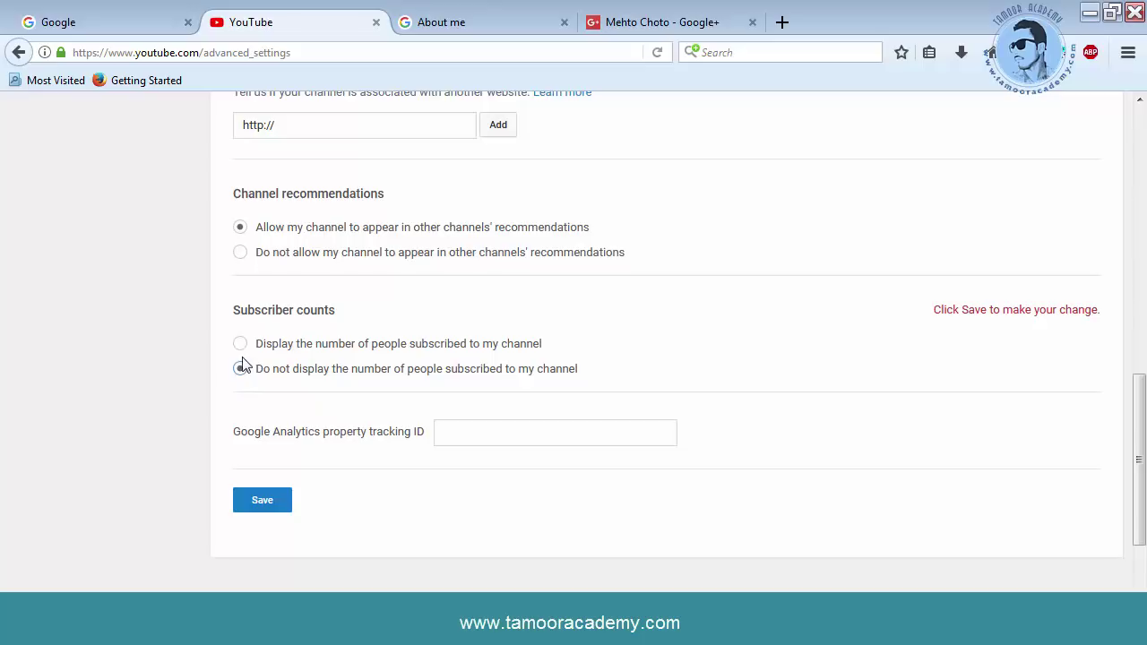
pyautogui.click(253, 346)
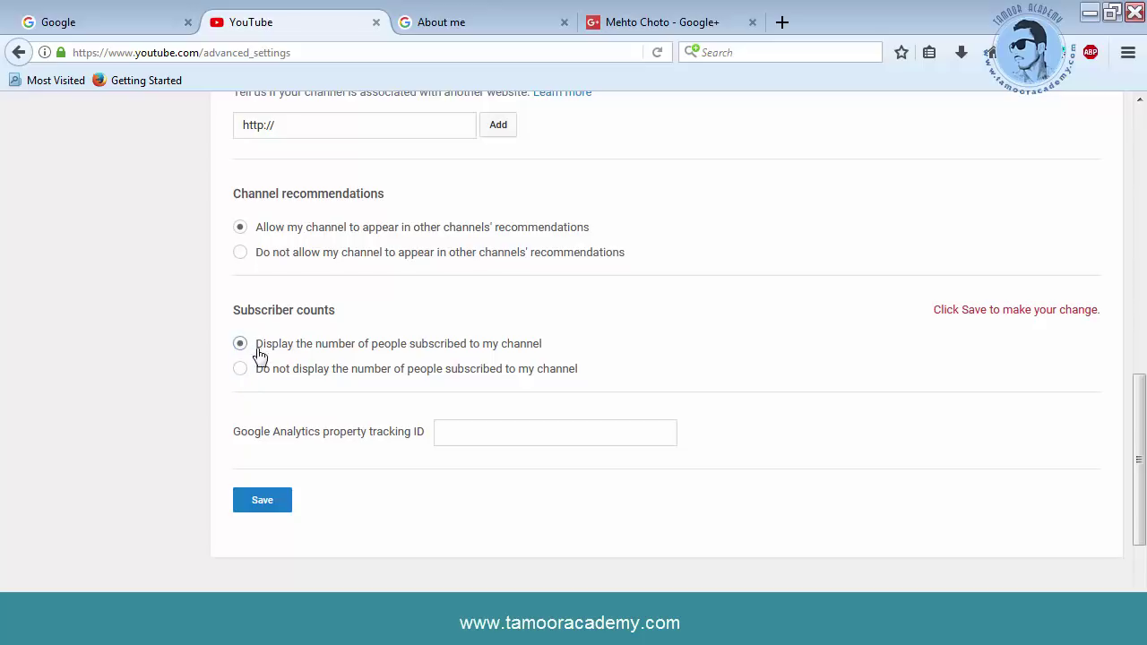
pyautogui.click(454, 437)
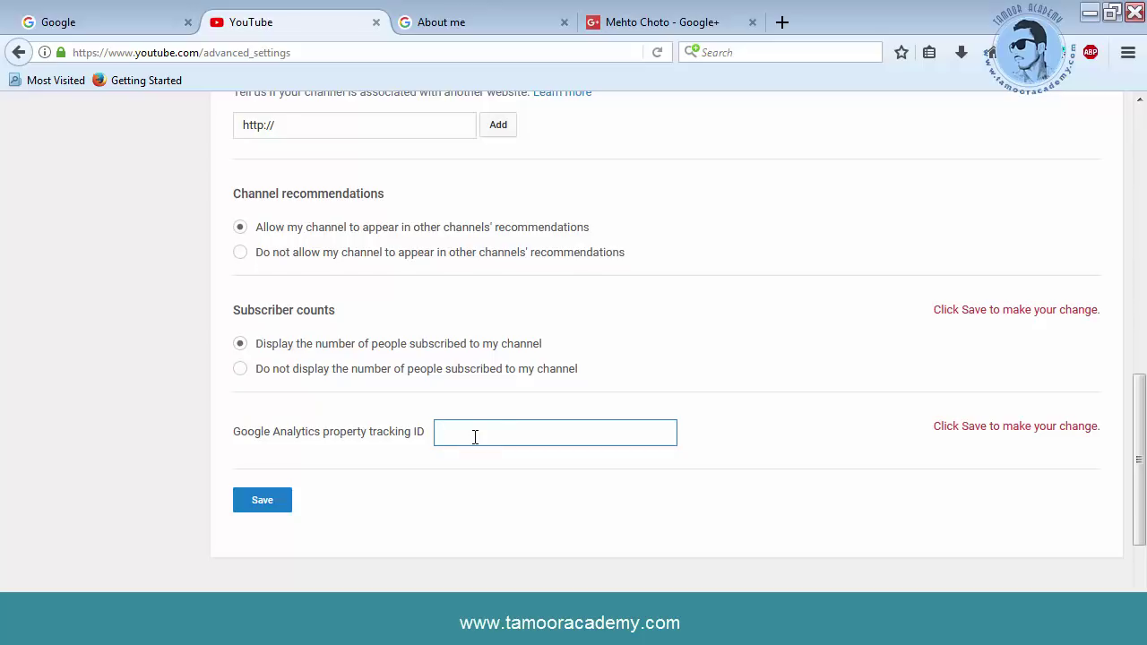
pyautogui.scroll(10, 479, 437)
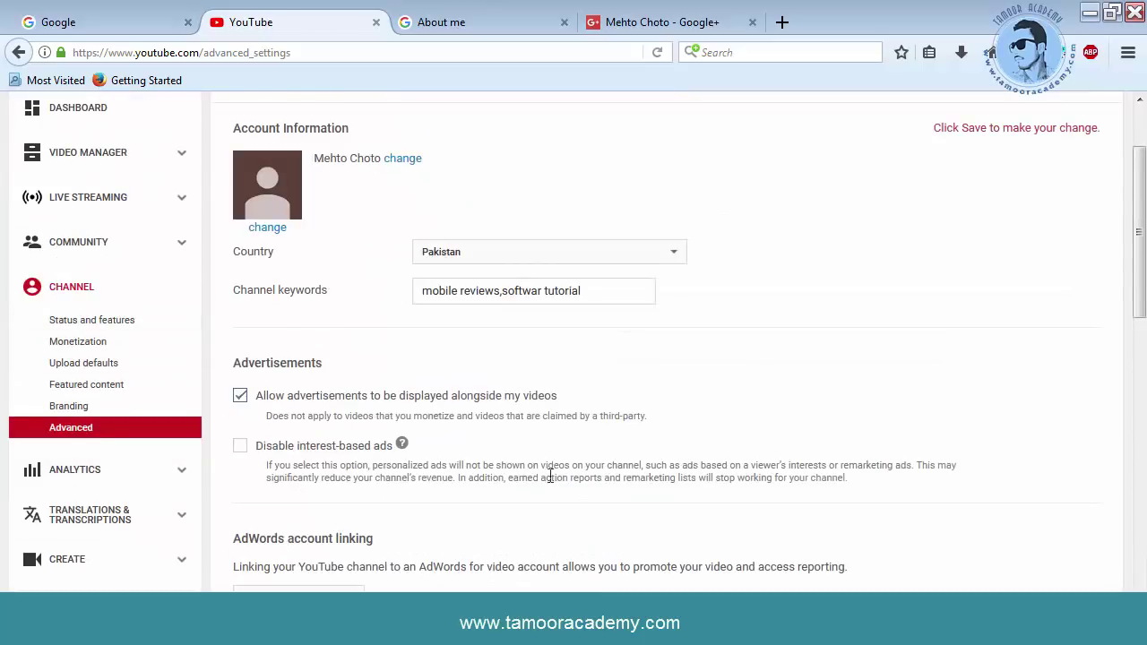
pyautogui.scroll(2, 609, 464)
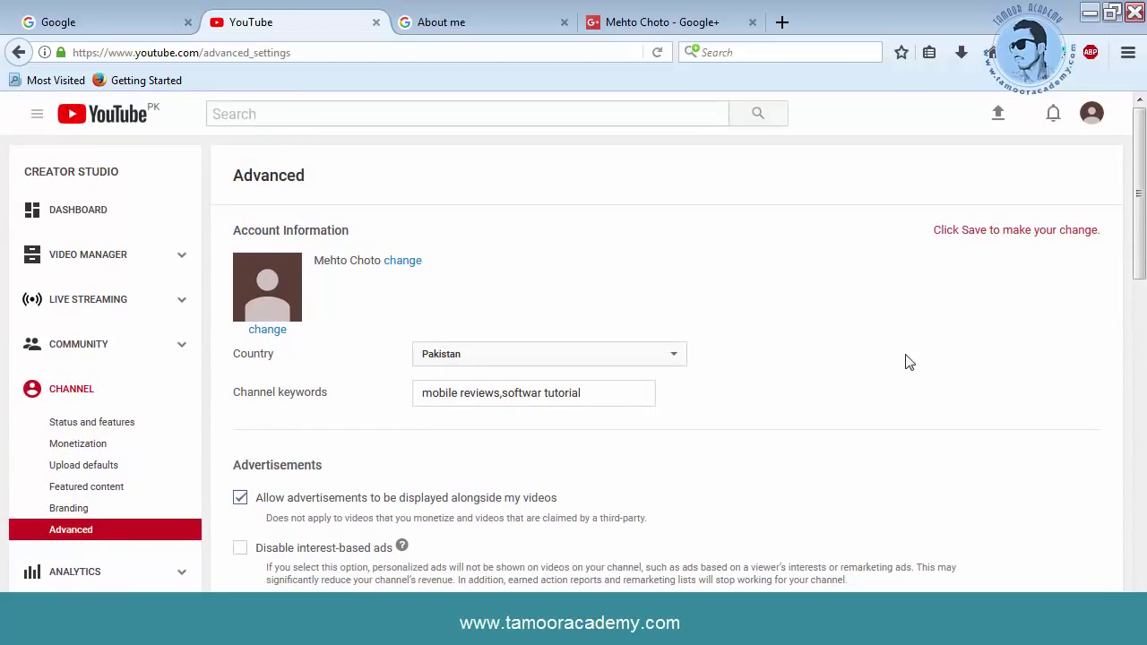
pyautogui.scroll(-15, 905, 376)
pyautogui.click(314, 305)
# Step: Save the advanced settings with the new keywords, then go to My channel
pyautogui.click(270, 376)
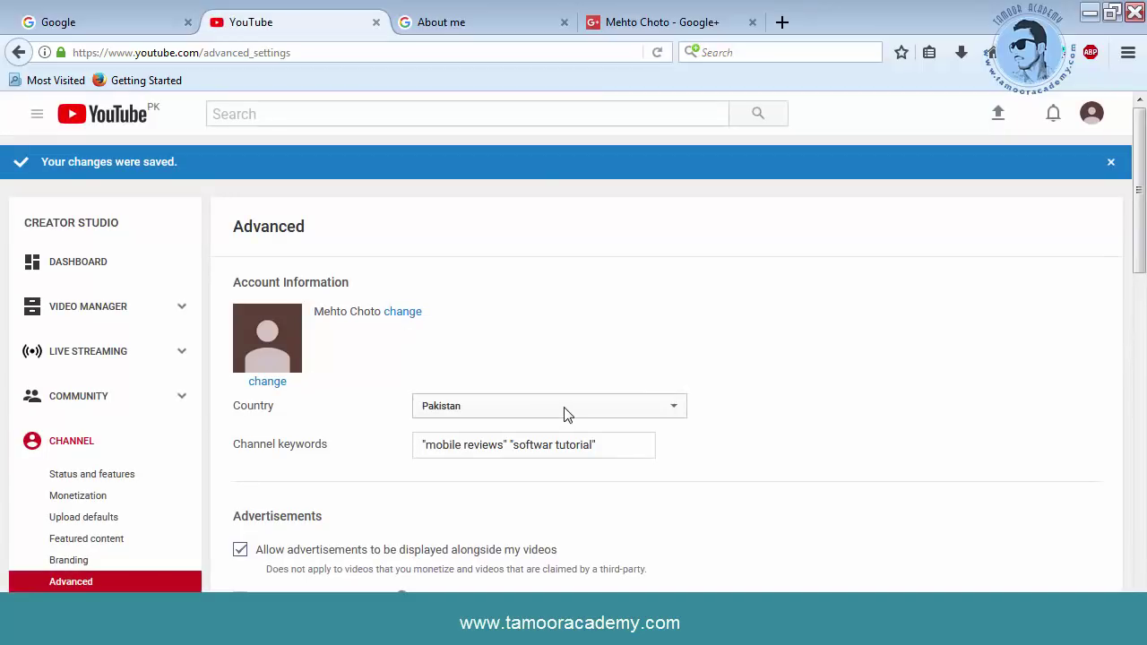
pyautogui.scroll(-2, 565, 413)
pyautogui.scroll(2, 512, 402)
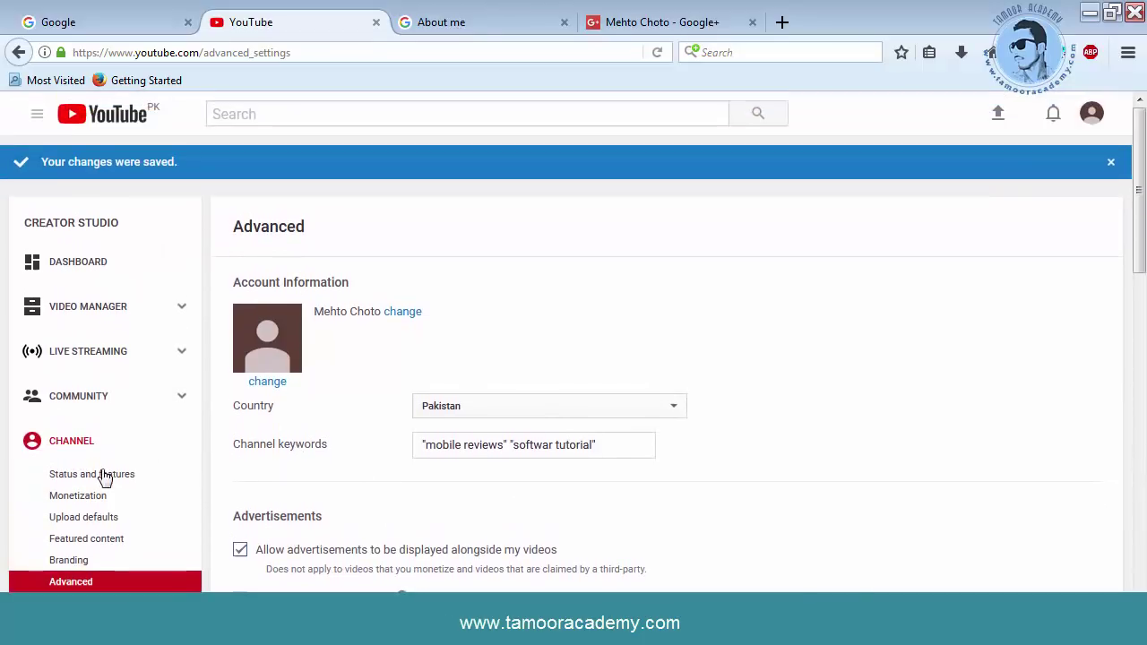
pyautogui.scroll(-1, 220, 363)
pyautogui.scroll(-1, 197, 341)
pyautogui.scroll(3, 169, 315)
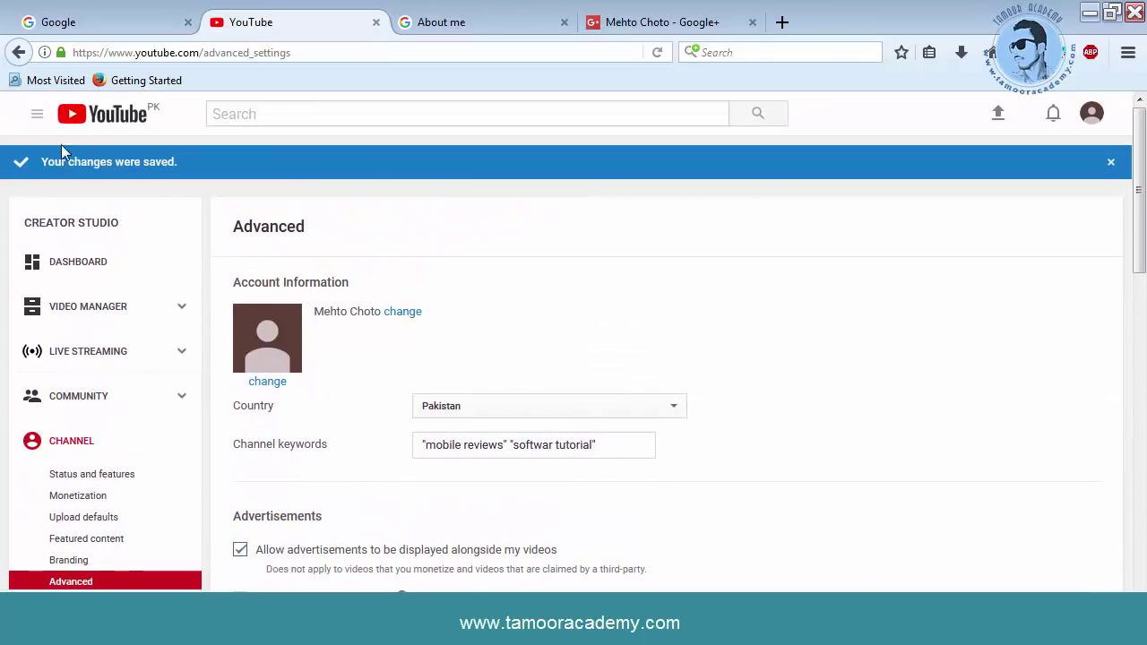
pyautogui.click(39, 124)
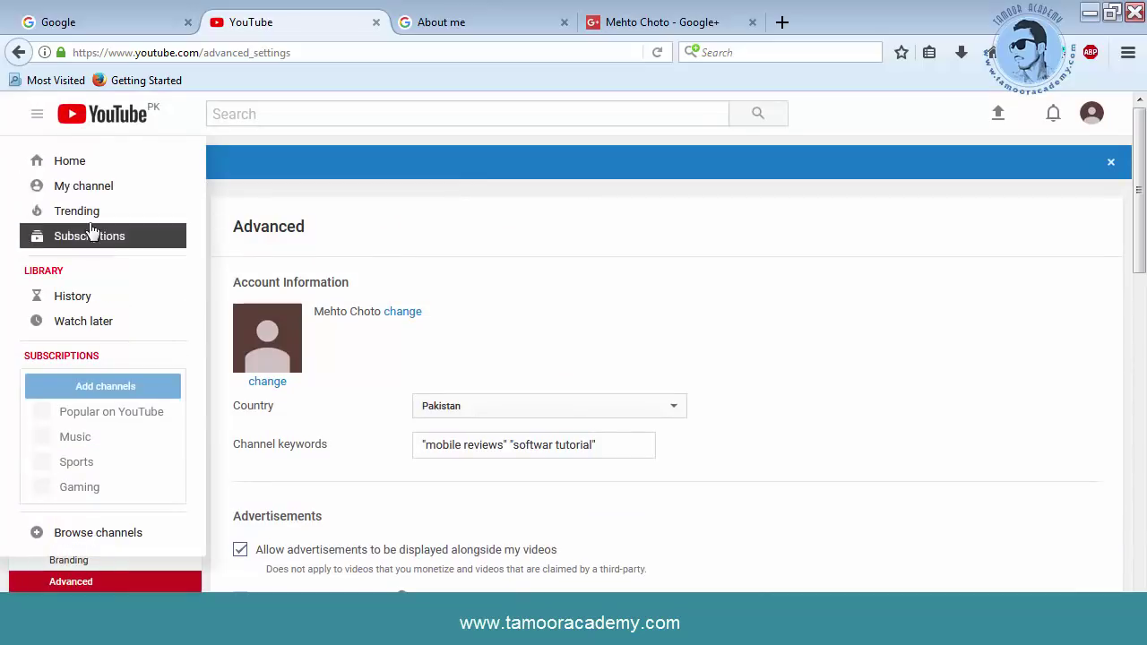
pyautogui.click(83, 185)
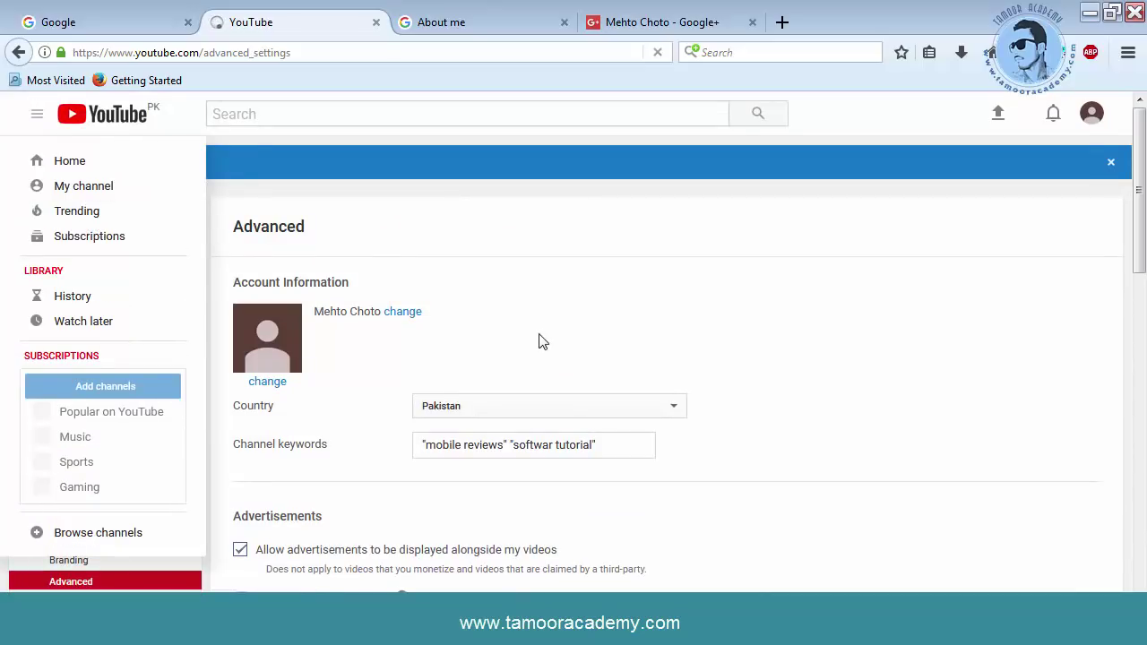